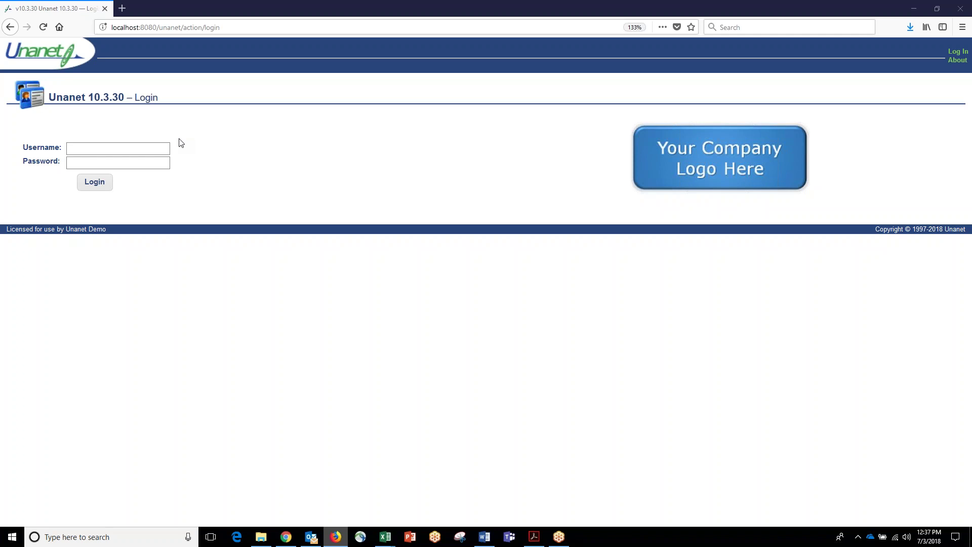
Step: Log in to Unanet with the controller account's username and password
{"action": "left_click", "coordinate": [143, 150]}
{"action": "left_click", "coordinate": [143, 150]}
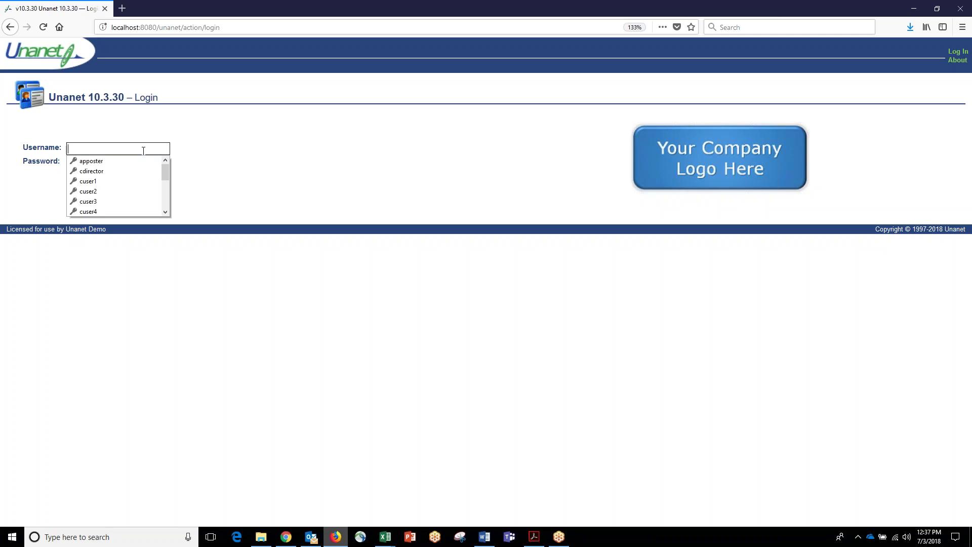
{"action": "type", "text": "f"}
{"action": "left_click", "coordinate": [134, 161]}
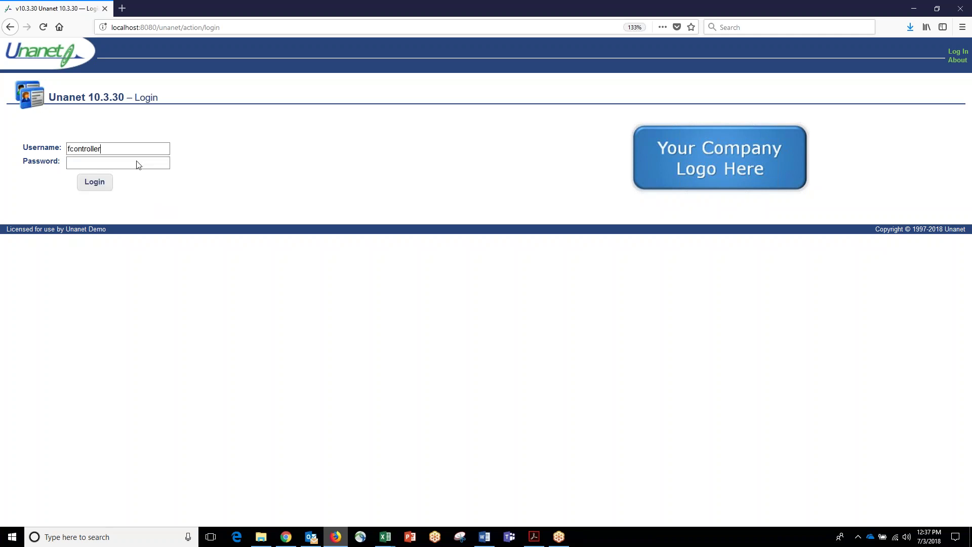
{"action": "left_click", "coordinate": [102, 184]}
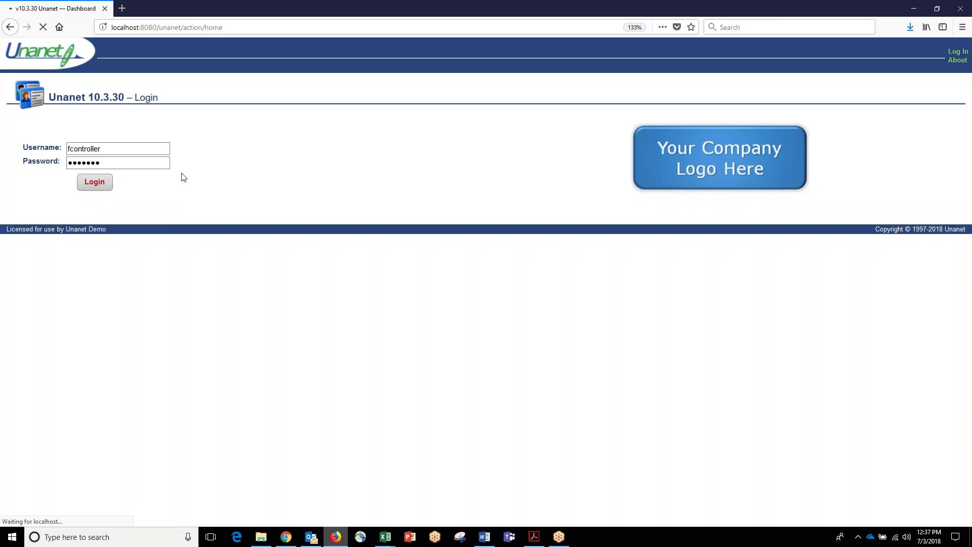
Step: Look over the home dashboard's charts and its list of shared reports
{"action": "key", "text": "ctrl+minus"}
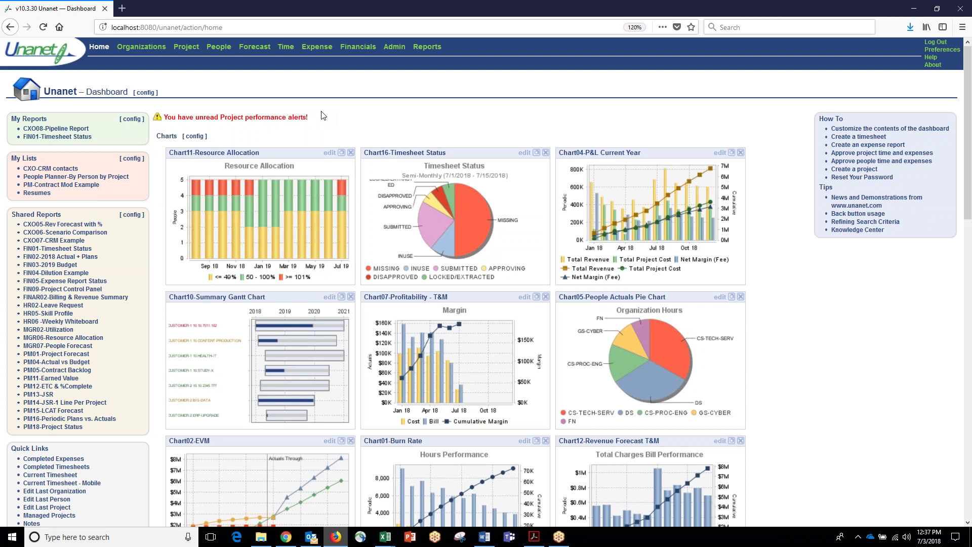
{"action": "scroll", "coordinate": [348, 138], "scroll_direction": "down", "scroll_amount": 5}
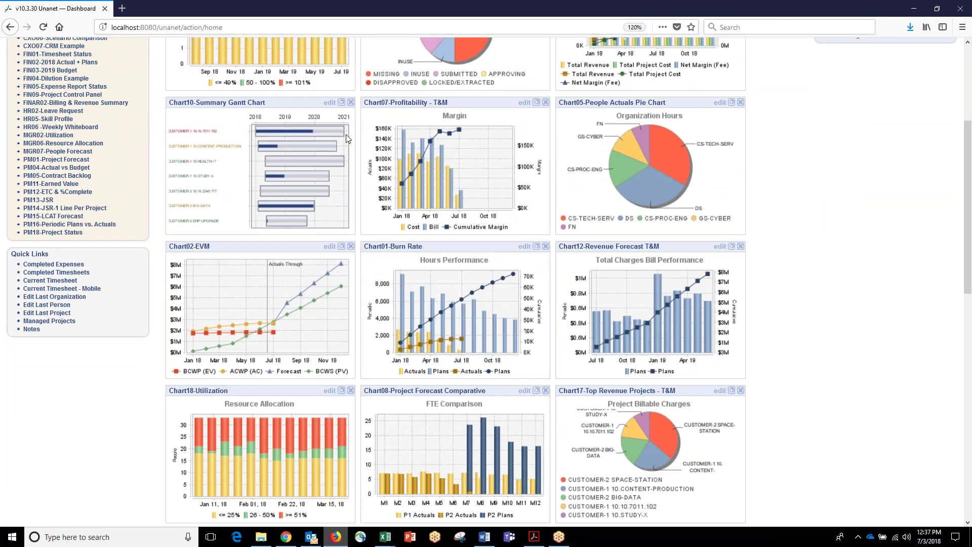
{"action": "scroll", "coordinate": [348, 138], "scroll_direction": "up", "scroll_amount": 5}
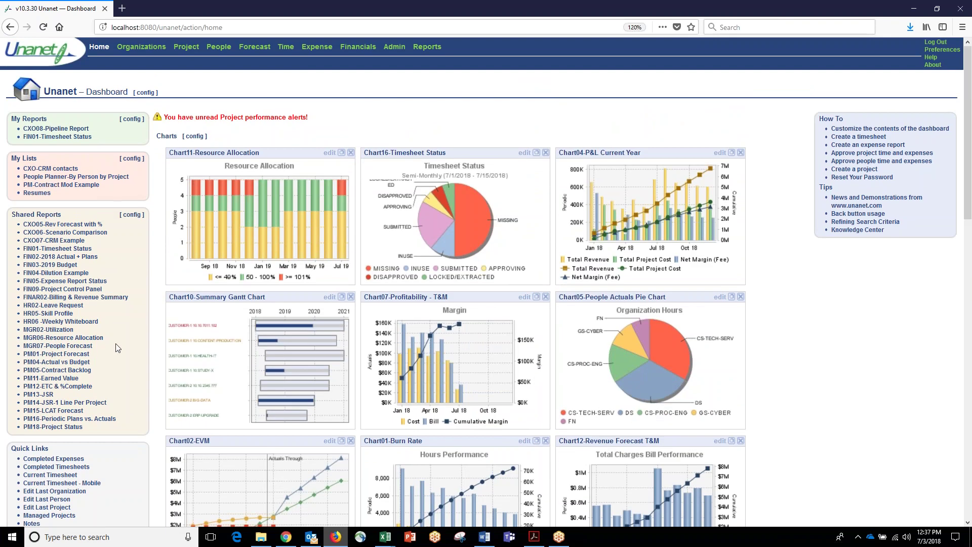
{"action": "left_click_drag", "start_coordinate": [111, 350], "coordinate": [84, 246]}
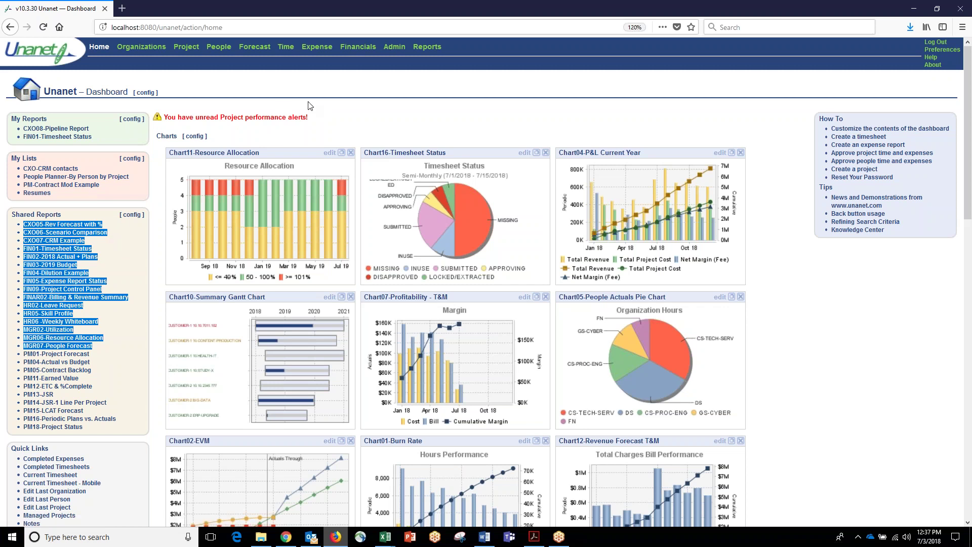
Step: Browse the Organizations, Project and Forecast dashboards, and open the CXO08-Pipeline Report
{"action": "left_click", "coordinate": [141, 48]}
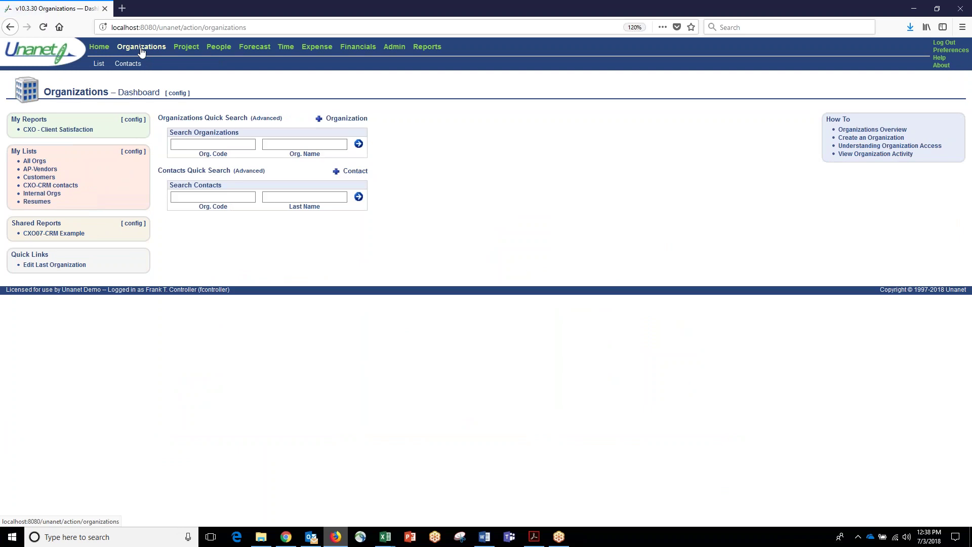
{"action": "left_click", "coordinate": [186, 47]}
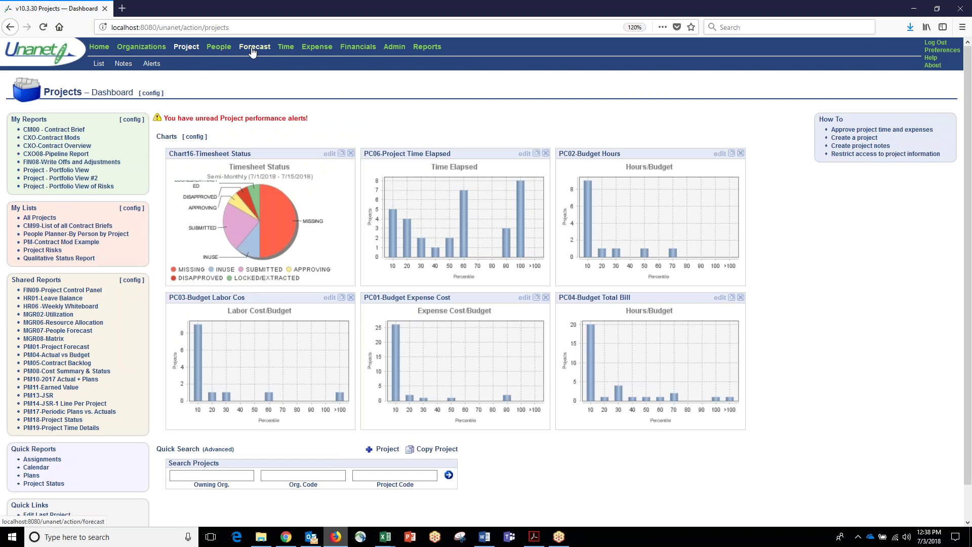
{"action": "left_click", "coordinate": [252, 48]}
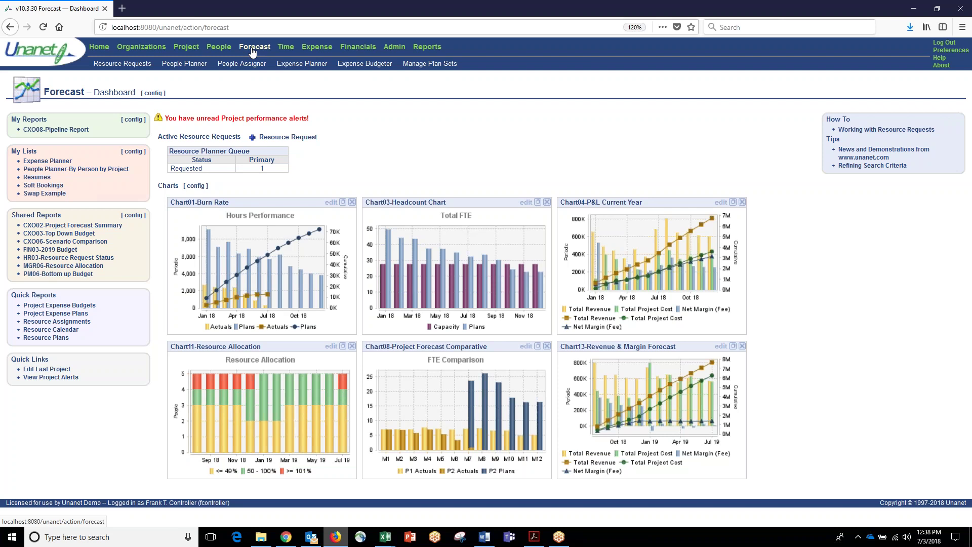
{"action": "left_click", "coordinate": [81, 130]}
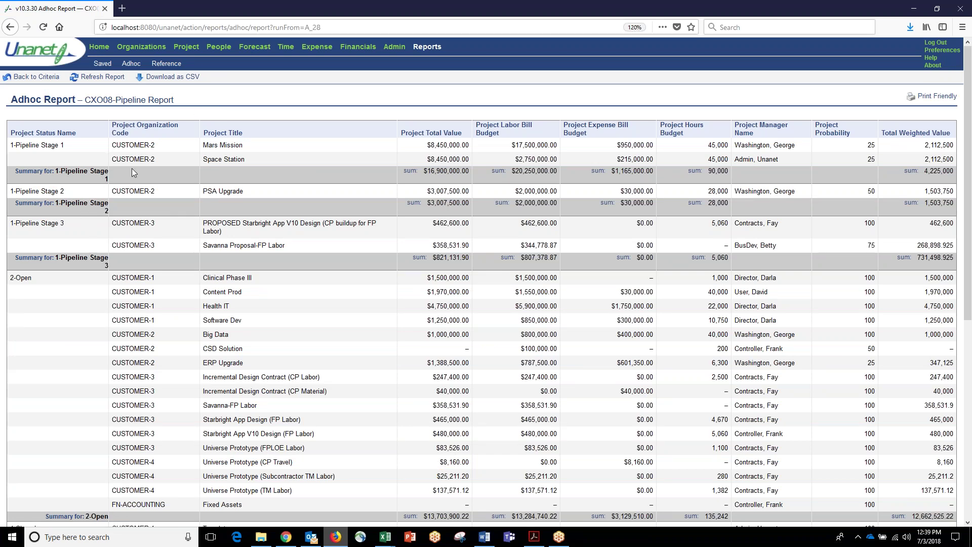
Step: Display the list of all projects with the page enlarged to 150%
{"action": "left_click", "coordinate": [187, 49]}
{"action": "left_click", "coordinate": [98, 64]}
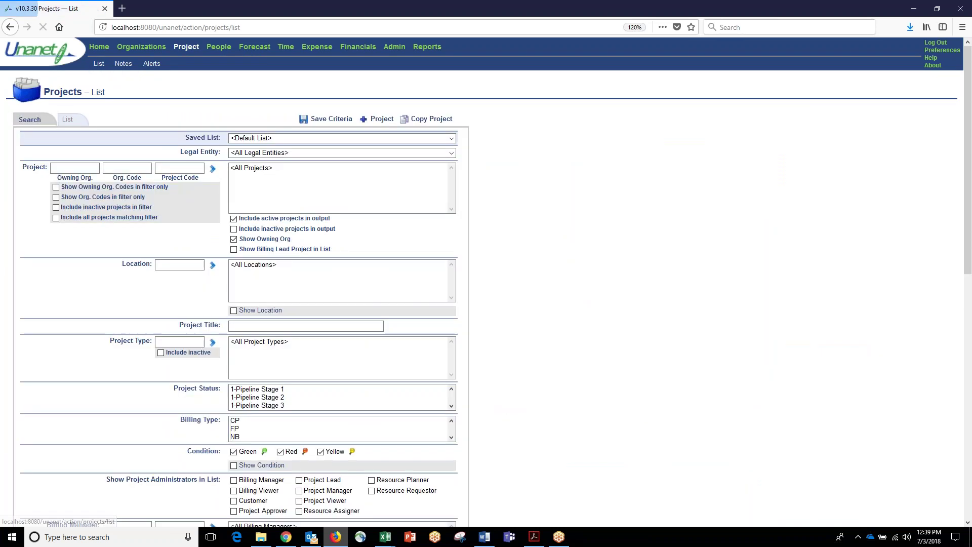
{"action": "left_click", "coordinate": [71, 119]}
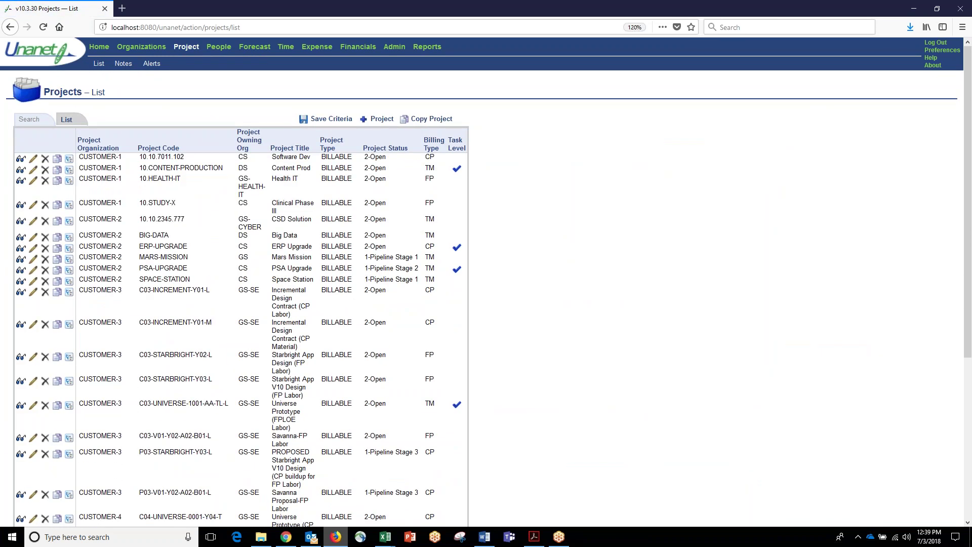
{"action": "key", "text": "ctrl+plus"}
{"action": "key", "text": "ctrl+plus"}
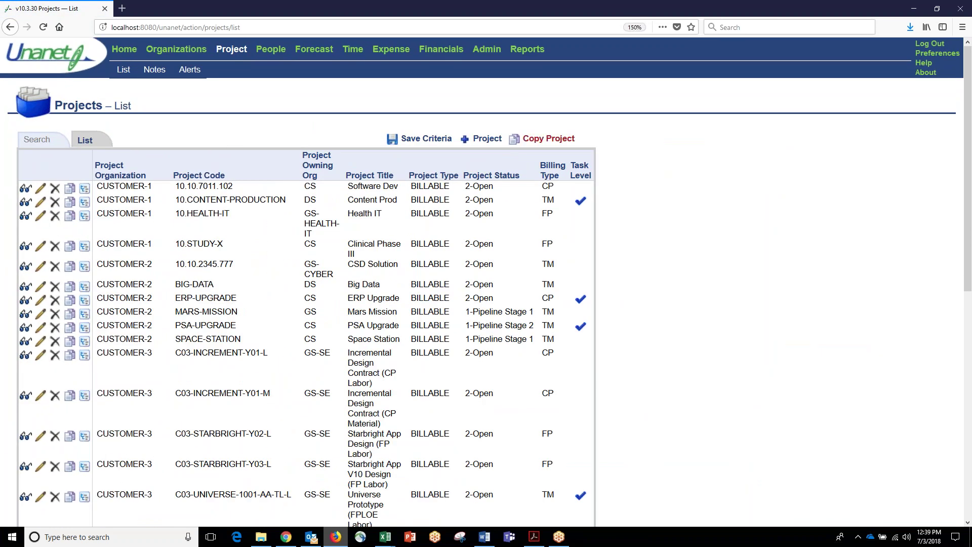
Step: Examine the pipeline stages of MARS-MISSION and PSA-UPGRADE, and open PSA-UPGRADE's profile to view its project status choices
{"action": "left_click_drag", "start_coordinate": [468, 309], "coordinate": [536, 314]}
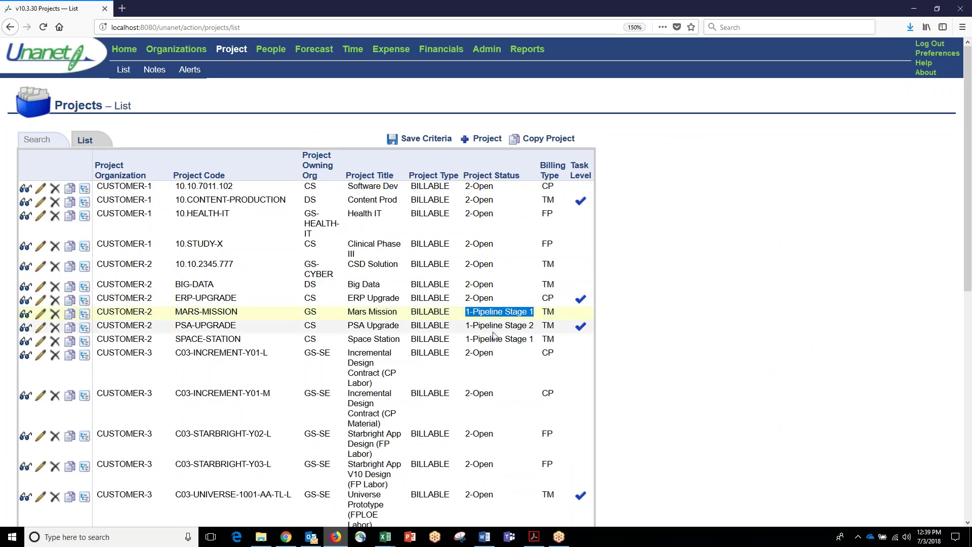
{"action": "left_click_drag", "start_coordinate": [470, 327], "coordinate": [520, 327]}
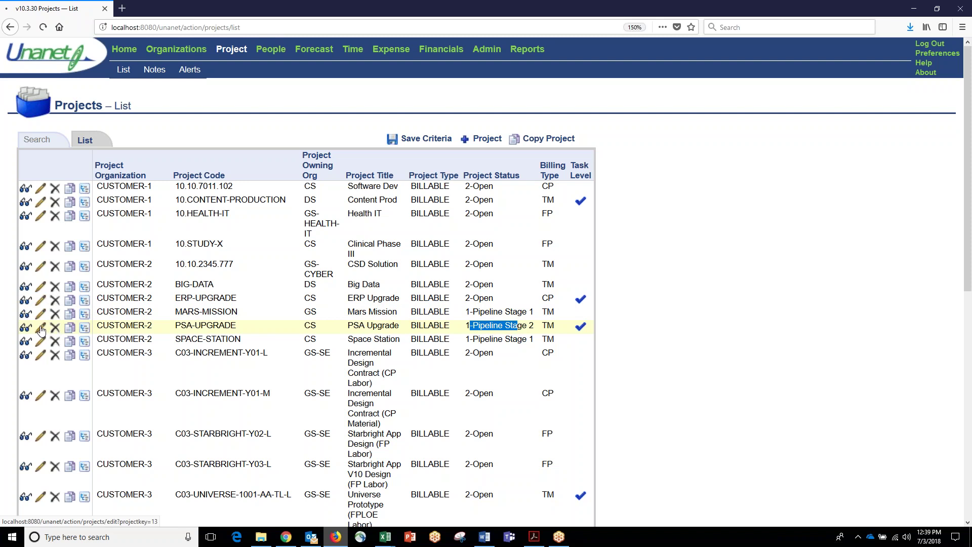
{"action": "left_click", "coordinate": [40, 328]}
{"action": "left_click", "coordinate": [226, 178]}
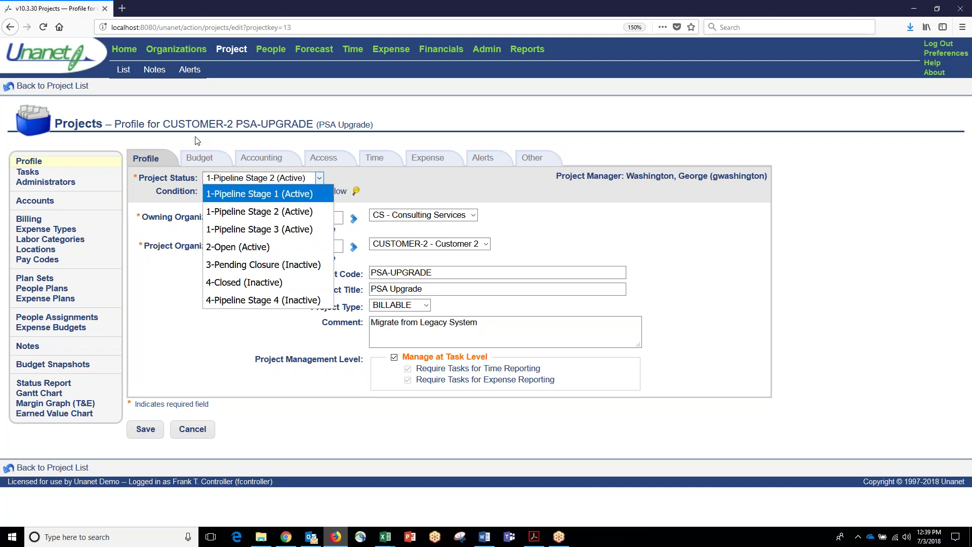
Step: Run the shared report CXO05-Rev Forecast with % and examine its project probabilities and grand total
{"action": "left_click", "coordinate": [137, 51]}
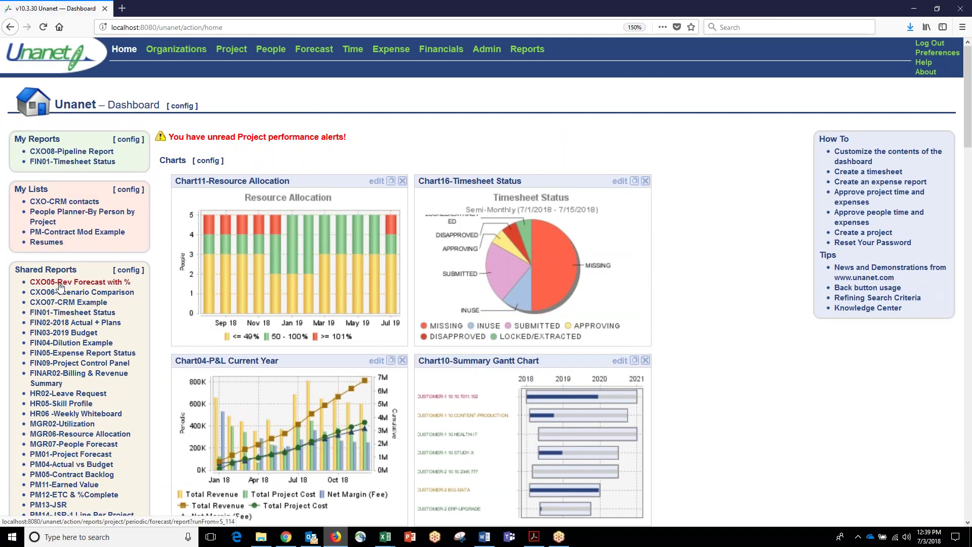
{"action": "left_click", "coordinate": [60, 286]}
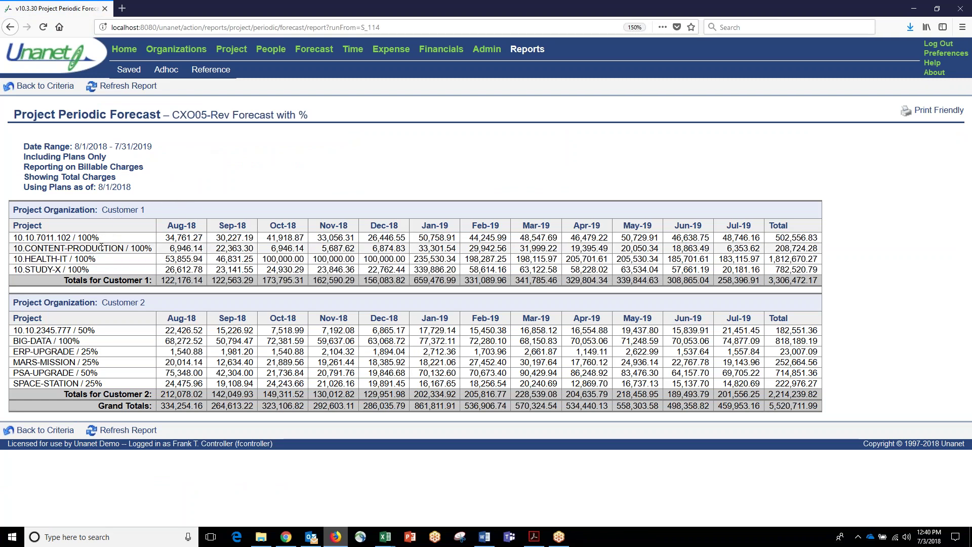
{"action": "left_click_drag", "start_coordinate": [78, 330], "coordinate": [93, 342]}
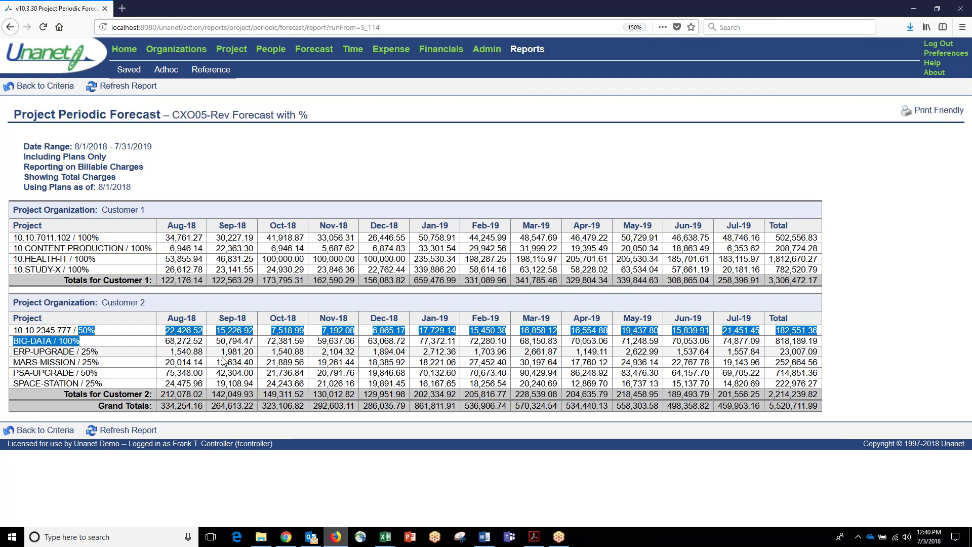
{"action": "left_click_drag", "start_coordinate": [770, 406], "coordinate": [818, 407]}
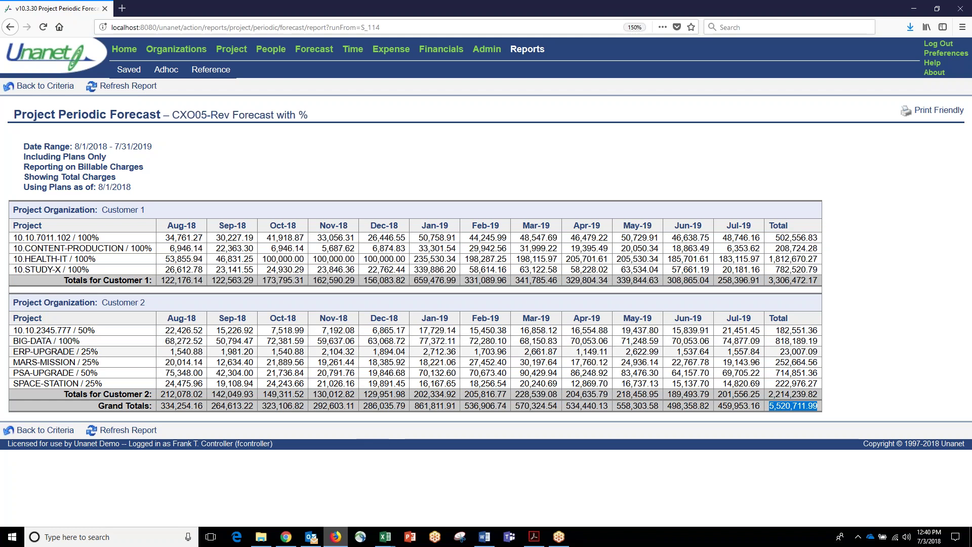
Step: Rerun the revenue forecast with Use Probability Percent turned off and examine the unweighted grand total
{"action": "left_click", "coordinate": [58, 90]}
{"action": "scroll", "coordinate": [130, 282], "scroll_direction": "down", "scroll_amount": 6}
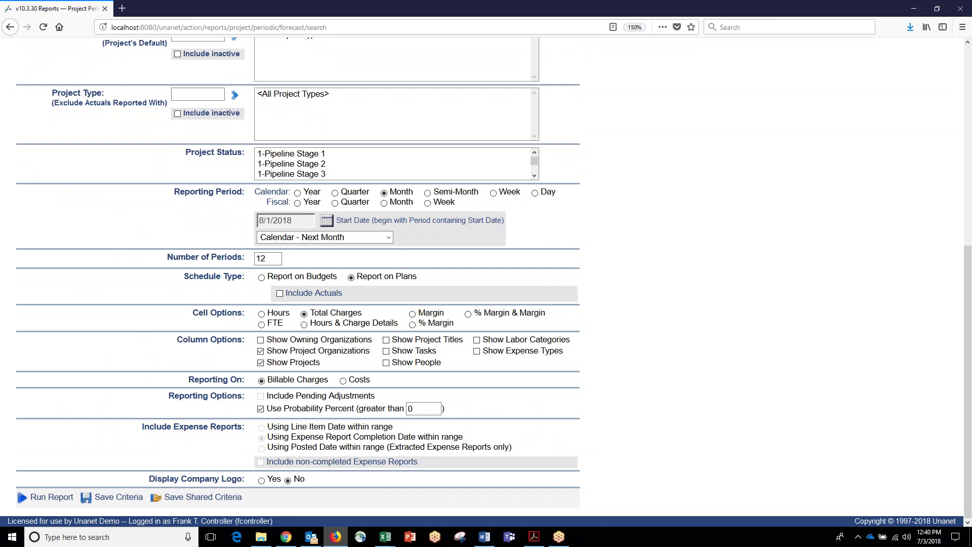
{"action": "left_click", "coordinate": [261, 408]}
{"action": "left_click_drag", "start_coordinate": [272, 409], "coordinate": [397, 410]}
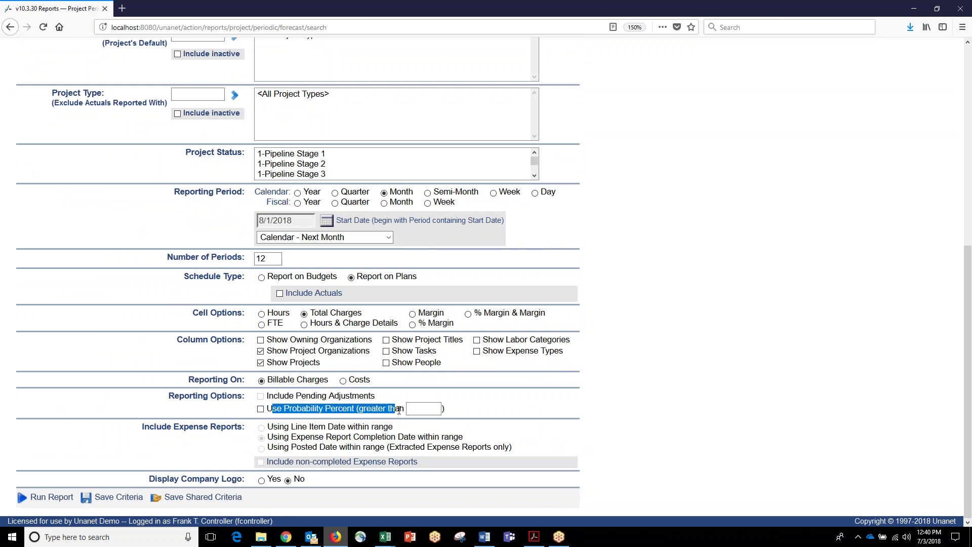
{"action": "left_click", "coordinate": [52, 498]}
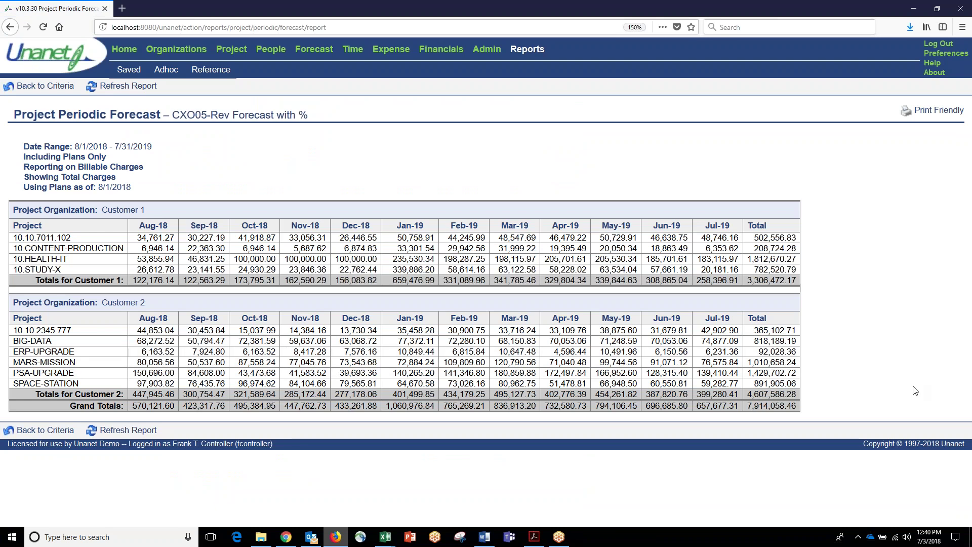
{"action": "left_click_drag", "start_coordinate": [748, 405], "coordinate": [792, 417]}
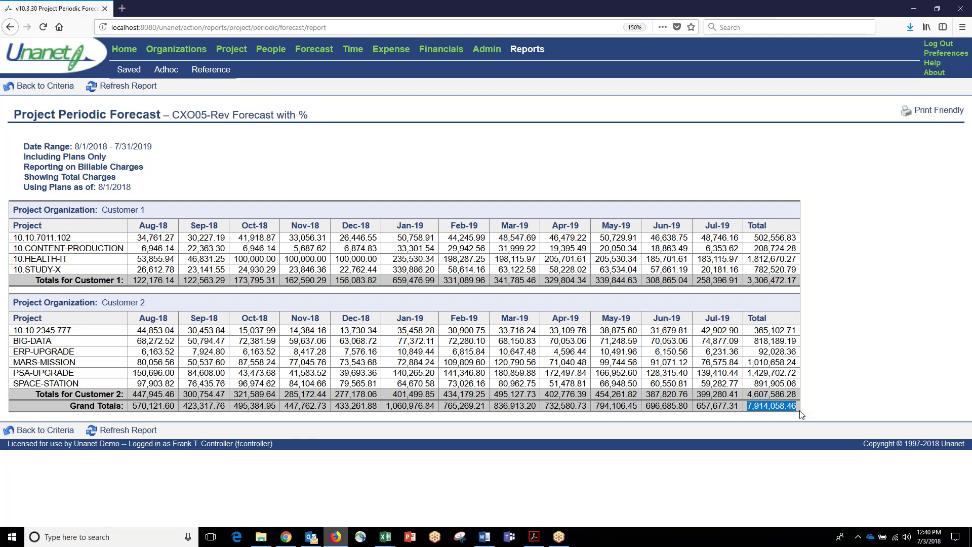
Step: Run the shared report FIN03-2019 Budget and examine its monthly periods, Direct Labor and Total ODC rows
{"action": "left_click", "coordinate": [125, 50]}
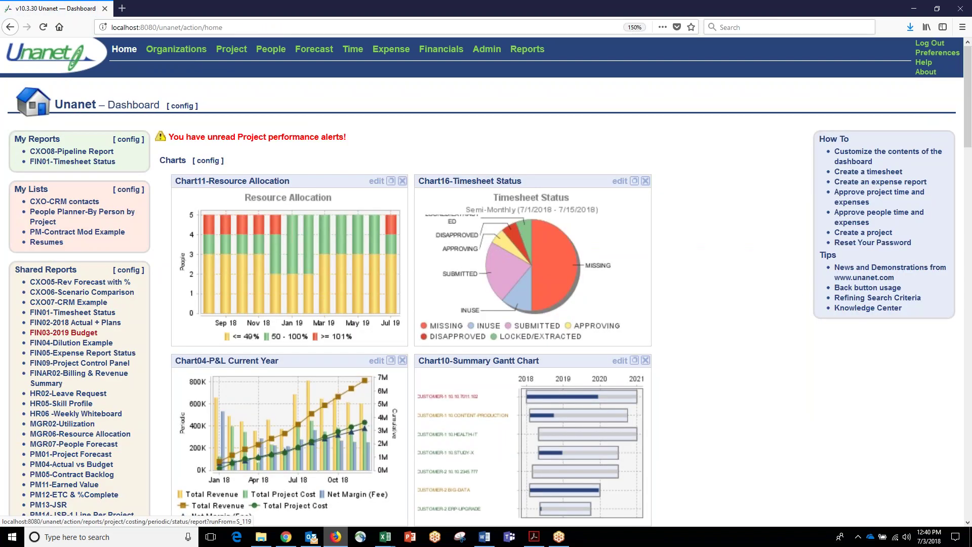
{"action": "left_click", "coordinate": [64, 332]}
{"action": "scroll", "coordinate": [159, 238], "scroll_direction": "down", "scroll_amount": 2}
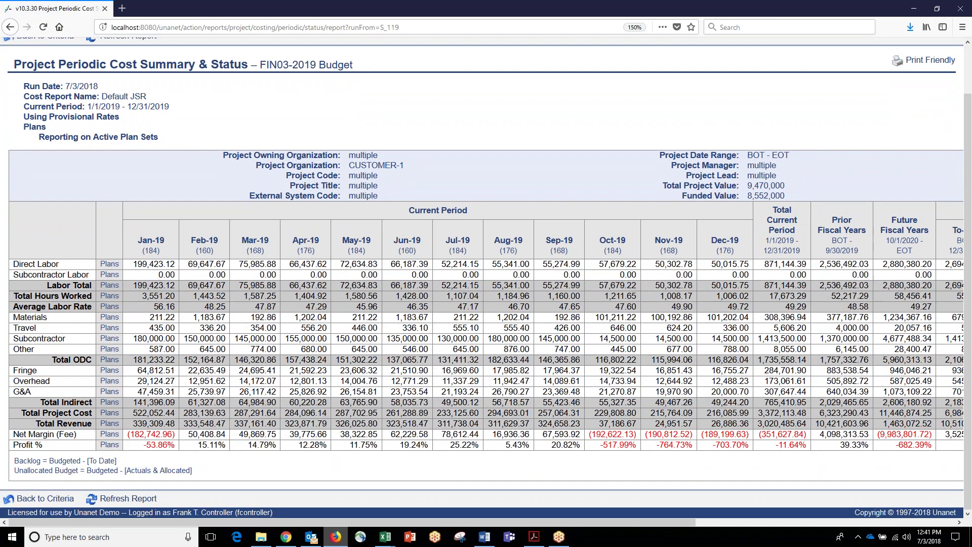
{"action": "left_click_drag", "start_coordinate": [136, 247], "coordinate": [731, 252]}
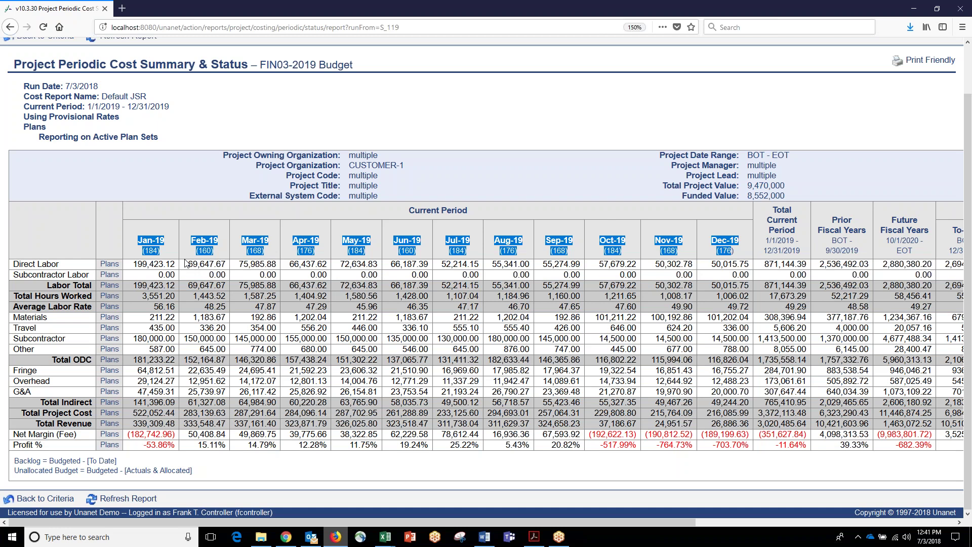
{"action": "left_click_drag", "start_coordinate": [133, 264], "coordinate": [526, 266]}
{"action": "left_click_drag", "start_coordinate": [133, 360], "coordinate": [527, 362]}
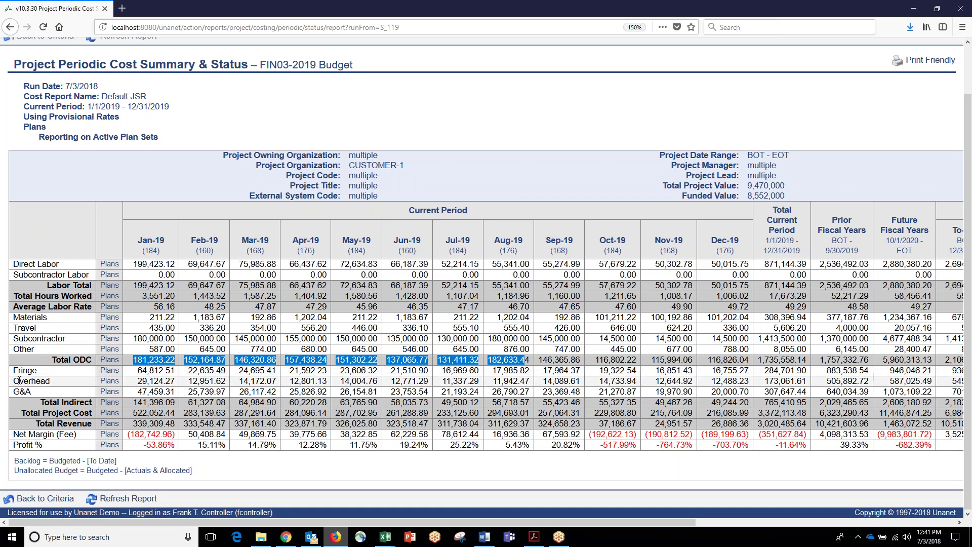
Step: Examine the Fringe, Overhead and G&A indirect cost rows of the 2019 budget report
{"action": "left_click_drag", "start_coordinate": [13, 370], "coordinate": [52, 394]}
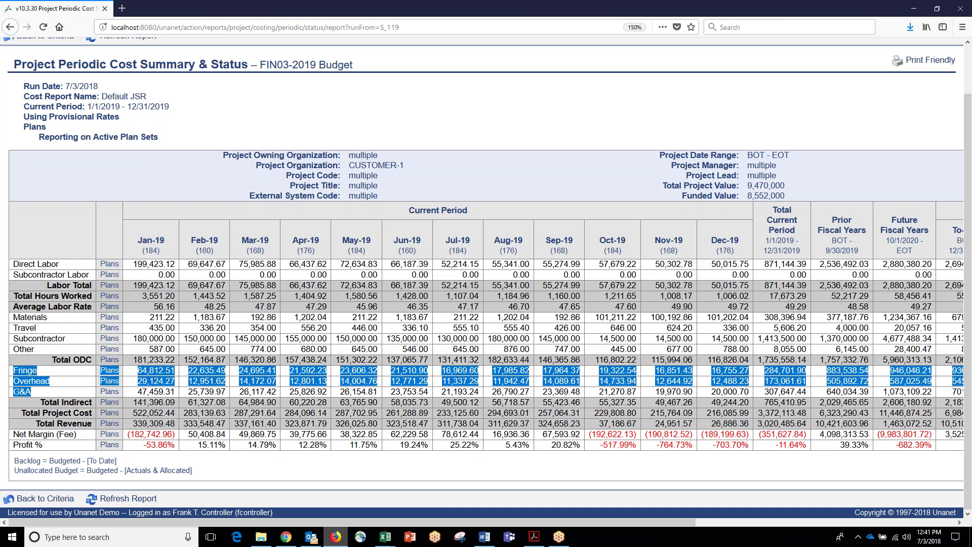
{"action": "left_click", "coordinate": [34, 371]}
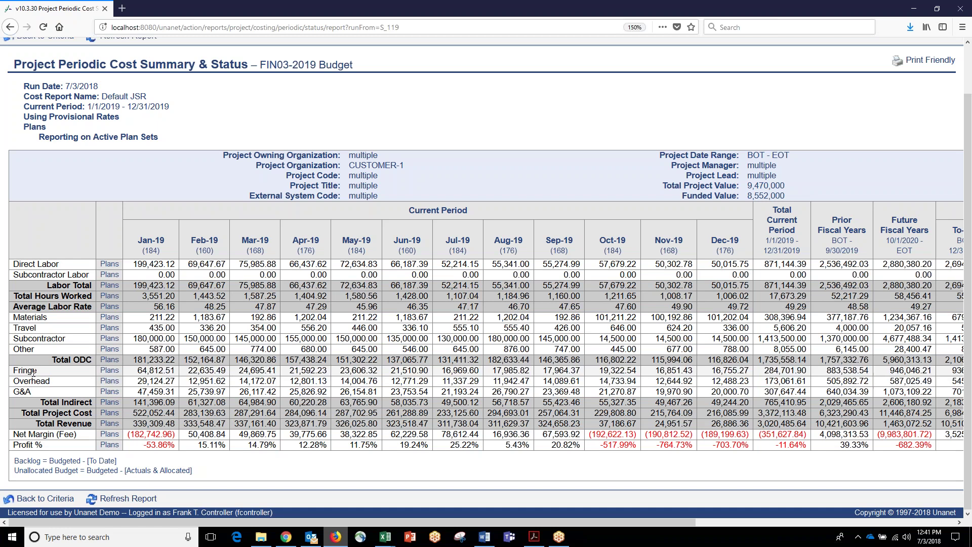
{"action": "left_click_drag", "start_coordinate": [15, 381], "coordinate": [63, 393]}
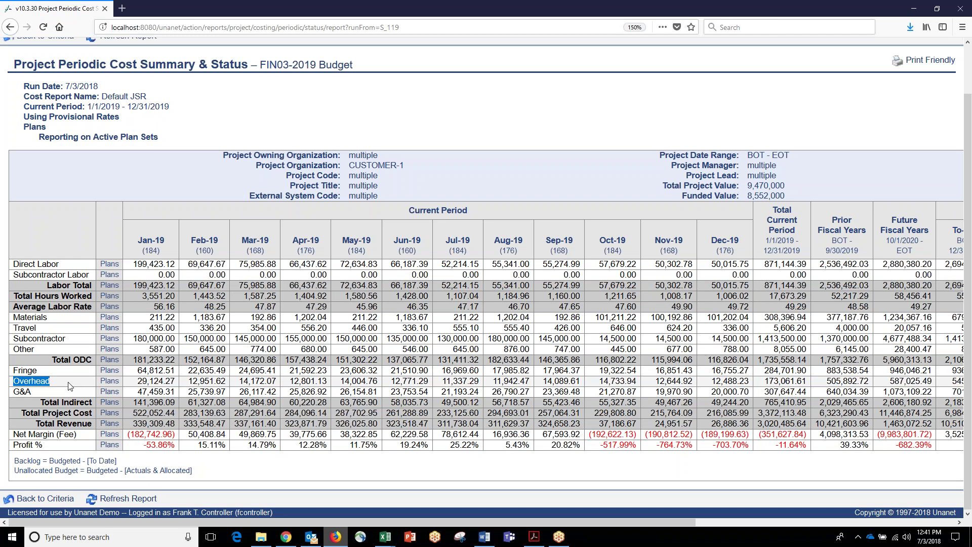
{"action": "left_click_drag", "start_coordinate": [10, 393], "coordinate": [32, 392]}
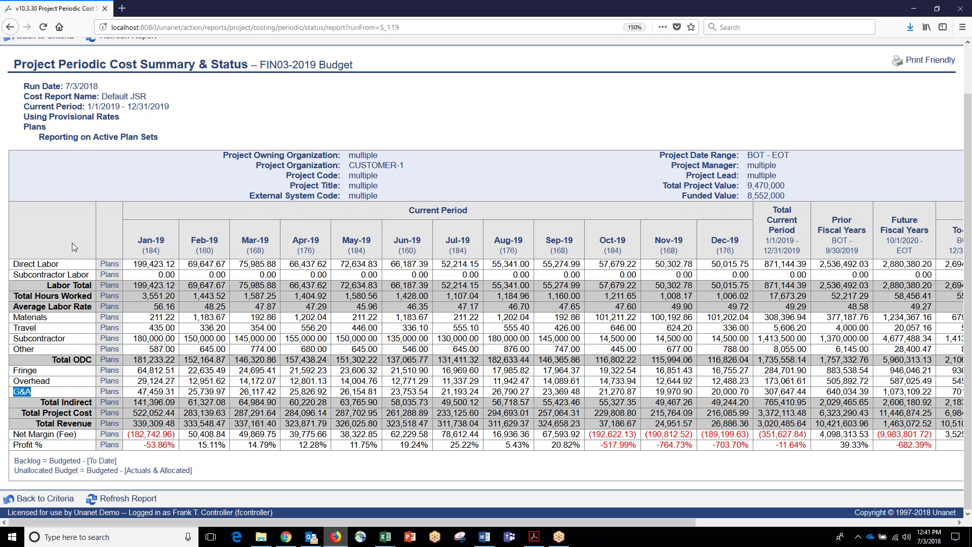
Step: Rerun the FIN03-2019 Budget report with Margin Summary as its cost report
{"action": "scroll", "coordinate": [72, 243], "scroll_direction": "up", "scroll_amount": 2}
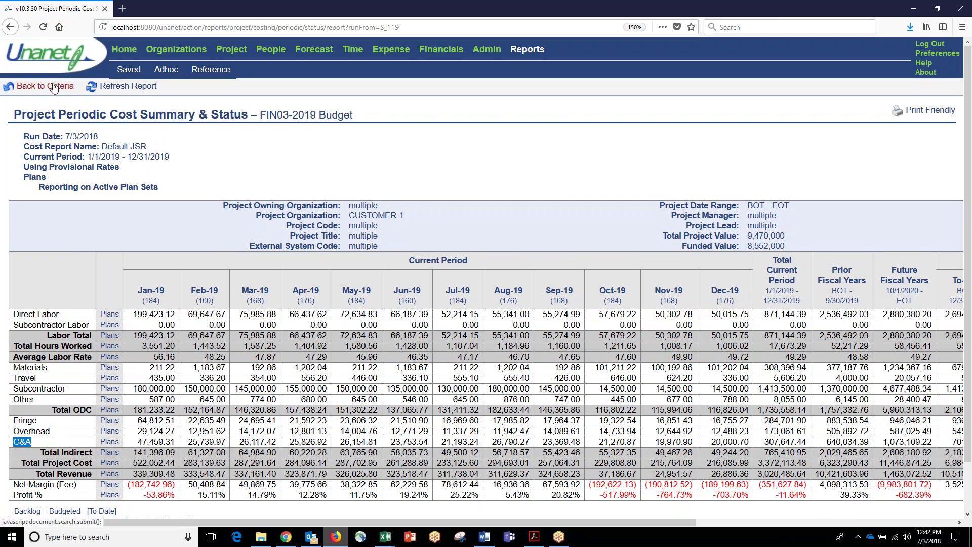
{"action": "left_click", "coordinate": [54, 88]}
{"action": "scroll", "coordinate": [283, 283], "scroll_direction": "down", "scroll_amount": 5}
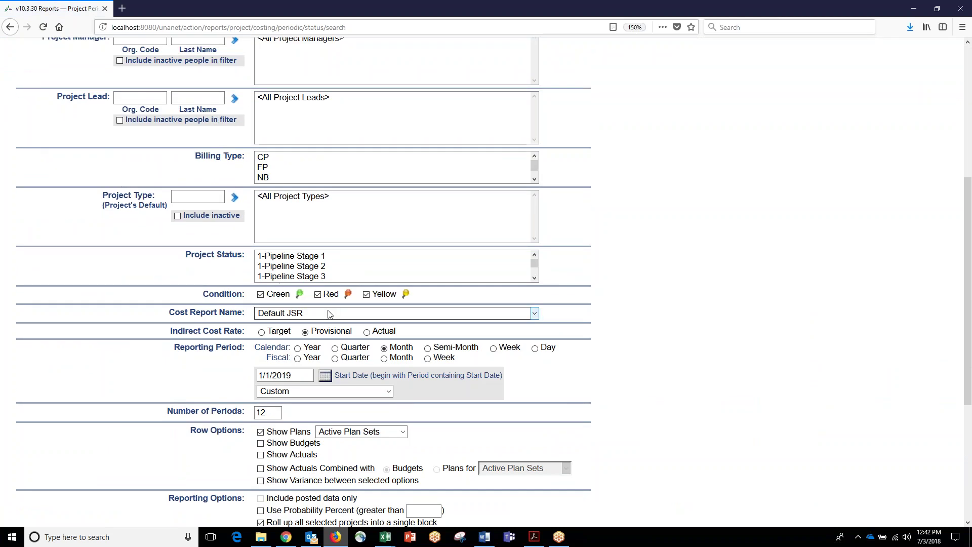
{"action": "left_click", "coordinate": [329, 314]}
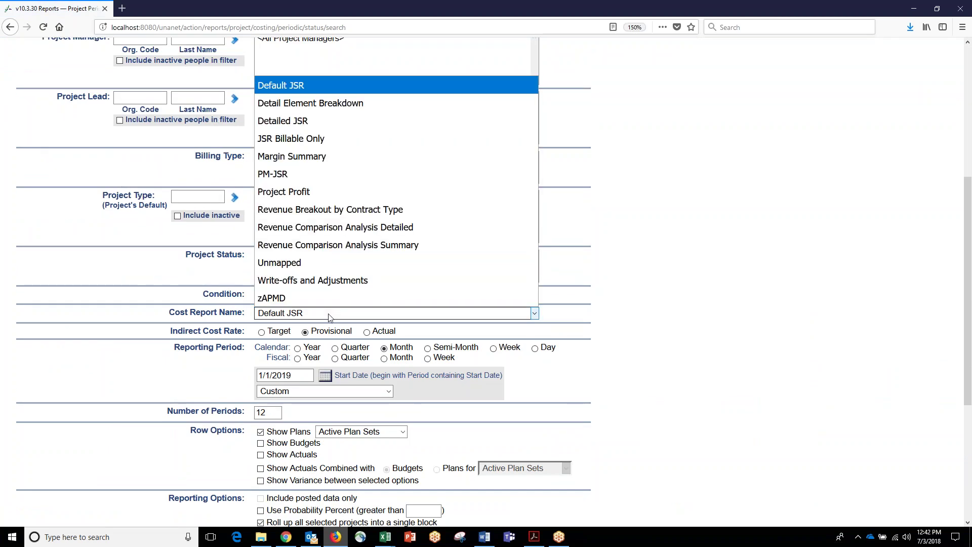
{"action": "left_click", "coordinate": [324, 156]}
{"action": "scroll", "coordinate": [106, 147], "scroll_direction": "up", "scroll_amount": 5}
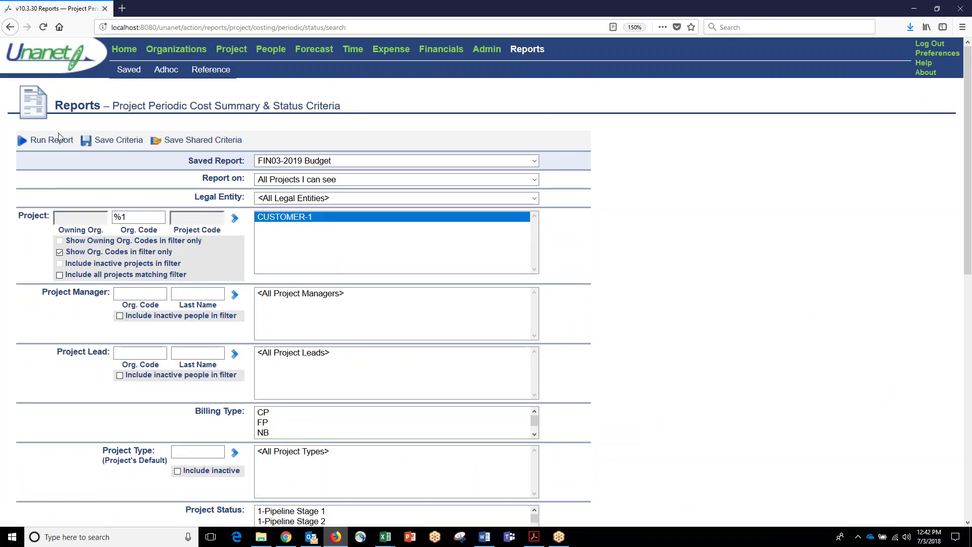
{"action": "left_click", "coordinate": [52, 140]}
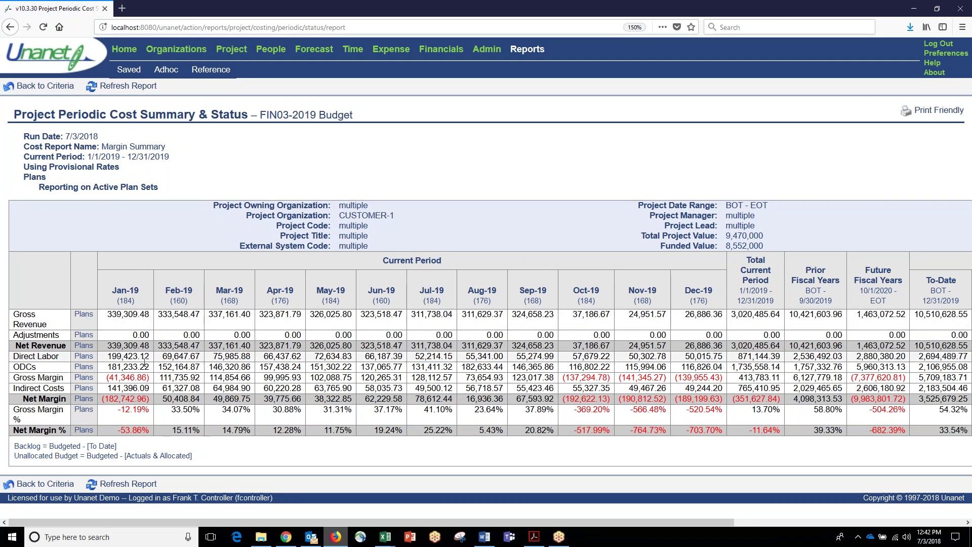
Step: Examine the monthly Gross Margin, Indirect Costs and Net Margin rows of the Margin Summary report
{"action": "left_click_drag", "start_coordinate": [188, 377], "coordinate": [480, 377]}
{"action": "left_click_drag", "start_coordinate": [247, 399], "coordinate": [460, 389]}
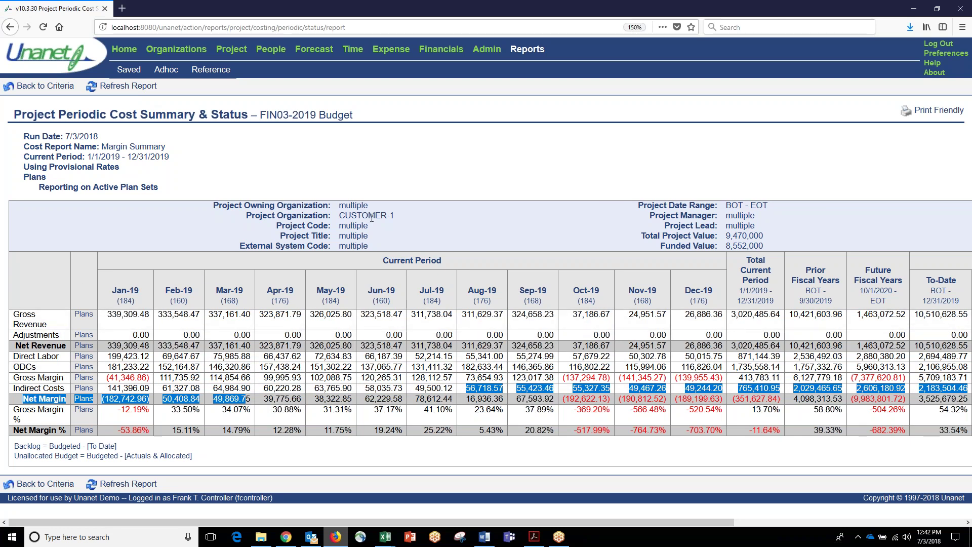
{"action": "left_click", "coordinate": [411, 182]}
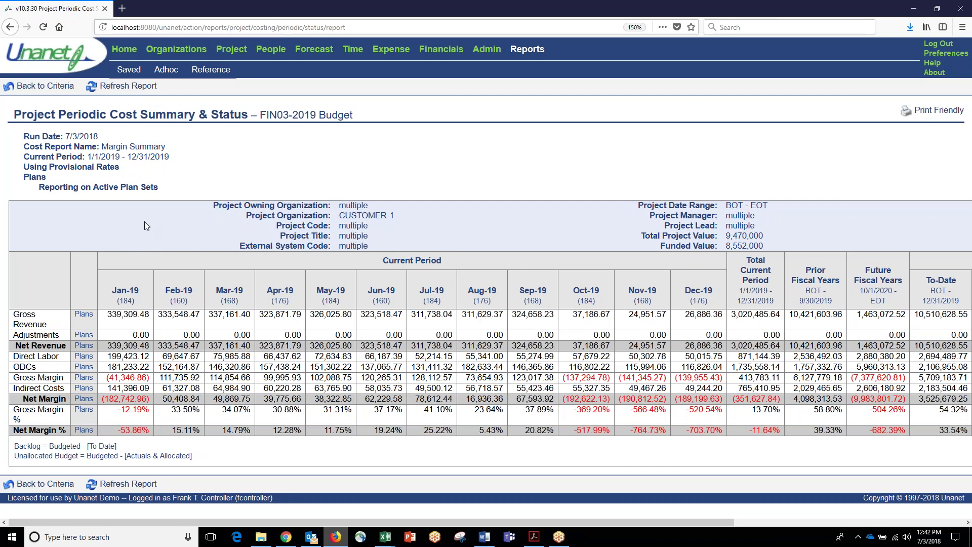
Step: Run the shared report MGR06-Resource Allocation from the home dashboard and examine over-allocated and under-allocated people by week
{"action": "left_click", "coordinate": [101, 87]}
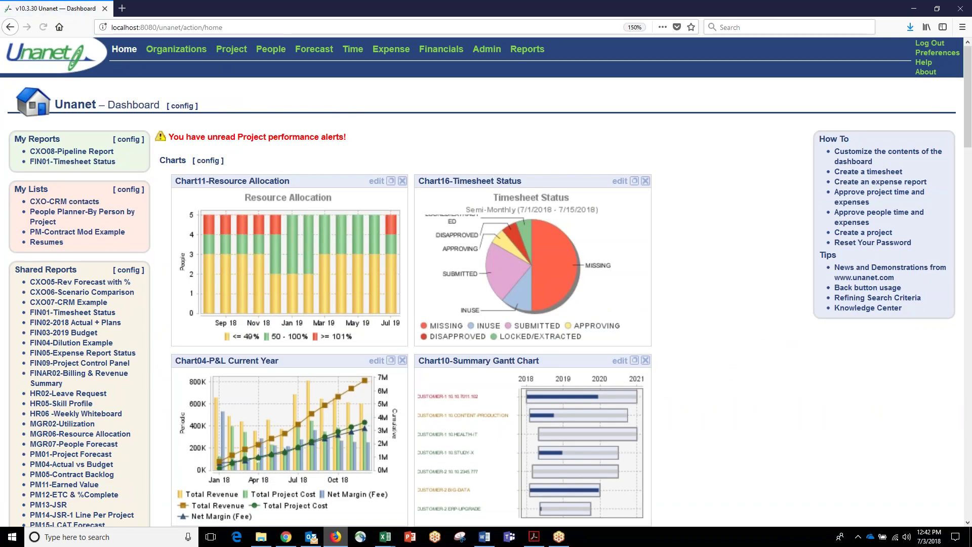
{"action": "left_click", "coordinate": [70, 440]}
{"action": "scroll", "coordinate": [69, 440], "scroll_direction": "down", "scroll_amount": 2}
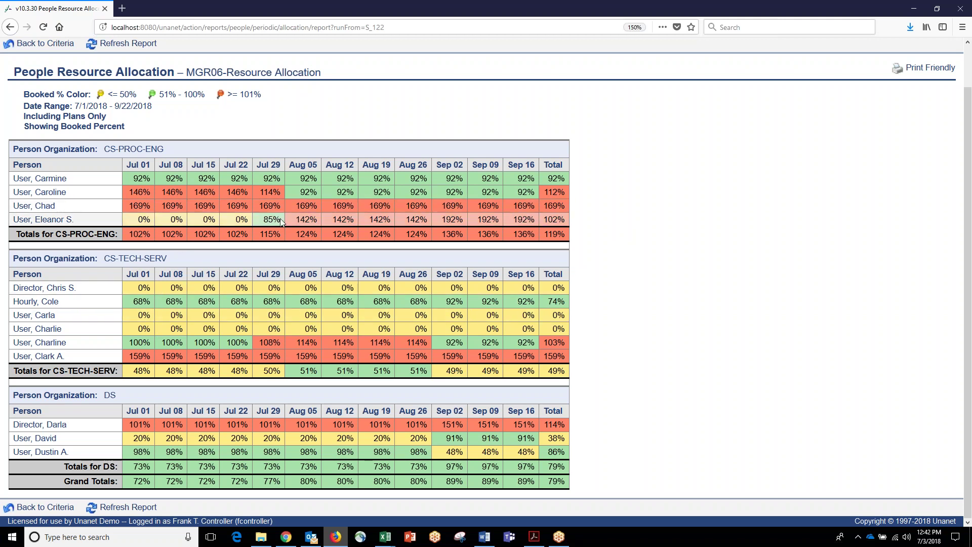
{"action": "left_click_drag", "start_coordinate": [254, 223], "coordinate": [375, 221]}
{"action": "left_click_drag", "start_coordinate": [444, 452], "coordinate": [478, 457]}
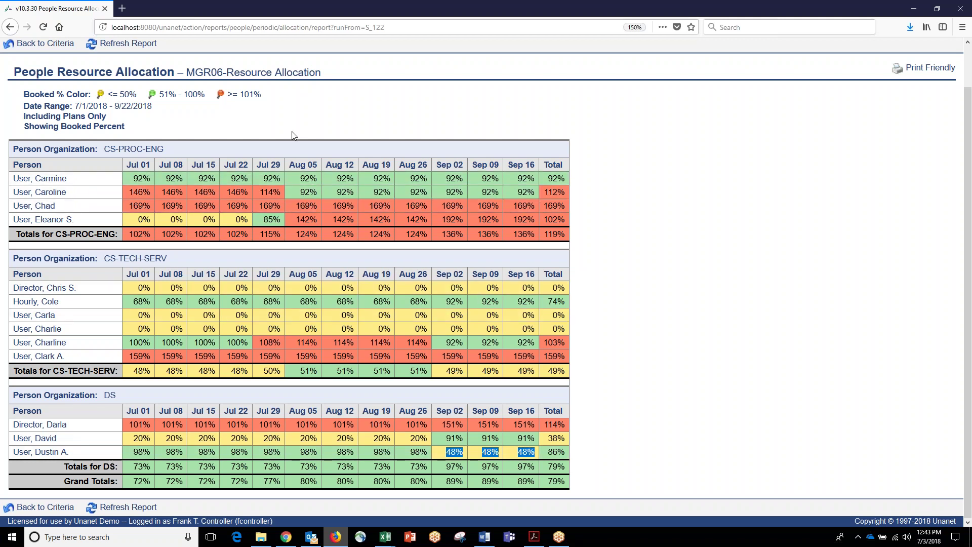
Step: Go back to the resource allocation criteria and filter Skills by "j" to select all Programming - Java levels
{"action": "scroll", "coordinate": [293, 135], "scroll_direction": "up", "scroll_amount": 2}
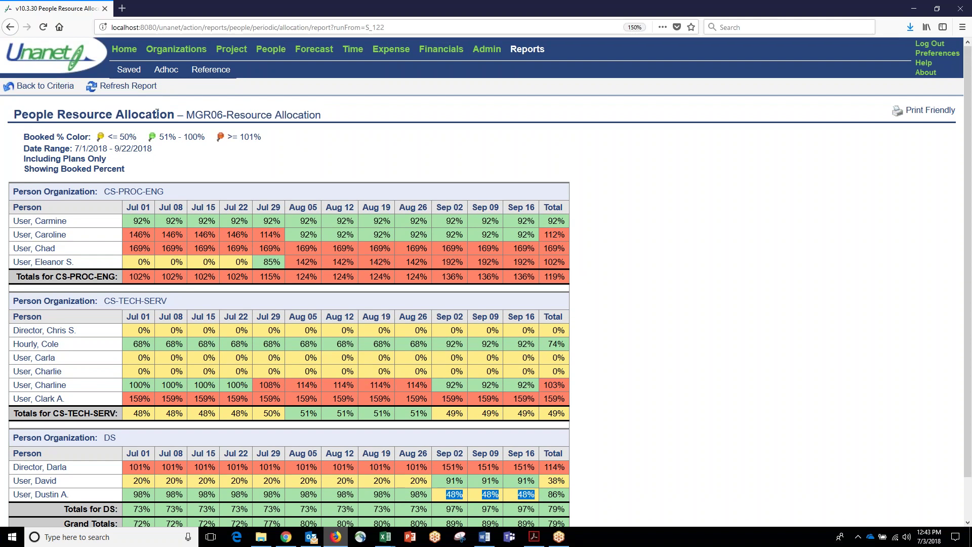
{"action": "left_click", "coordinate": [50, 90]}
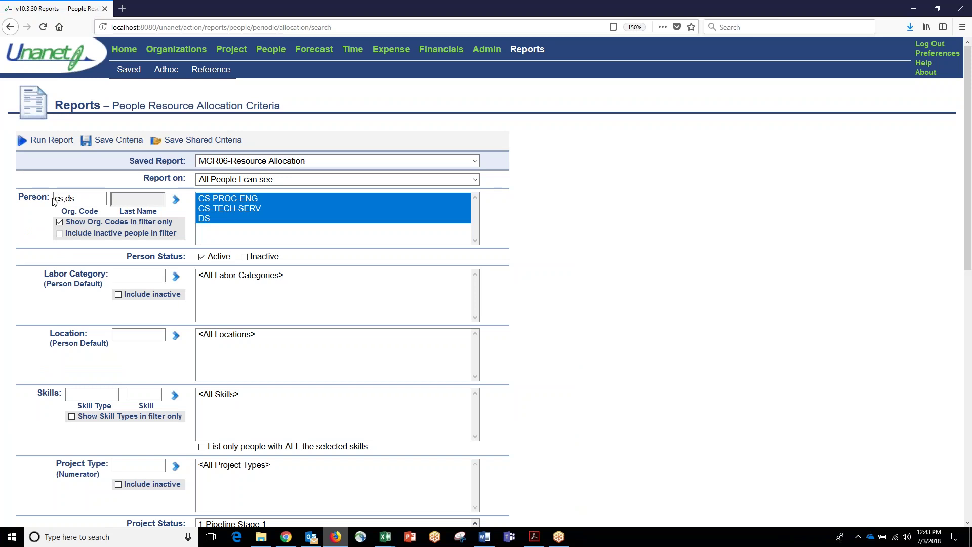
{"action": "left_click_drag", "start_coordinate": [43, 274], "coordinate": [107, 285]}
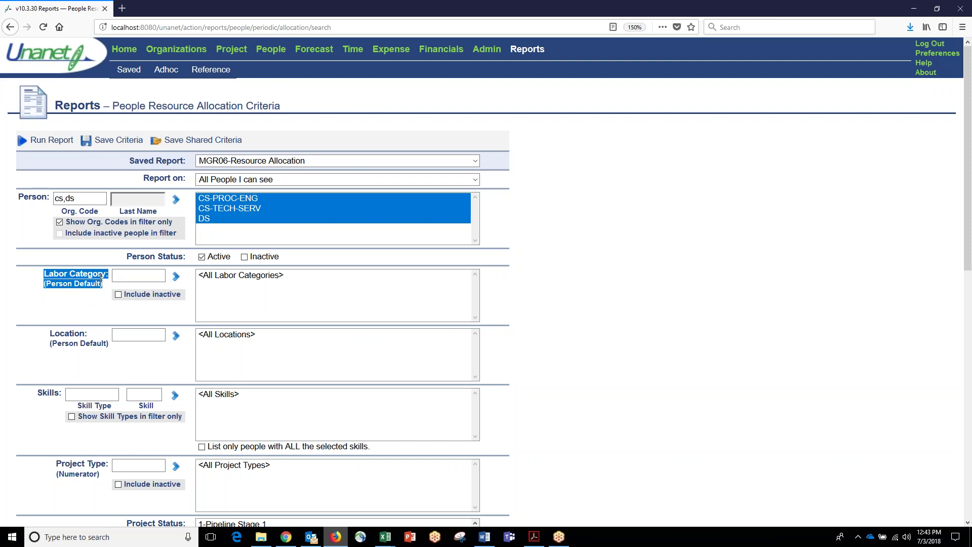
{"action": "left_click_drag", "start_coordinate": [47, 333], "coordinate": [108, 344]}
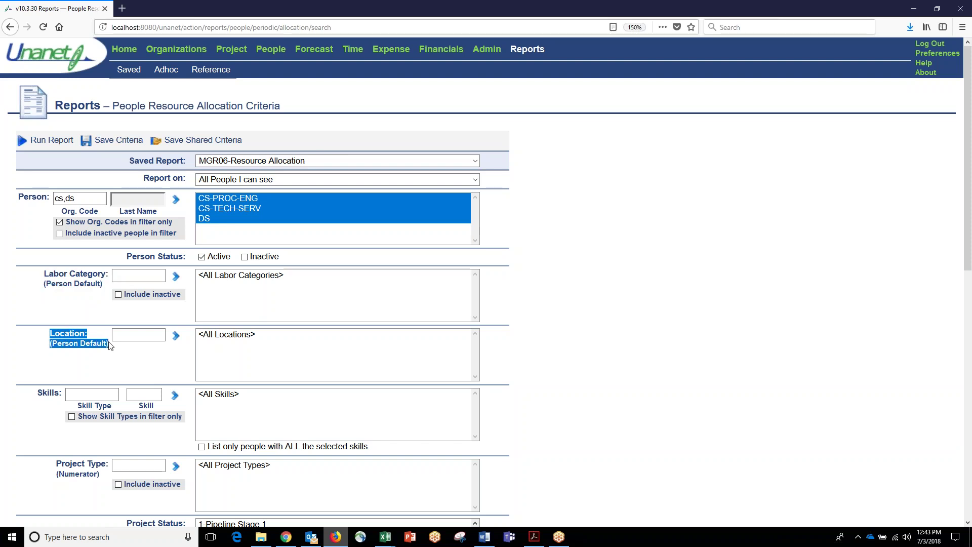
{"action": "left_click", "coordinate": [141, 394]}
{"action": "scroll", "coordinate": [140, 336], "scroll_direction": "down", "scroll_amount": 2}
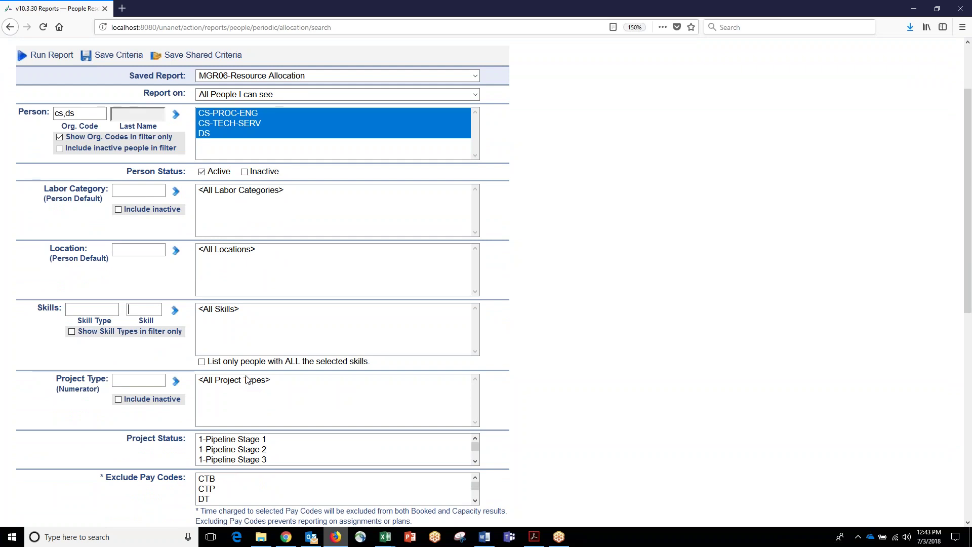
{"action": "type", "text": "j"}
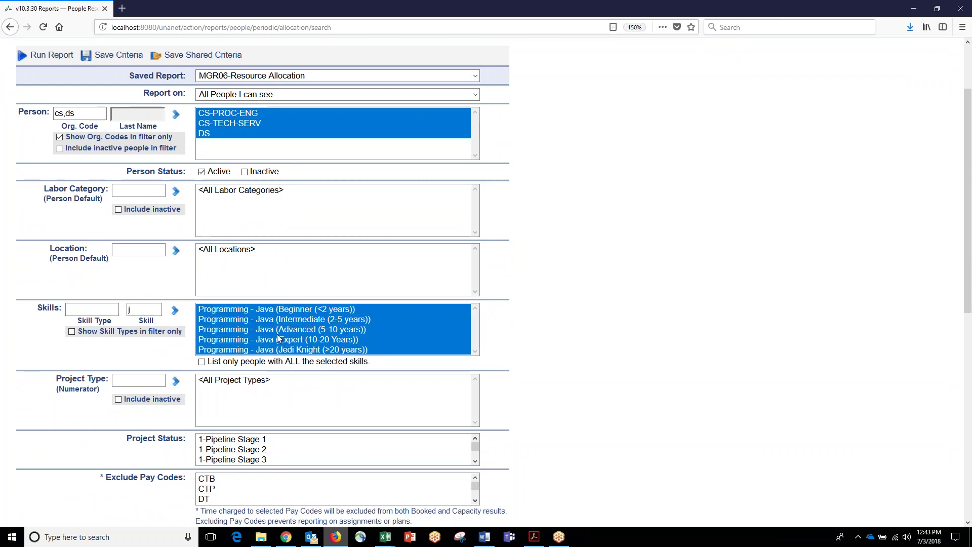
Step: Set the reporting period to calendar Month with 9 periods and review the Booked % Color thresholds
{"action": "scroll", "coordinate": [277, 338], "scroll_direction": "down", "scroll_amount": 3}
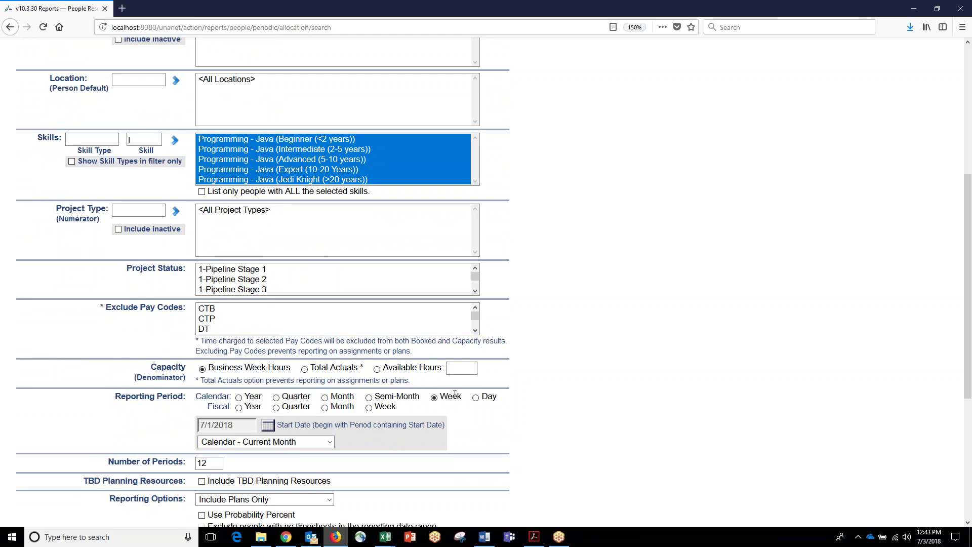
{"action": "left_click_drag", "start_coordinate": [467, 399], "coordinate": [447, 401]}
{"action": "left_click", "coordinate": [325, 397]}
{"action": "left_click", "coordinate": [208, 462]}
{"action": "left_click_drag", "start_coordinate": [208, 463], "coordinate": [191, 465]}
{"action": "type", "text": "9"}
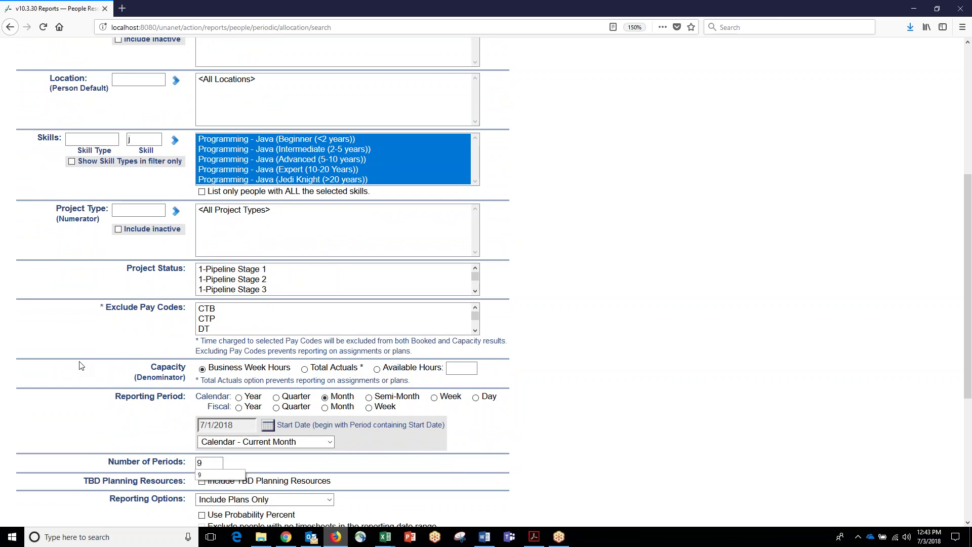
{"action": "scroll", "coordinate": [81, 374], "scroll_direction": "down", "scroll_amount": 5}
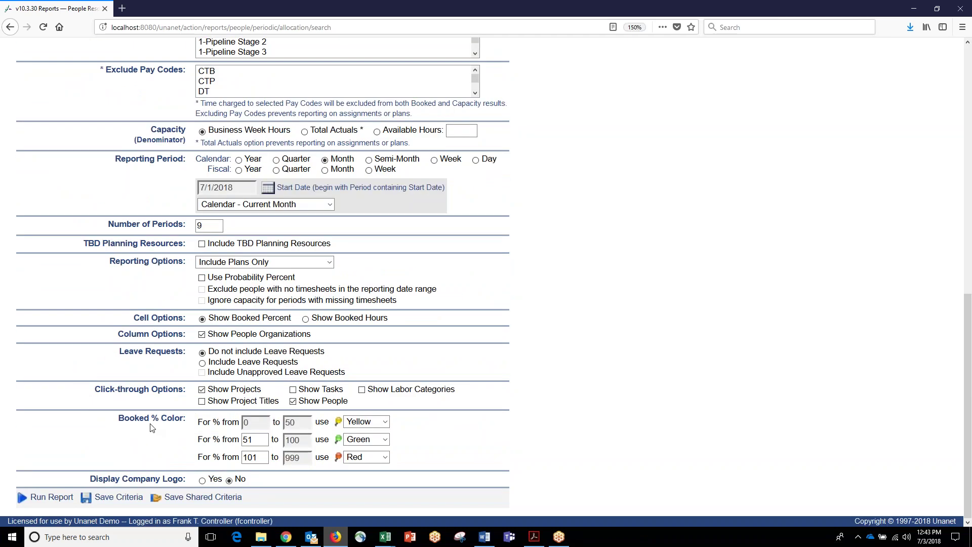
{"action": "left_click_drag", "start_coordinate": [129, 418], "coordinate": [195, 421]}
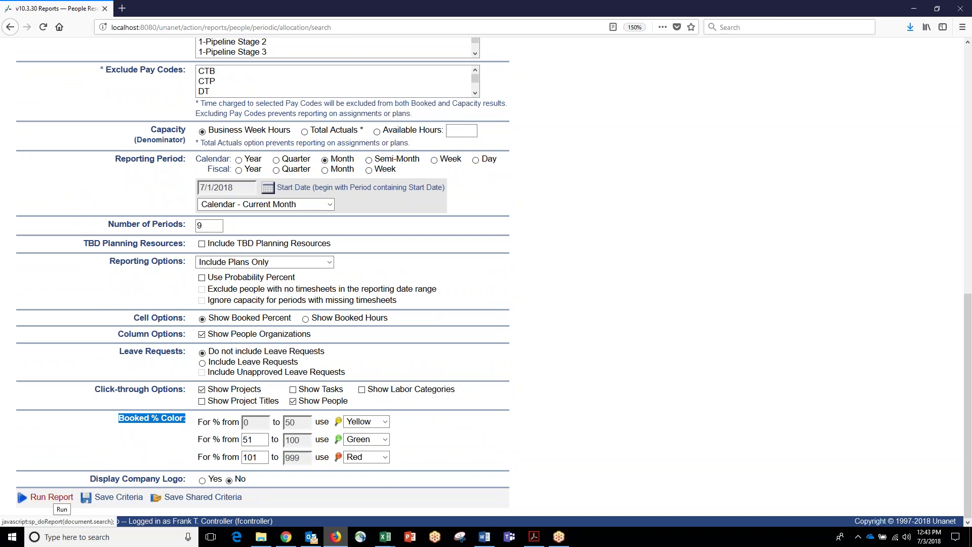
Step: Try saving the criteria to the Home, Project and Forecast dashboards and sharing them as MGR06-Resource Allocation, cancelling both
{"action": "scroll", "coordinate": [101, 365], "scroll_direction": "up", "scroll_amount": 10}
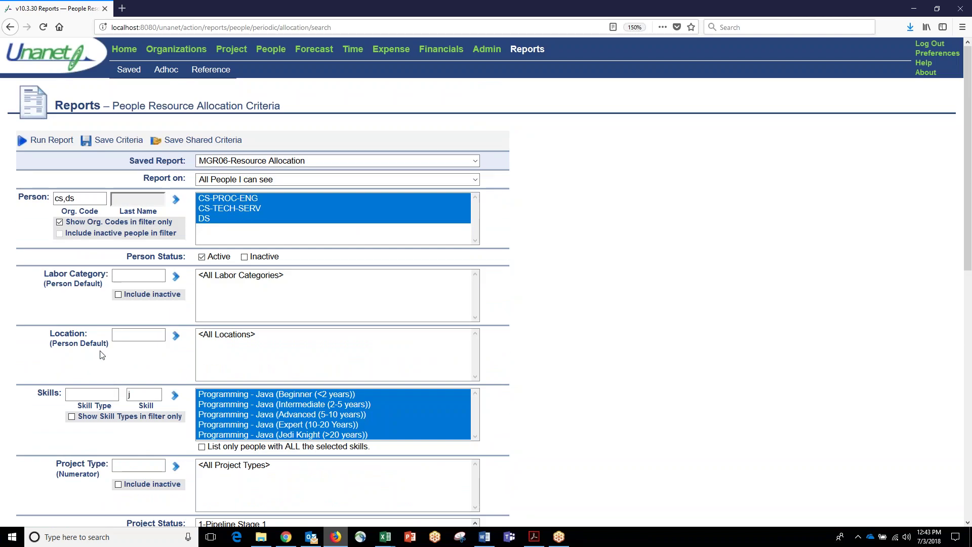
{"action": "left_click", "coordinate": [115, 141]}
{"action": "left_click_drag", "start_coordinate": [639, 131], "coordinate": [506, 129]}
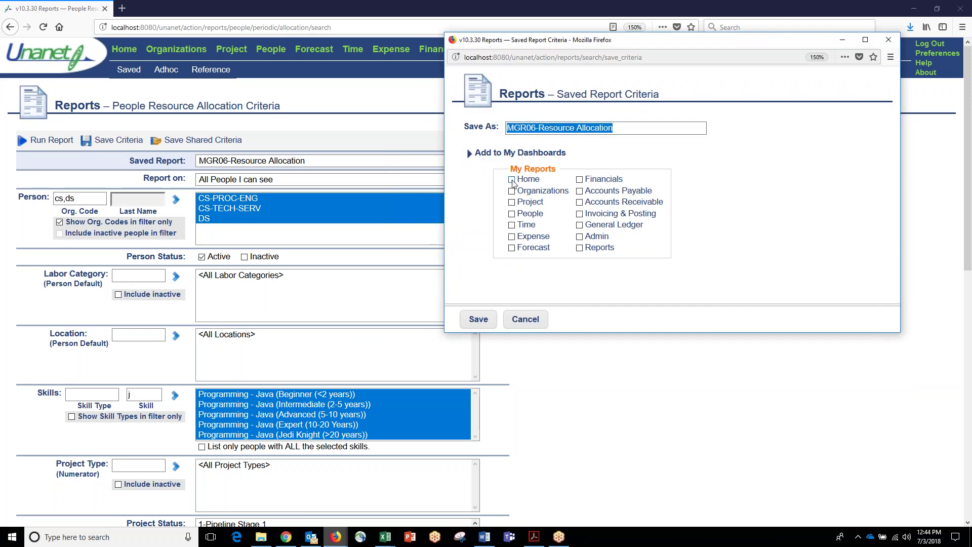
{"action": "left_click", "coordinate": [512, 180]}
{"action": "left_click", "coordinate": [512, 202]}
{"action": "left_click", "coordinate": [512, 248]}
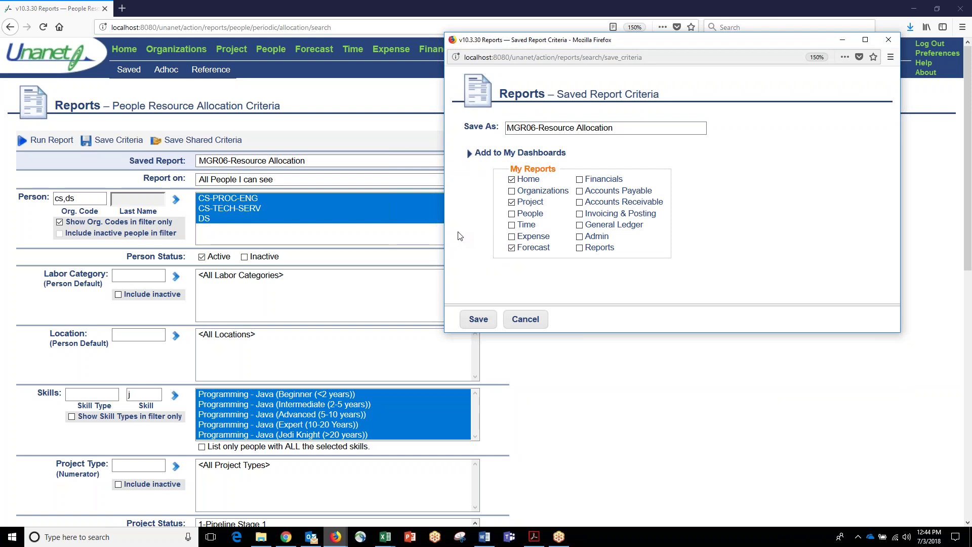
{"action": "left_click", "coordinate": [525, 320]}
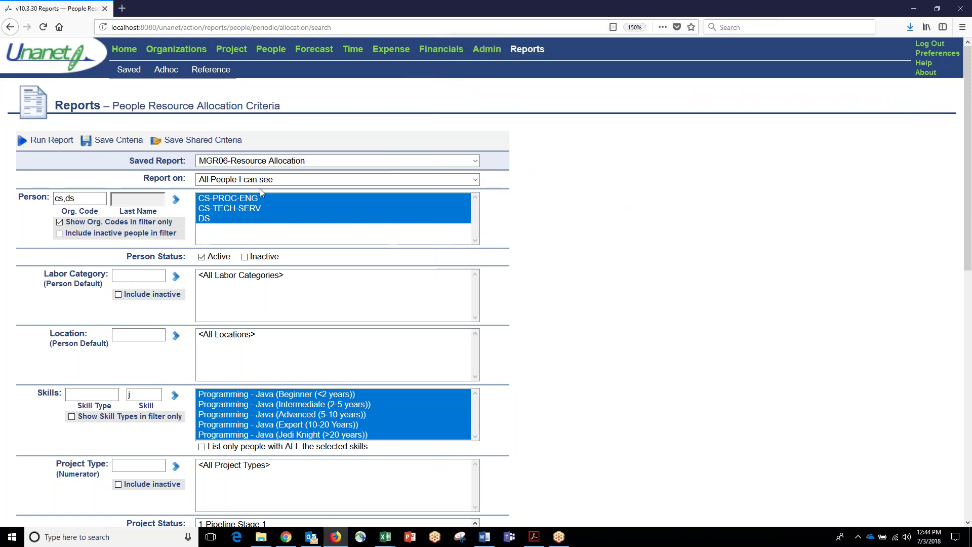
{"action": "left_click", "coordinate": [185, 142]}
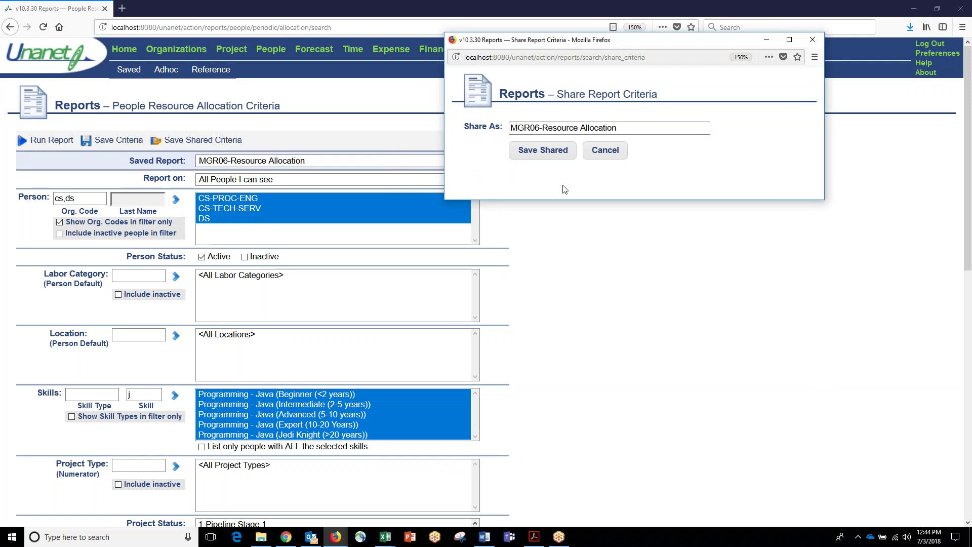
{"action": "left_click", "coordinate": [611, 161]}
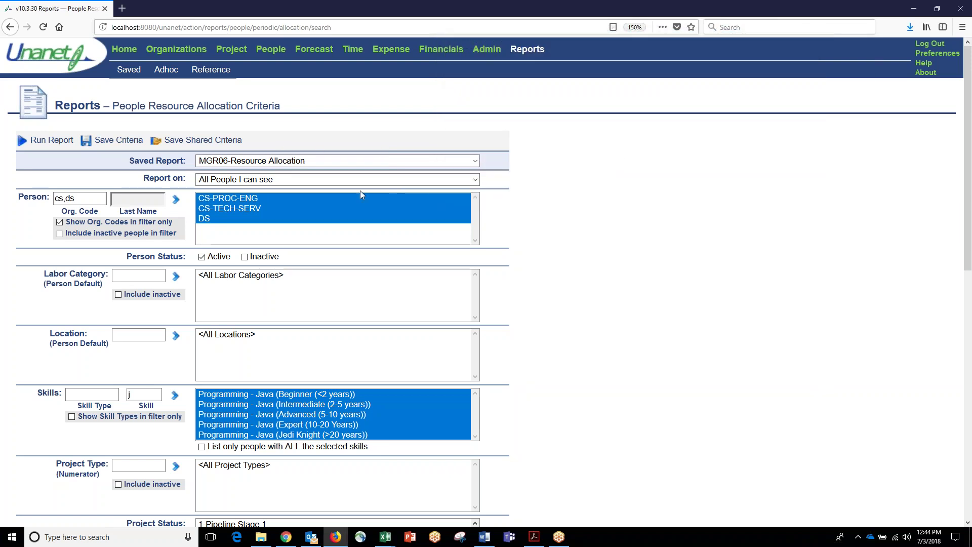
Step: Run the Java-filtered allocation report, examine the monthly bookings and view the project hours of the CS-PROC-ENG person
{"action": "left_click", "coordinate": [45, 139]}
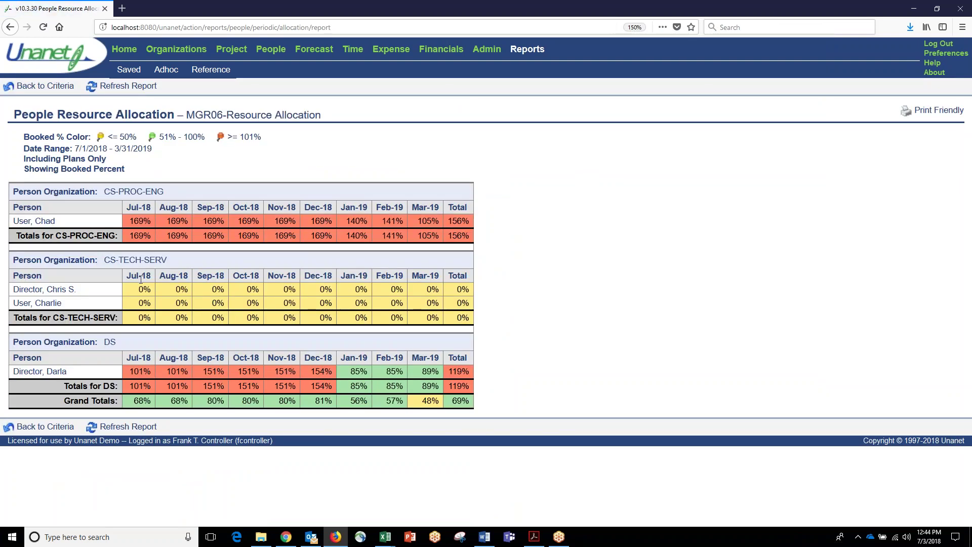
{"action": "left_click_drag", "start_coordinate": [136, 291], "coordinate": [438, 303]}
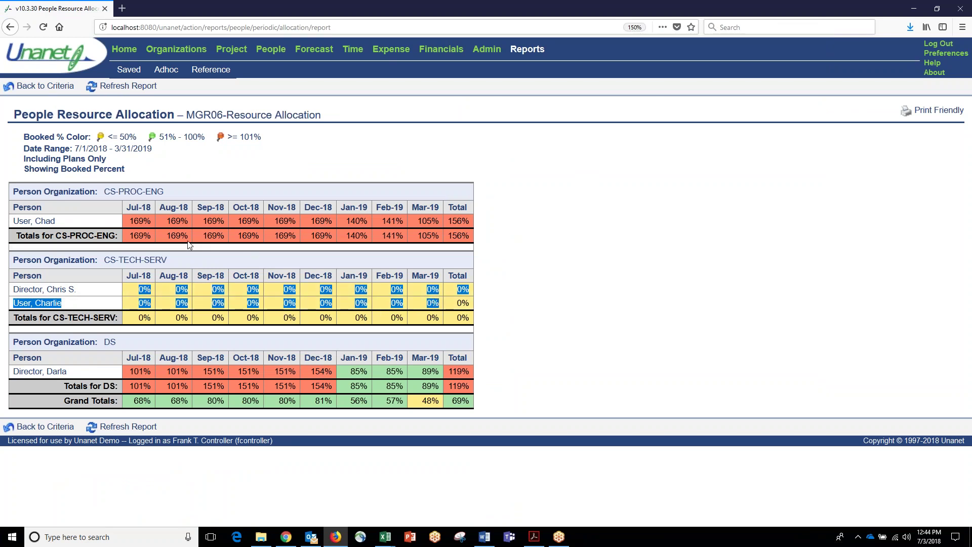
{"action": "left_click_drag", "start_coordinate": [123, 220], "coordinate": [238, 221]}
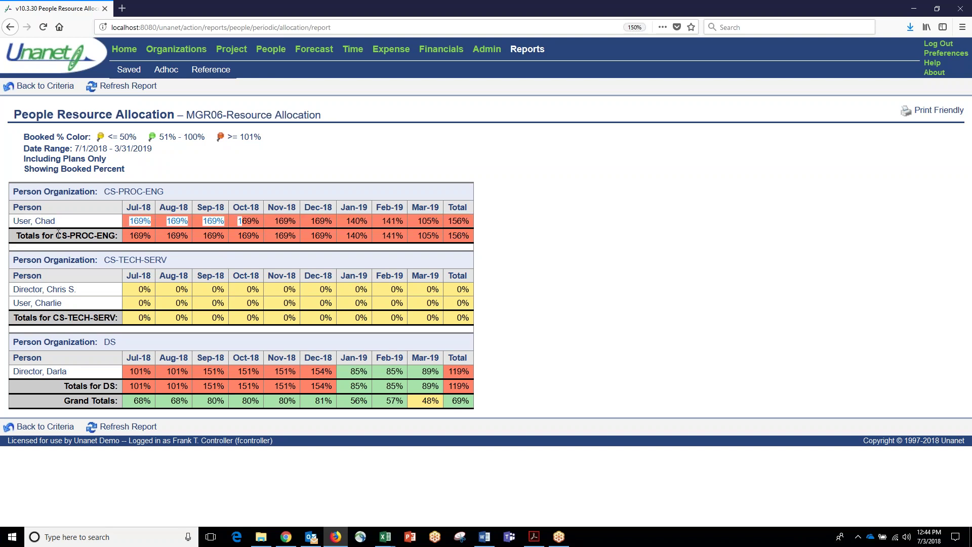
{"action": "left_click", "coordinate": [35, 221]}
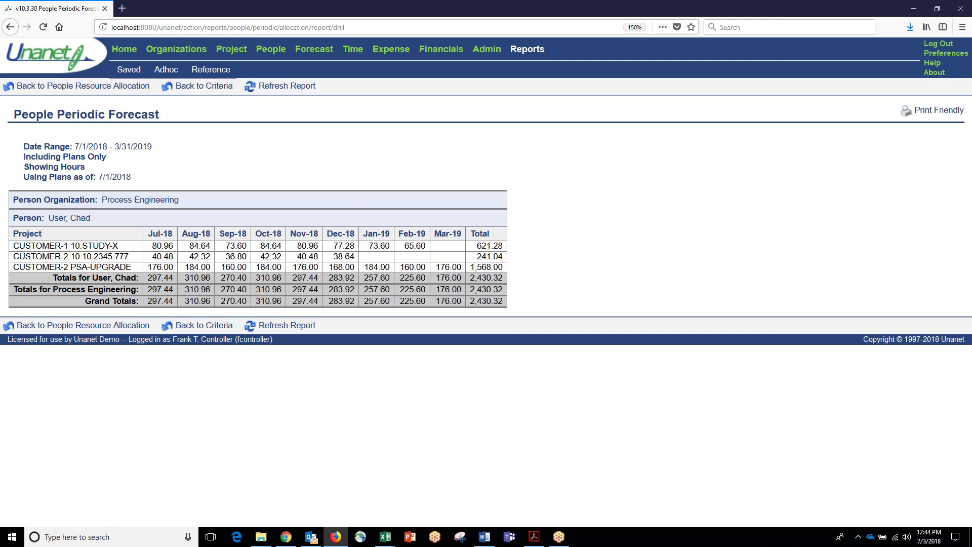
{"action": "left_click", "coordinate": [73, 87]}
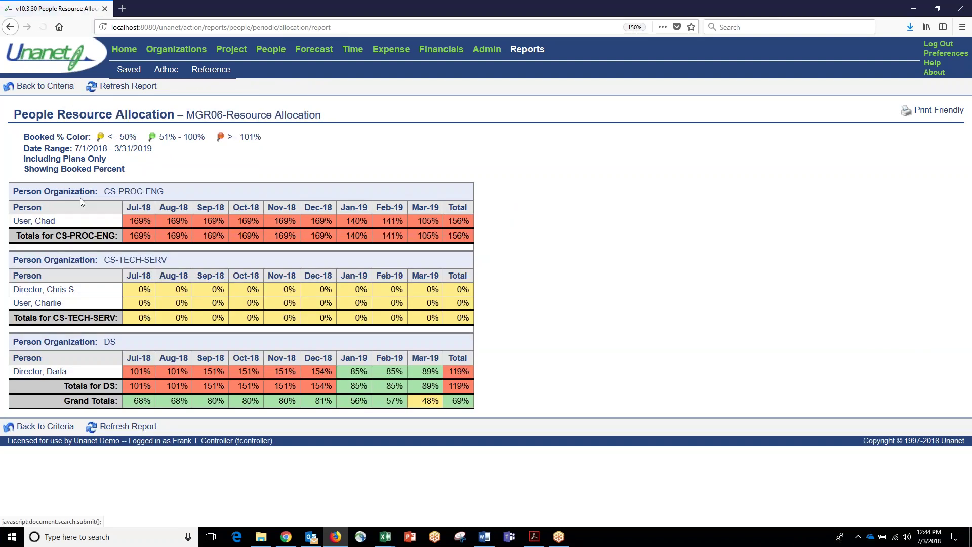
Step: Rerun the resource allocation report with Use Probability Percent turned on and examine the CS-PROC-ENG person's weighted bookings
{"action": "left_click", "coordinate": [62, 88]}
{"action": "scroll", "coordinate": [102, 289], "scroll_direction": "down", "scroll_amount": 7}
{"action": "left_click", "coordinate": [202, 430]}
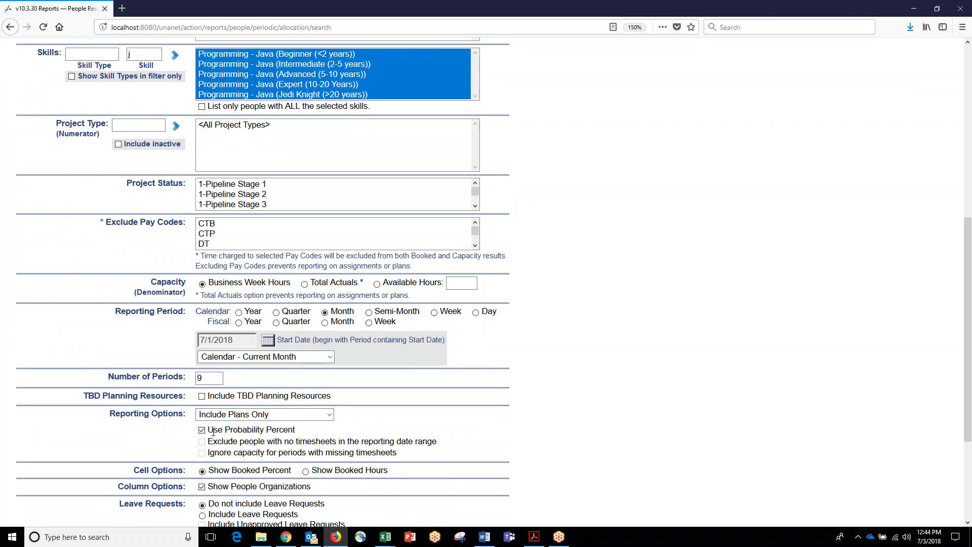
{"action": "left_click_drag", "start_coordinate": [213, 434], "coordinate": [316, 437]}
{"action": "scroll", "coordinate": [87, 194], "scroll_direction": "up", "scroll_amount": 8}
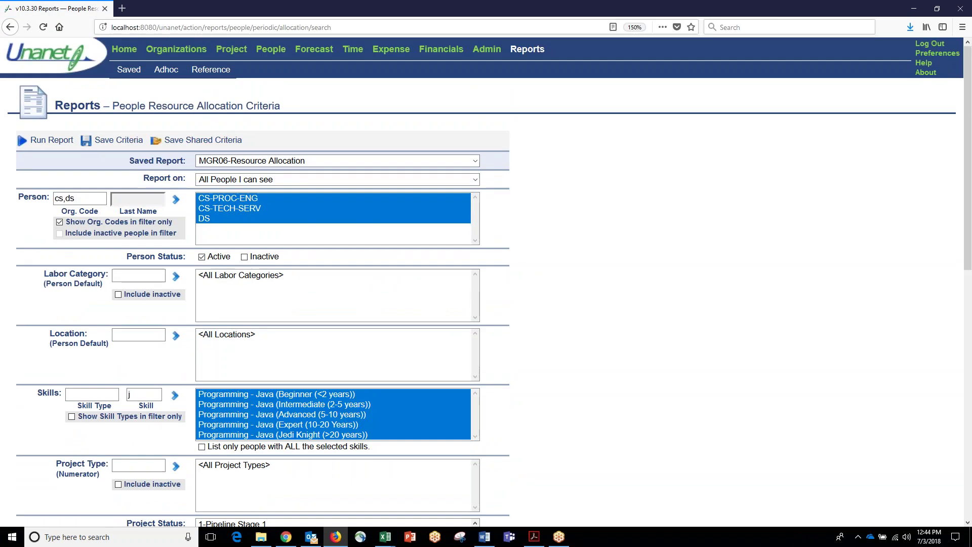
{"action": "left_click", "coordinate": [49, 140]}
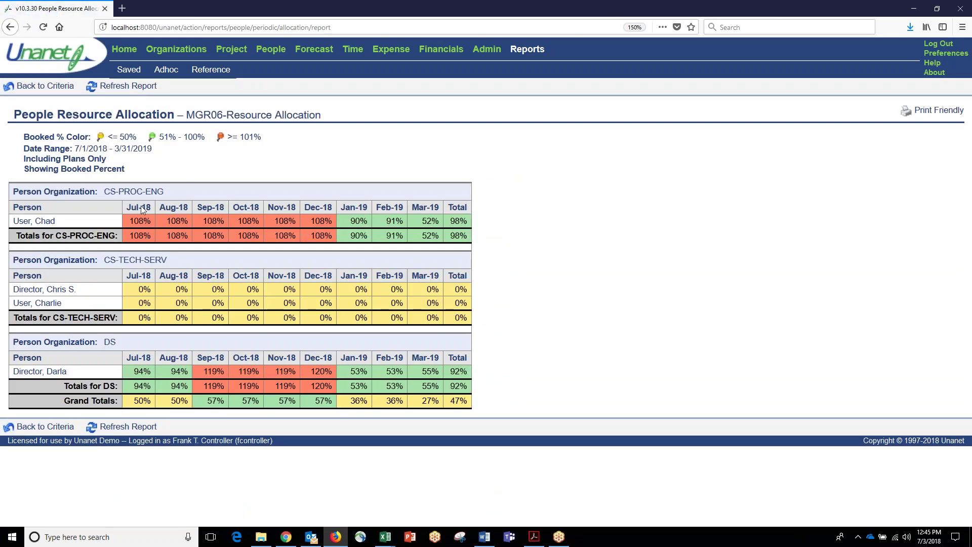
{"action": "left_click_drag", "start_coordinate": [129, 224], "coordinate": [226, 220]}
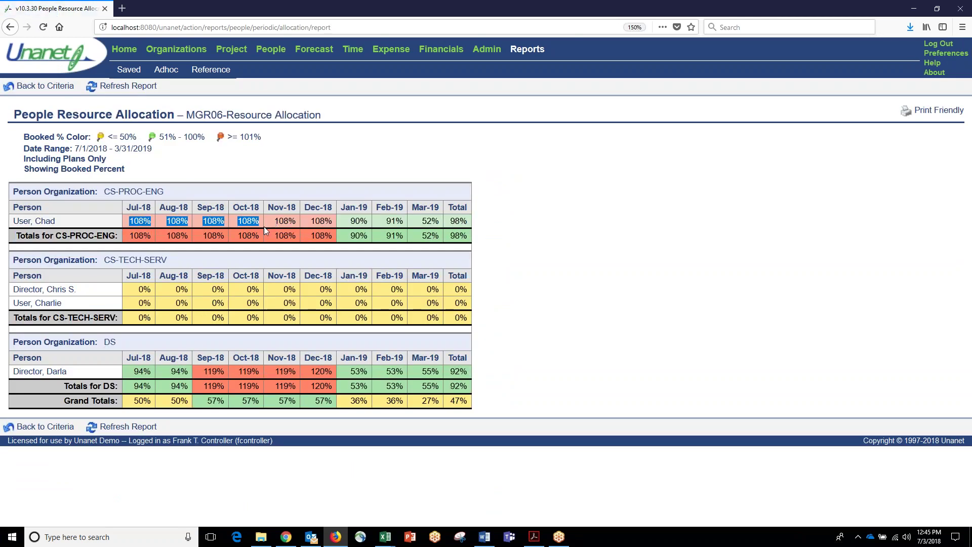
Step: Open the CS-PROC-ENG person's weighted project hours and examine the CUSTOMER-2 projects with 50% probability
{"action": "left_click", "coordinate": [34, 221]}
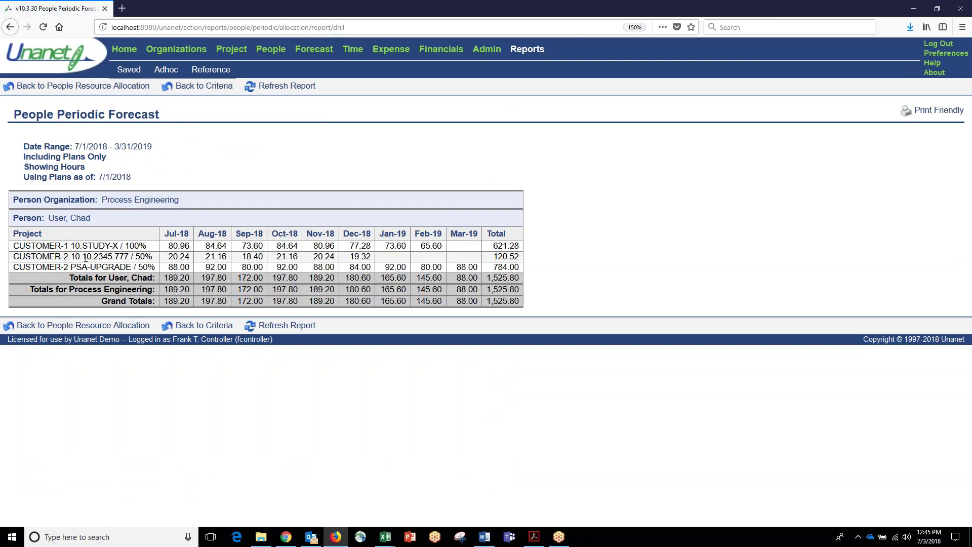
{"action": "left_click_drag", "start_coordinate": [70, 256], "coordinate": [157, 271]}
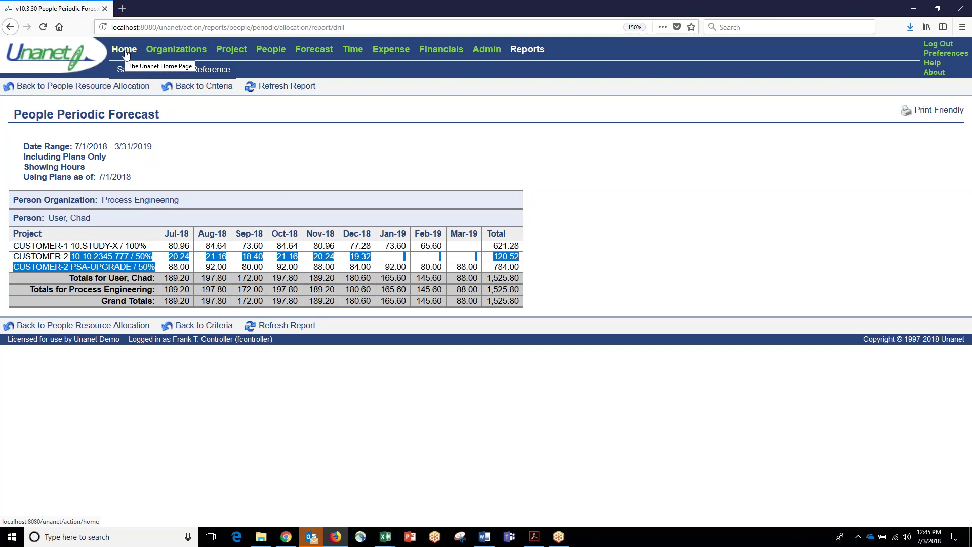
Step: Run the shared MGR07-People Forecast report from the Home dashboard and examine each Digital Services person's weekly project hours
{"action": "left_click", "coordinate": [125, 51]}
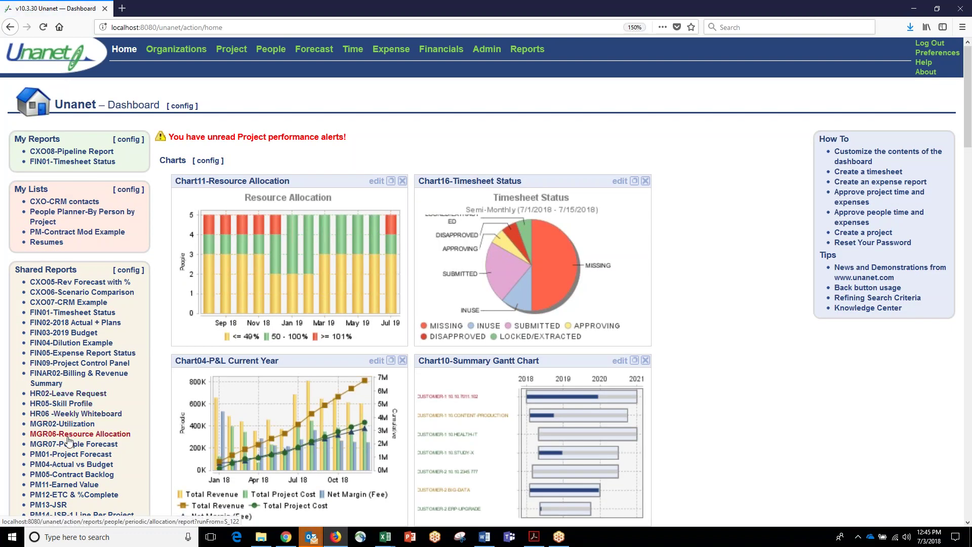
{"action": "left_click", "coordinate": [67, 445]}
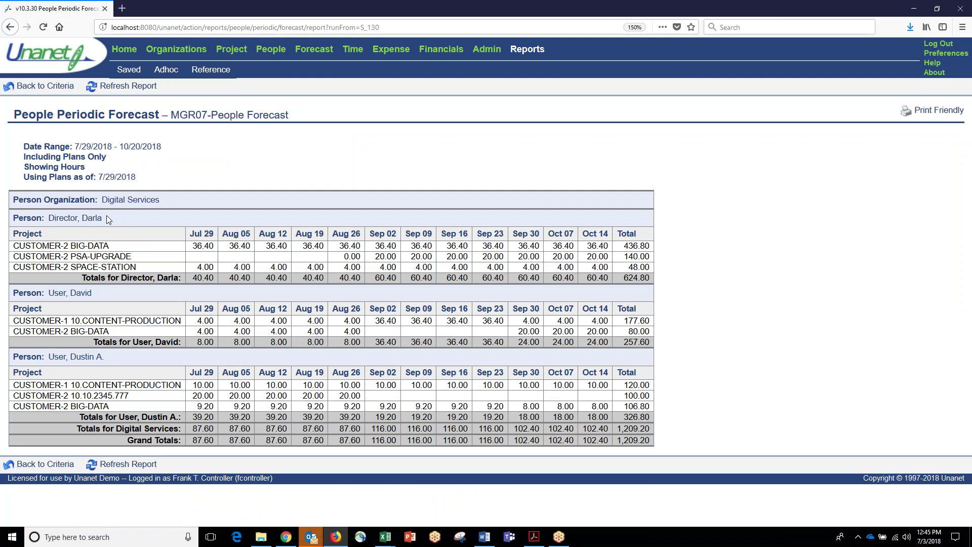
{"action": "left_click_drag", "start_coordinate": [107, 218], "coordinate": [37, 217]}
{"action": "left_click_drag", "start_coordinate": [101, 293], "coordinate": [55, 291]}
{"action": "left_click_drag", "start_coordinate": [105, 358], "coordinate": [59, 357]}
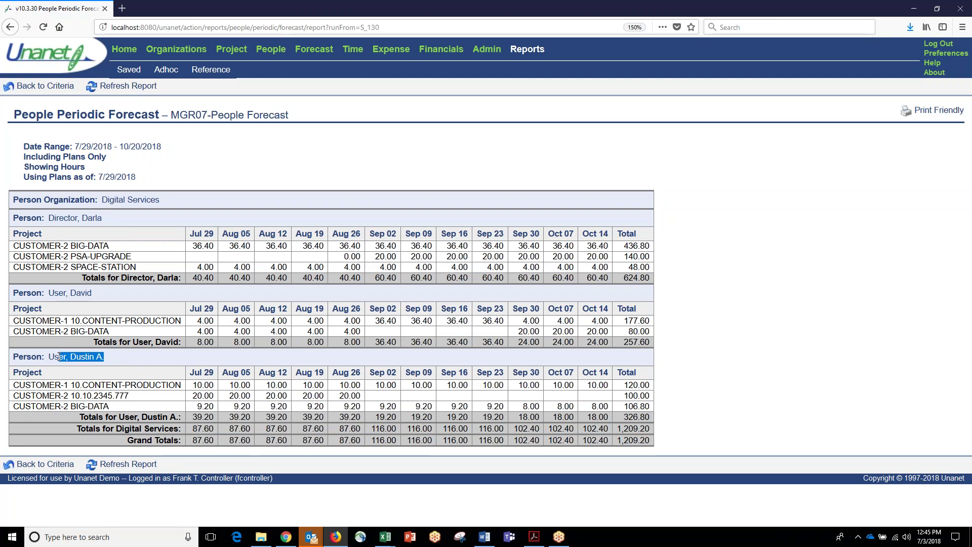
Step: Run the shared PM01-Project Forecast report from the Home dashboard and examine the weekly charges by project and person
{"action": "left_click", "coordinate": [125, 54]}
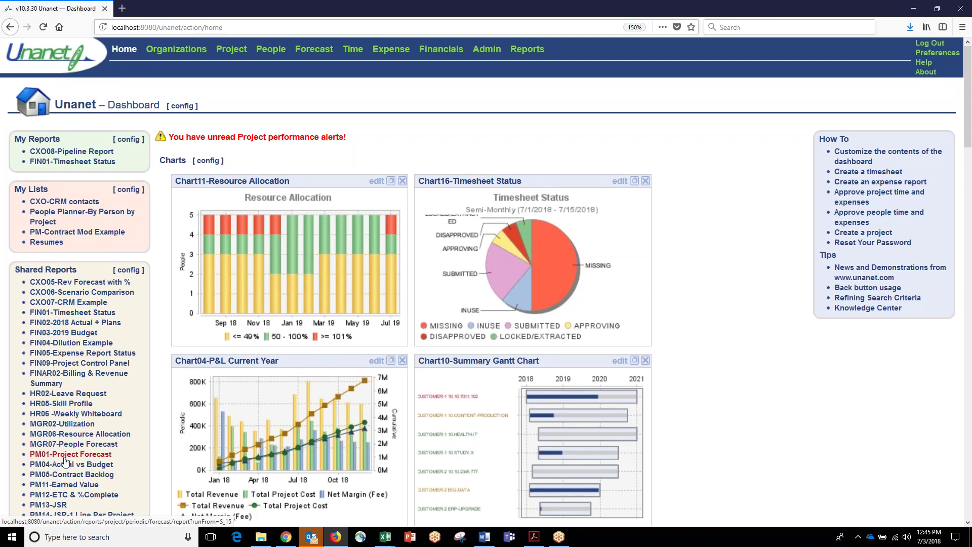
{"action": "left_click", "coordinate": [65, 456]}
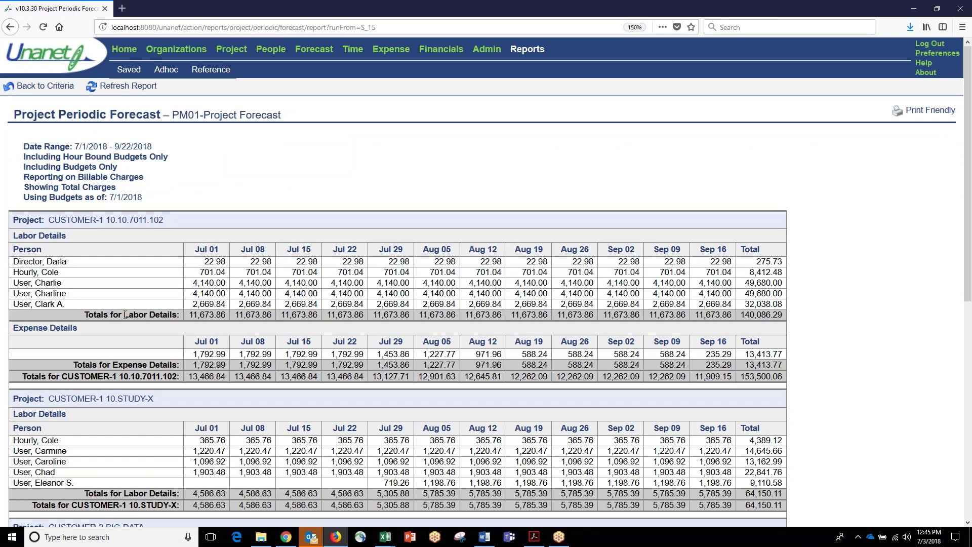
{"action": "left_click_drag", "start_coordinate": [167, 220], "coordinate": [96, 220]}
{"action": "left_click_drag", "start_coordinate": [156, 398], "coordinate": [111, 397]}
{"action": "scroll", "coordinate": [111, 397], "scroll_direction": "down", "scroll_amount": 1}
{"action": "scroll", "coordinate": [111, 397], "scroll_direction": "down", "scroll_amount": 1}
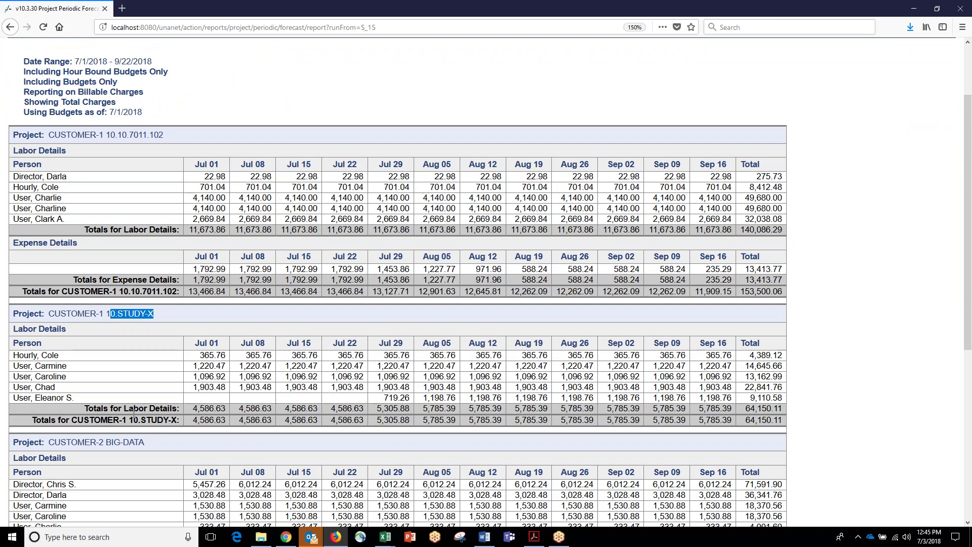
{"action": "left_click_drag", "start_coordinate": [147, 441], "coordinate": [104, 442]}
{"action": "scroll", "coordinate": [262, 342], "scroll_direction": "down", "scroll_amount": 3}
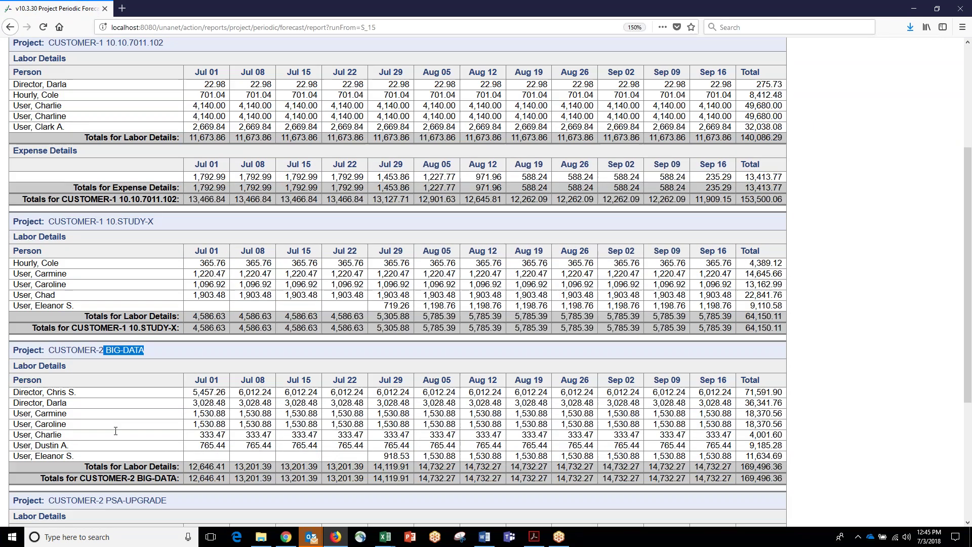
{"action": "left_click_drag", "start_coordinate": [238, 337], "coordinate": [411, 343]}
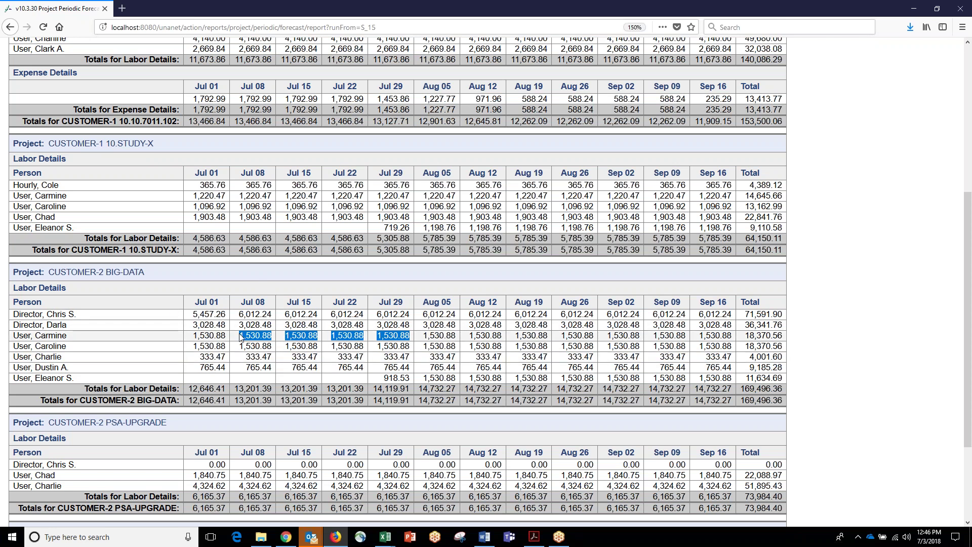
Step: Rerun the project forecast in FTE, showing labor categories instead of people for each project
{"action": "scroll", "coordinate": [241, 338], "scroll_direction": "up", "scroll_amount": 3}
{"action": "left_click", "coordinate": [64, 94]}
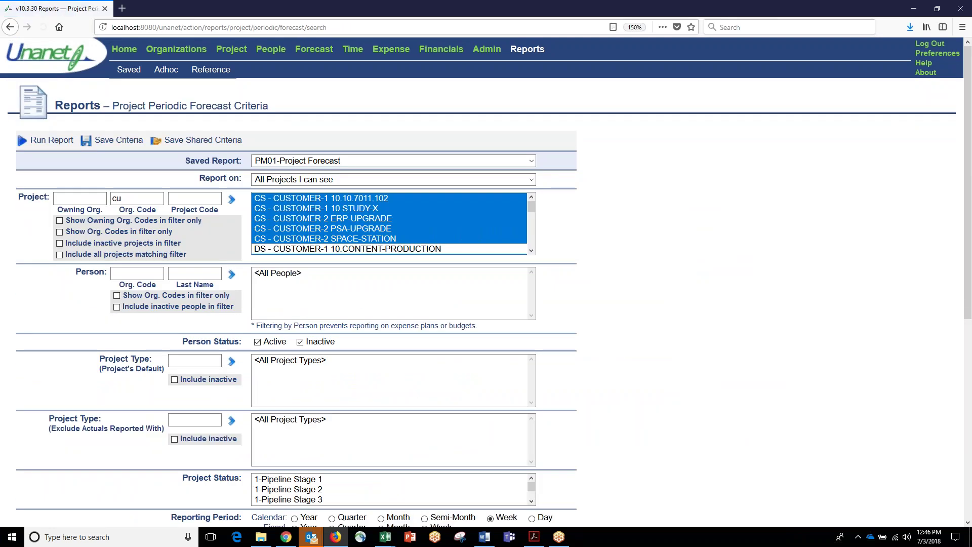
{"action": "scroll", "coordinate": [129, 356], "scroll_direction": "down", "scroll_amount": 5}
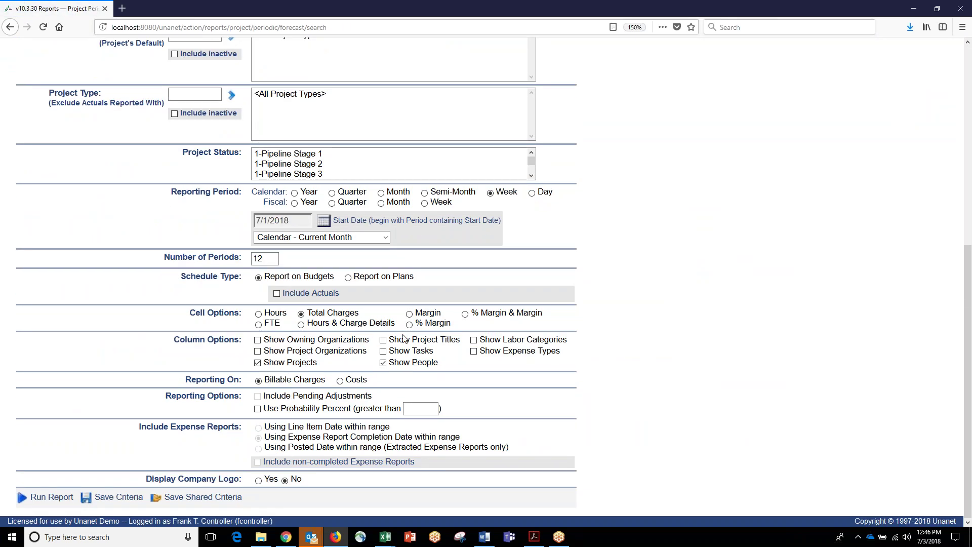
{"action": "left_click", "coordinate": [383, 363]}
{"action": "left_click", "coordinate": [474, 340]}
{"action": "left_click", "coordinate": [259, 325]}
{"action": "double_click", "coordinate": [276, 325]}
{"action": "left_click", "coordinate": [58, 498]}
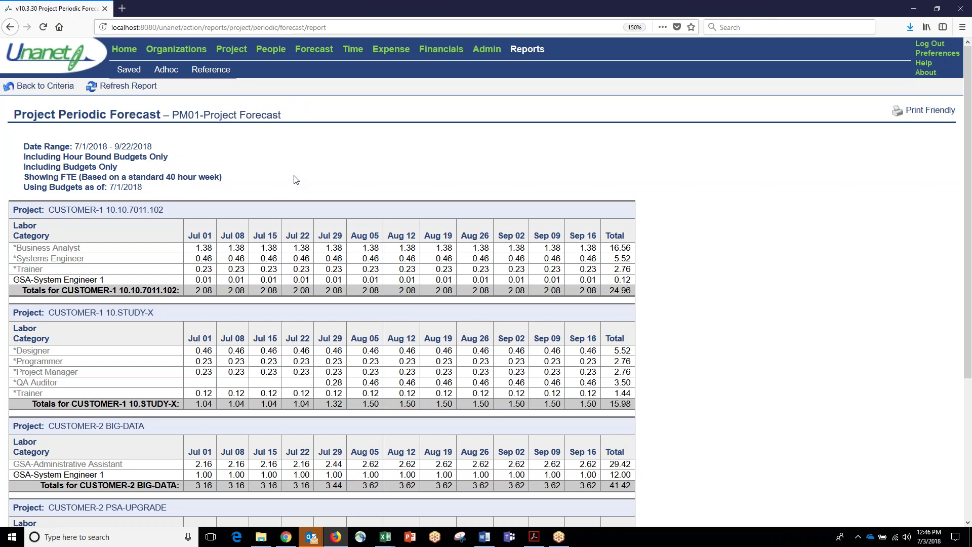
Step: Open the saved People Planner-By Person by Project list from the Forecast dashboard and examine the people's monthly bookings per project
{"action": "left_click", "coordinate": [313, 50]}
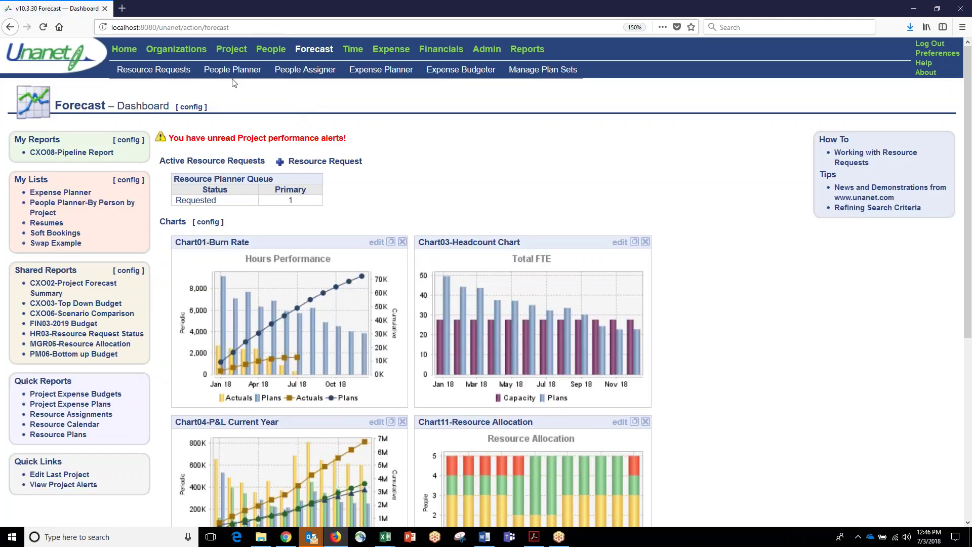
{"action": "left_click", "coordinate": [71, 204]}
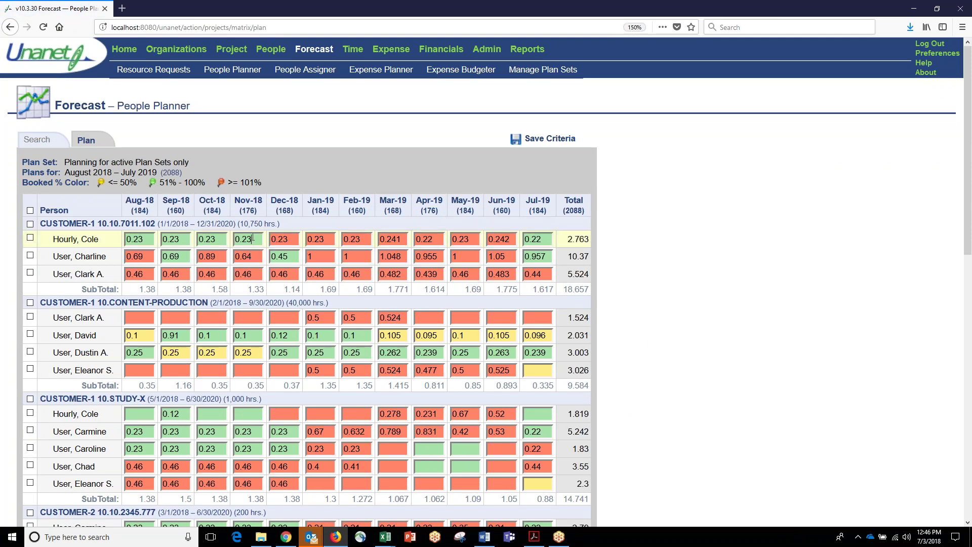
{"action": "left_click", "coordinate": [252, 255]}
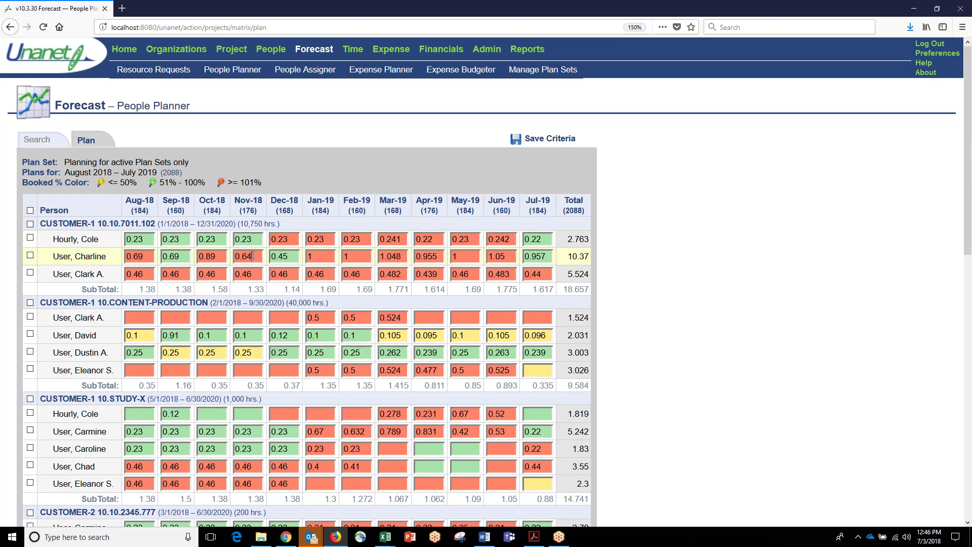
{"action": "left_click", "coordinate": [253, 273]}
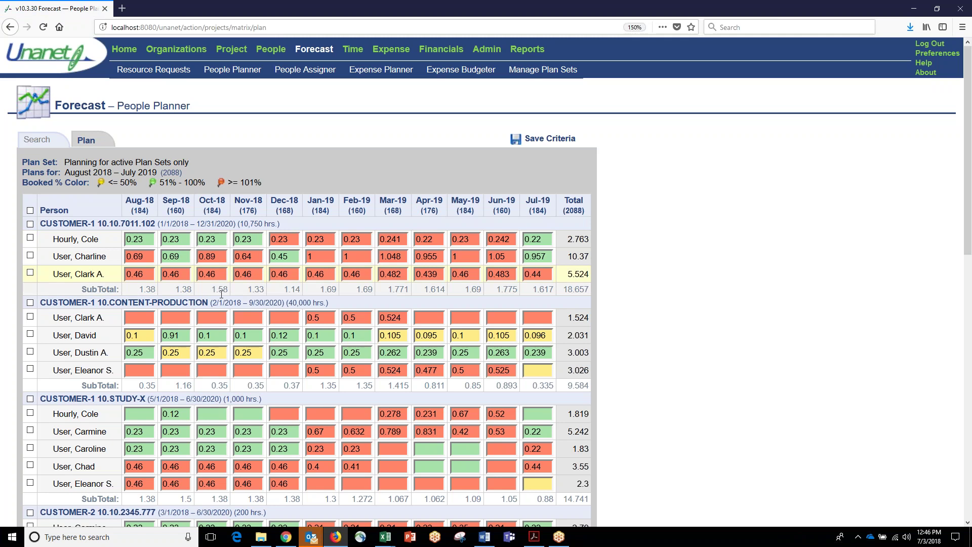
{"action": "left_click", "coordinate": [213, 321]}
{"action": "left_click", "coordinate": [216, 334]}
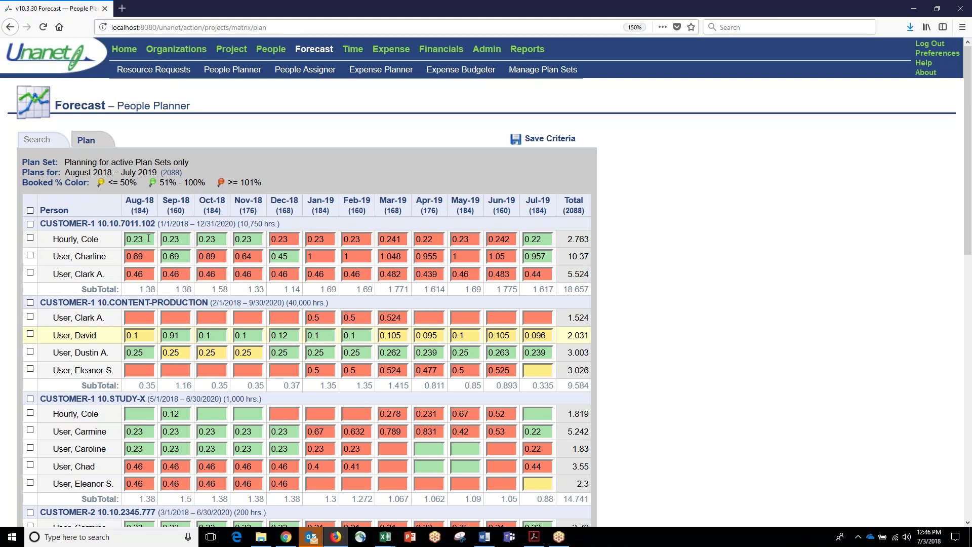
Step: Switch the planner's view to People for many projects budgeted in Hours and display the plan grouped by person
{"action": "left_click", "coordinate": [45, 144]}
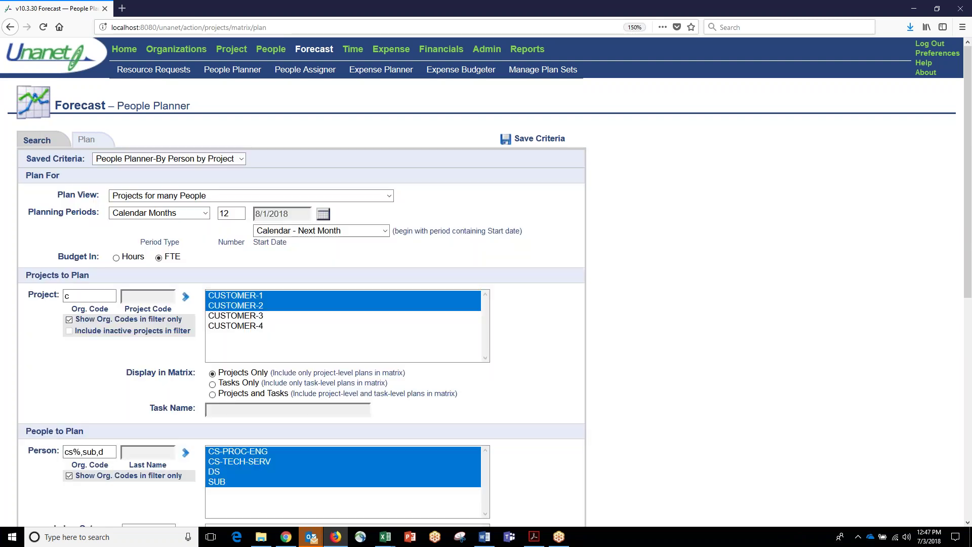
{"action": "left_click", "coordinate": [139, 197]}
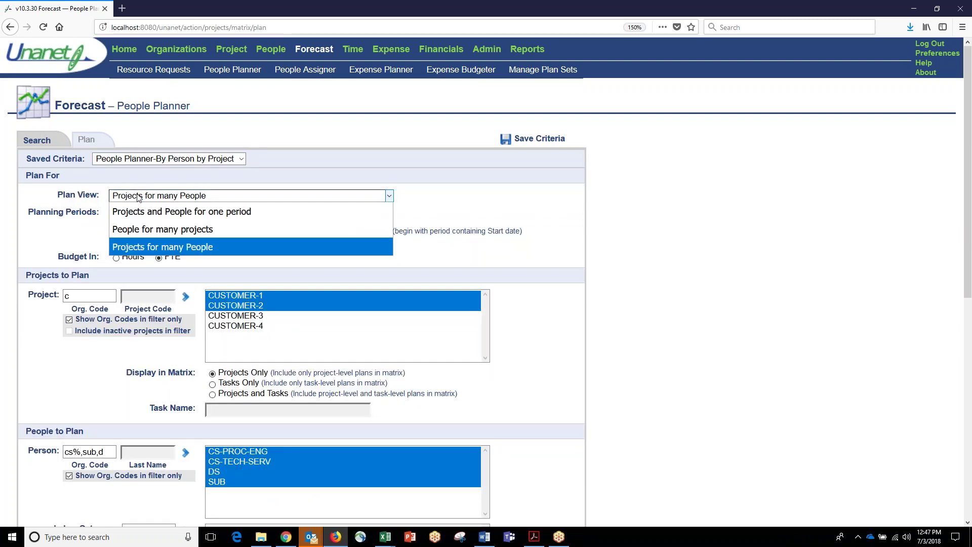
{"action": "left_click", "coordinate": [135, 229]}
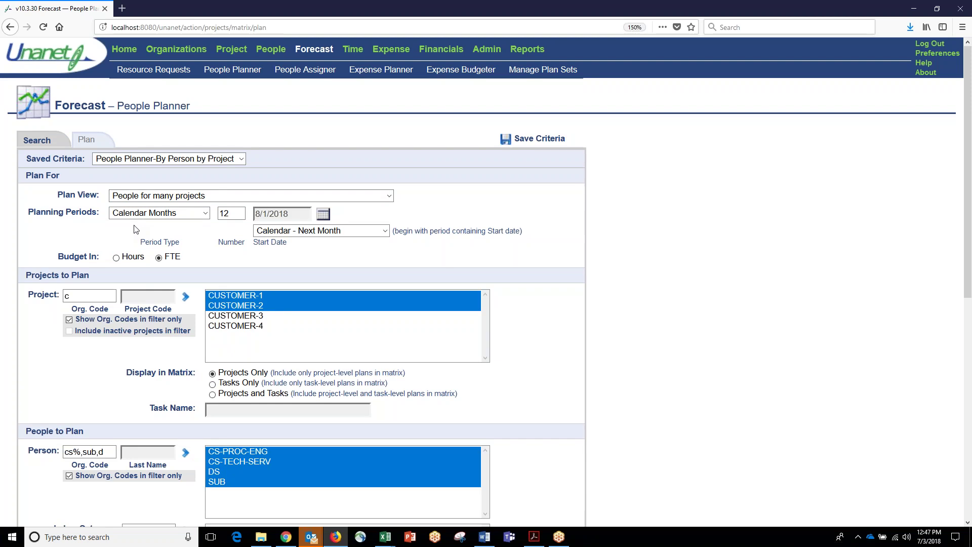
{"action": "left_click", "coordinate": [116, 257]}
{"action": "left_click_drag", "start_coordinate": [128, 257], "coordinate": [135, 257]}
{"action": "left_click", "coordinate": [86, 140]}
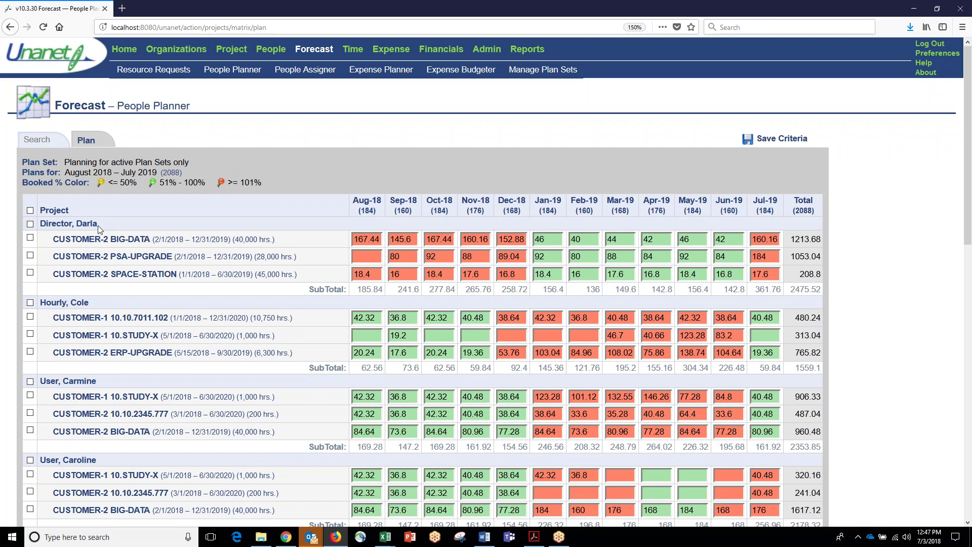
{"action": "left_click_drag", "start_coordinate": [57, 219], "coordinate": [39, 224]}
Step: Return to the planner's search criteria and review the period types, the number of periods and the budget unit
{"action": "left_click", "coordinate": [44, 146]}
{"action": "left_click", "coordinate": [168, 213]}
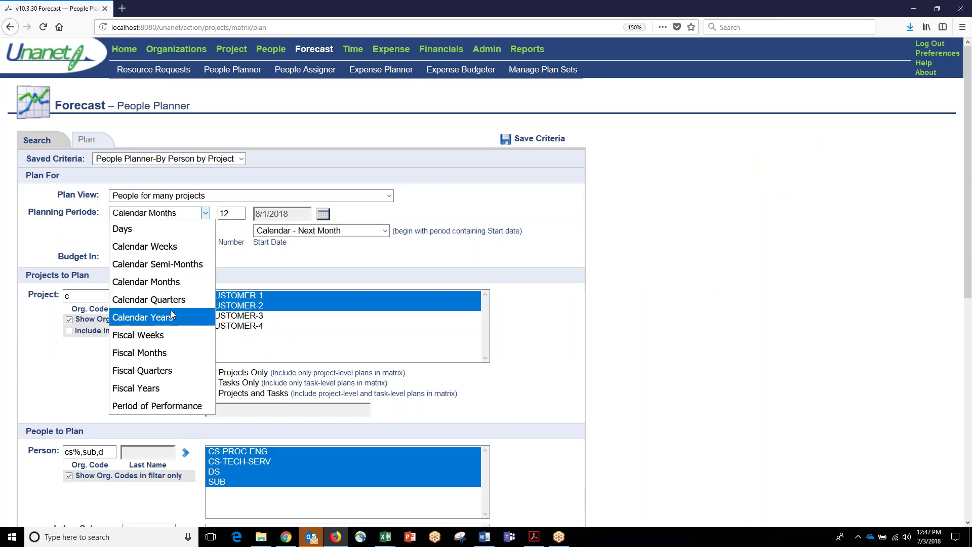
{"action": "left_click", "coordinate": [231, 214]}
{"action": "left_click_drag", "start_coordinate": [231, 213], "coordinate": [222, 213]}
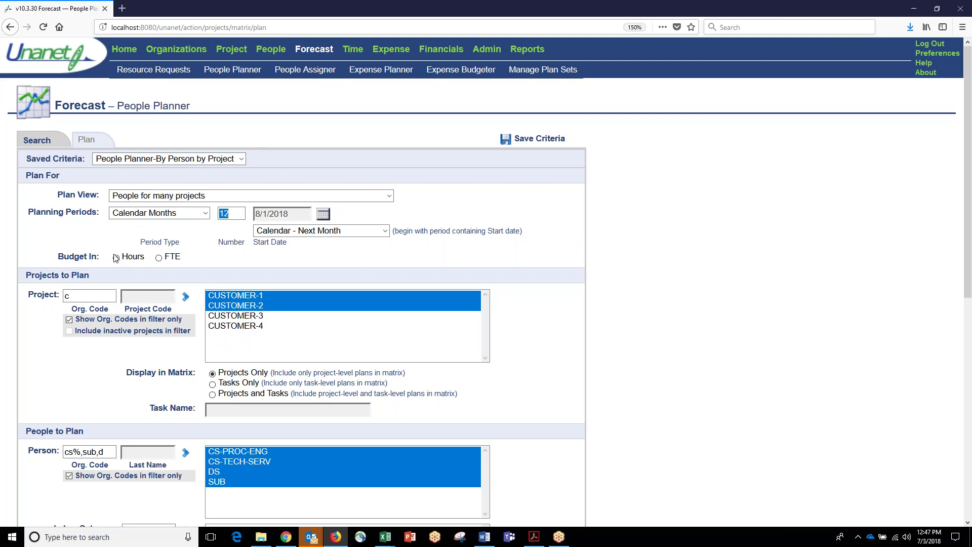
{"action": "left_click_drag", "start_coordinate": [122, 256], "coordinate": [142, 256]}
Step: List individual people instead of organizations for the cs%,sub,d filter under People to Plan and select four of them
{"action": "scroll", "coordinate": [59, 303], "scroll_direction": "down", "scroll_amount": 5}
{"action": "left_click_drag", "start_coordinate": [85, 179], "coordinate": [26, 175]}
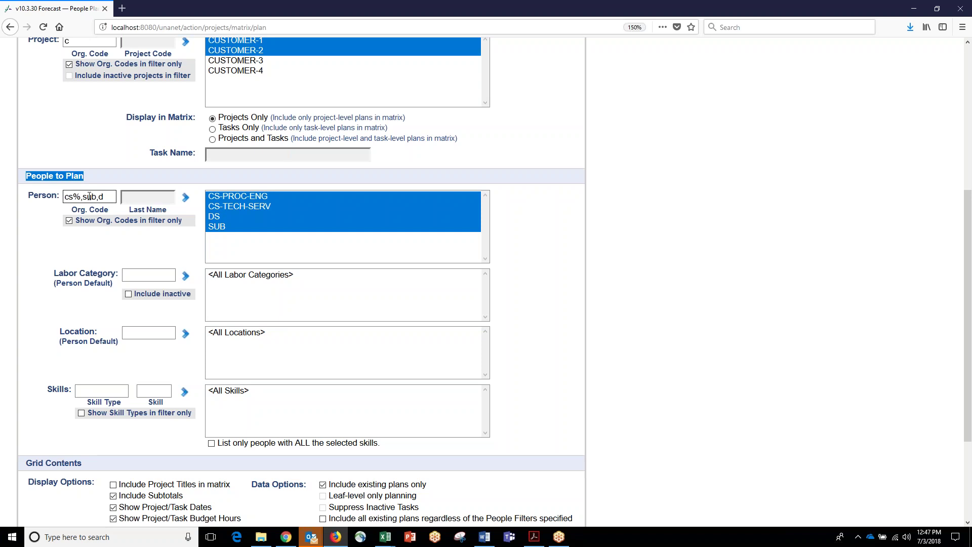
{"action": "left_click", "coordinate": [69, 220]}
{"action": "left_click", "coordinate": [185, 198]}
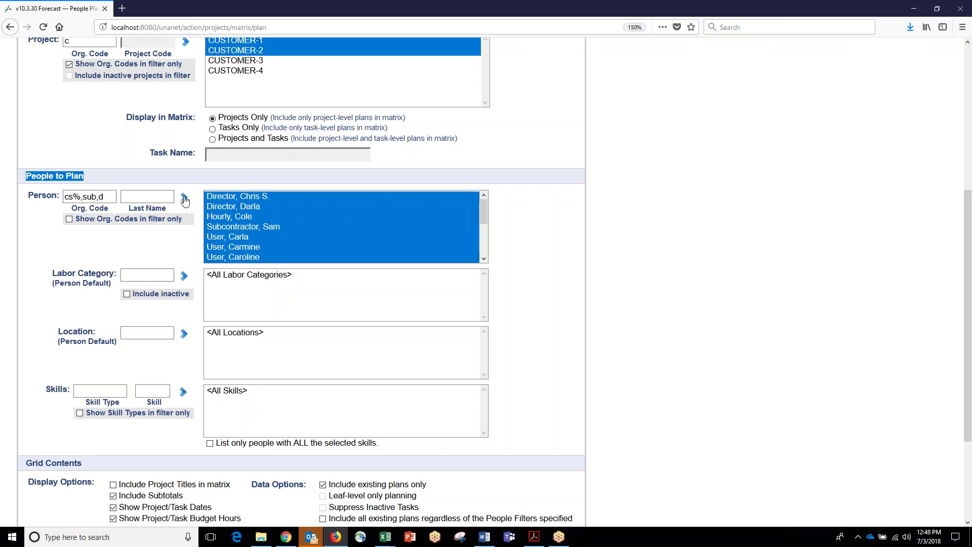
{"action": "left_click", "coordinate": [248, 197]}
{"action": "left_click", "coordinate": [254, 226], "text": "ctrl"}
{"action": "left_click", "coordinate": [249, 247], "text": "ctrl"}
{"action": "left_click", "coordinate": [246, 257], "text": "ctrl"}
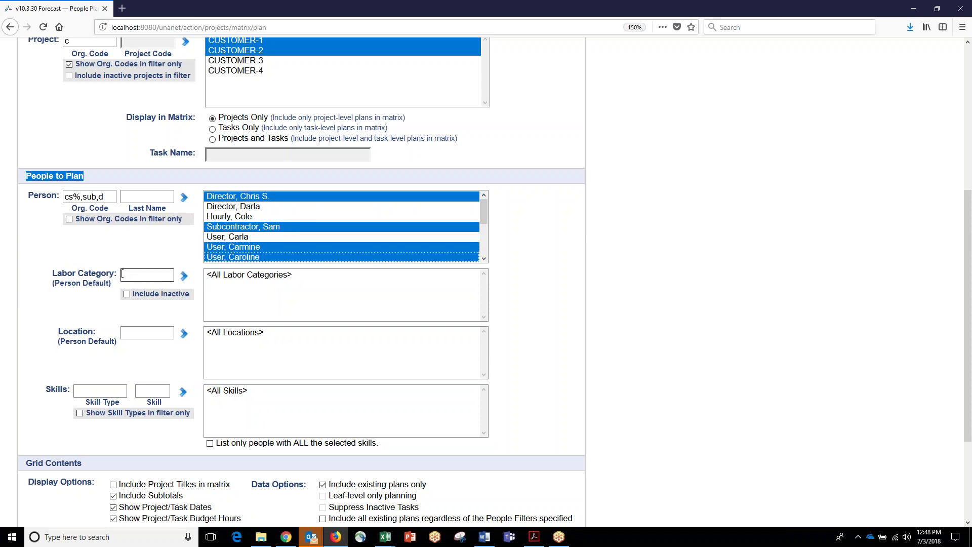
Step: Review the Labor Category, Location and Skills filters and the Color by Booked Percentage settings
{"action": "left_click_drag", "start_coordinate": [116, 273], "coordinate": [58, 272]}
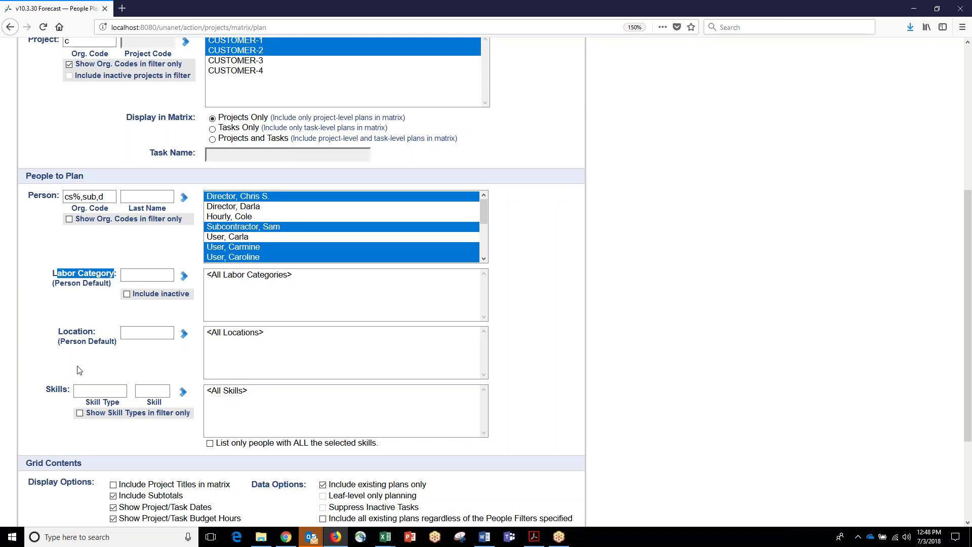
{"action": "scroll", "coordinate": [79, 370], "scroll_direction": "down", "scroll_amount": 3}
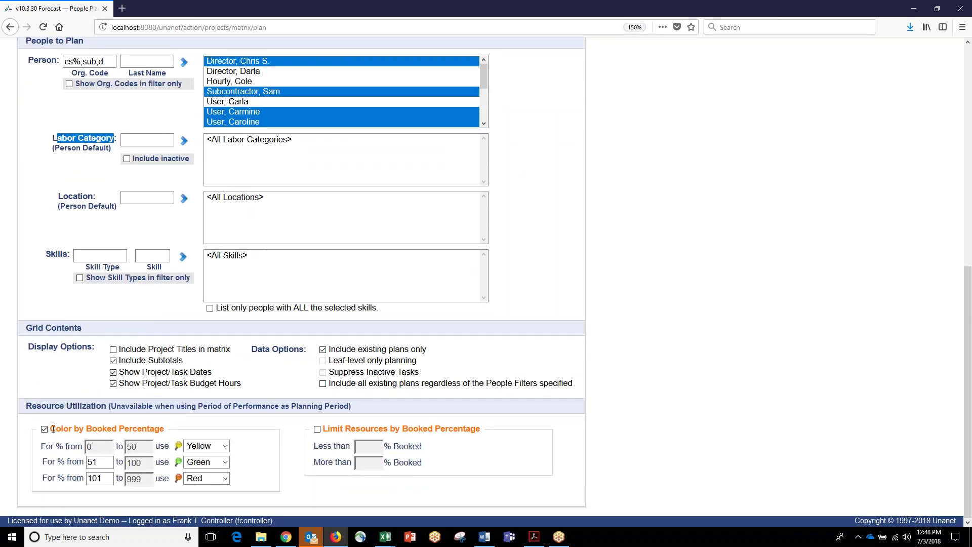
{"action": "left_click_drag", "start_coordinate": [50, 430], "coordinate": [164, 430]}
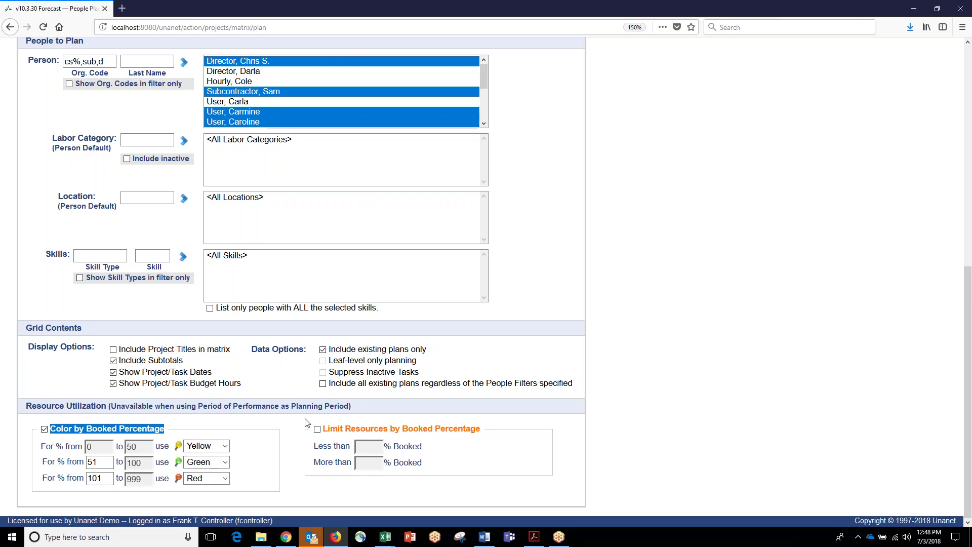
Step: Try limiting the resources by booked percentage to less than 1%, then clear the limit
{"action": "left_click", "coordinate": [317, 429]}
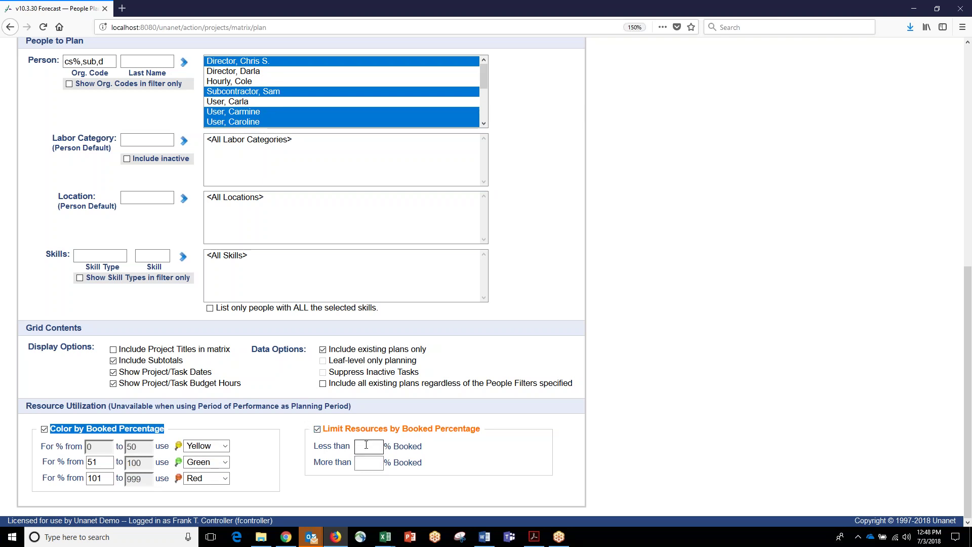
{"action": "left_click", "coordinate": [366, 445]}
{"action": "type", "text": "1"}
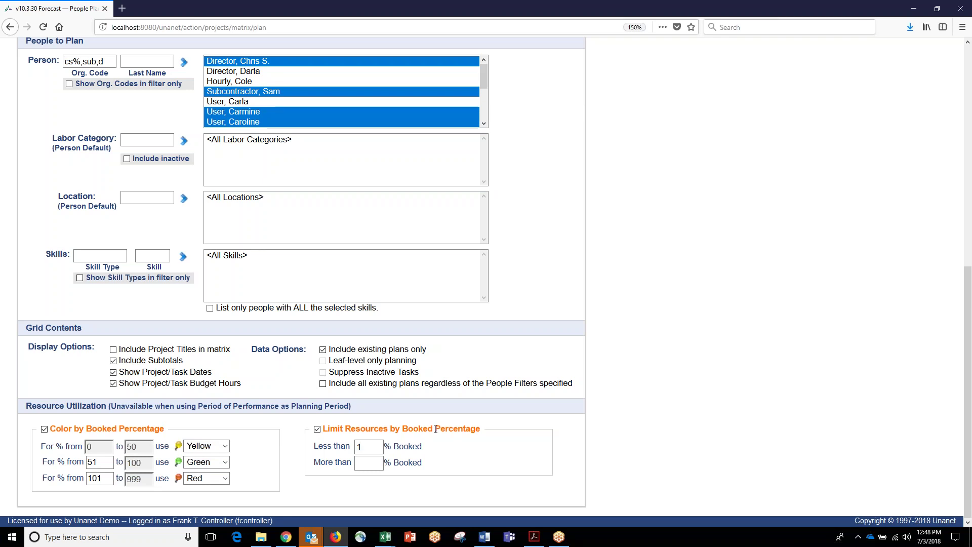
{"action": "left_click_drag", "start_coordinate": [366, 450], "coordinate": [357, 450]}
{"action": "key", "text": "BackSpace"}
{"action": "left_click", "coordinate": [317, 430]}
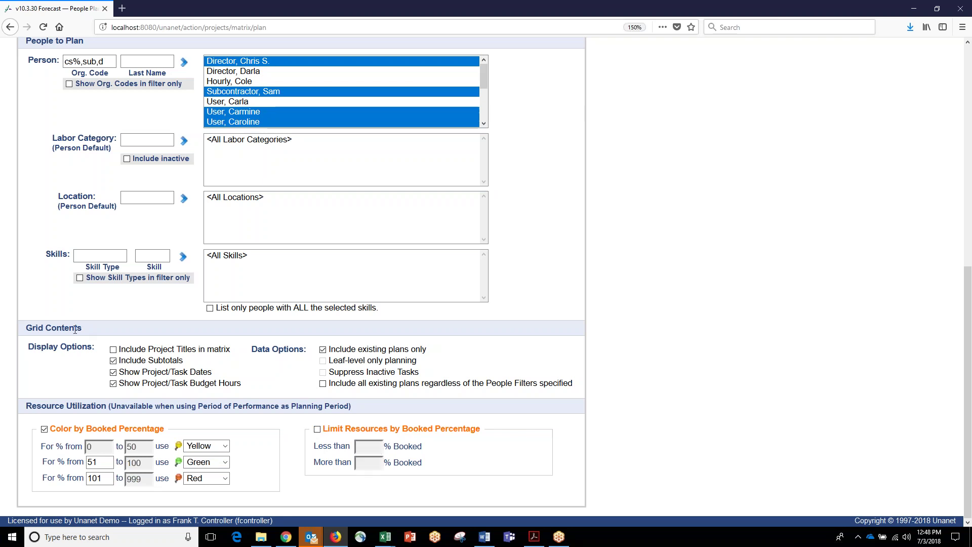
Step: Review the naming, dashboard and My Lists options for saving the planner criteria without saving them
{"action": "scroll", "coordinate": [101, 255], "scroll_direction": "up", "scroll_amount": 7}
{"action": "scroll", "coordinate": [110, 243], "scroll_direction": "up", "scroll_amount": 1}
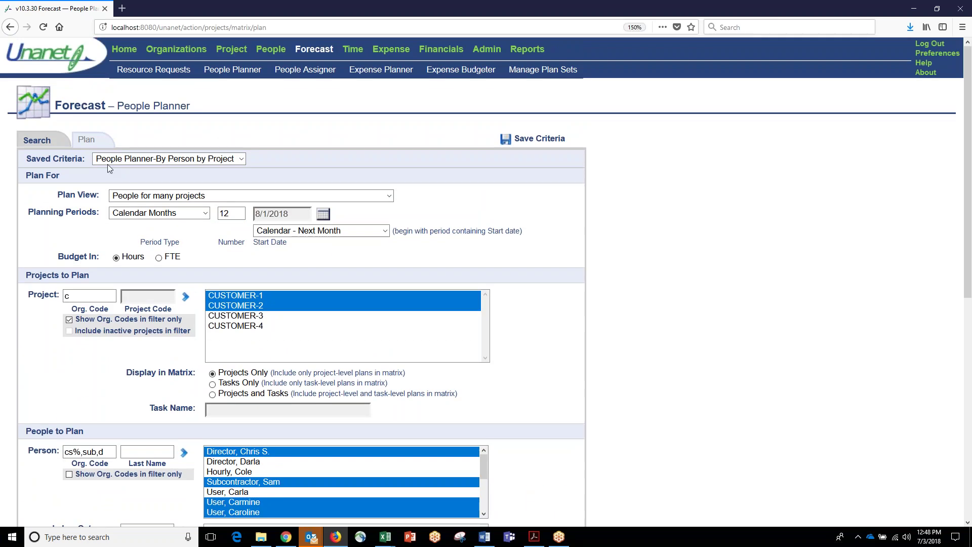
{"action": "left_click", "coordinate": [539, 140]}
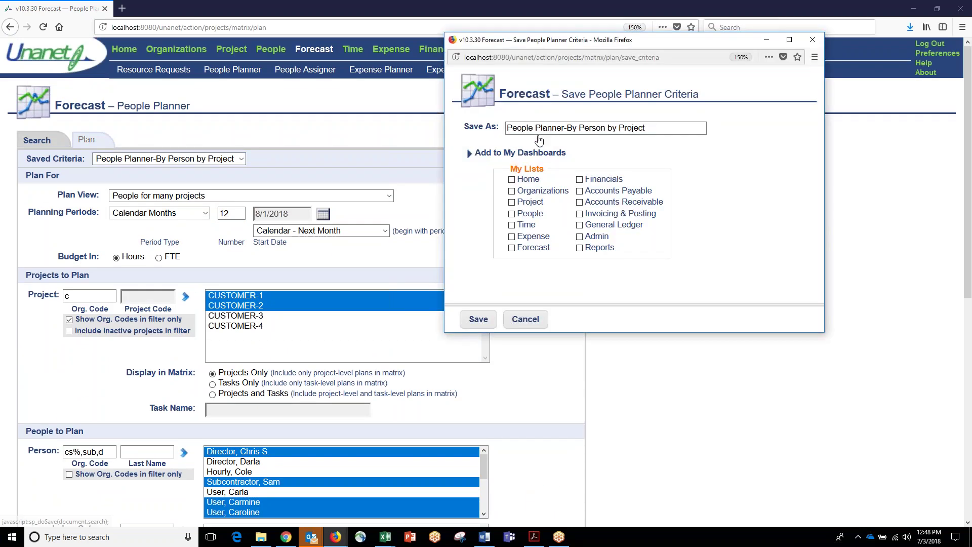
{"action": "left_click_drag", "start_coordinate": [663, 133], "coordinate": [486, 134]}
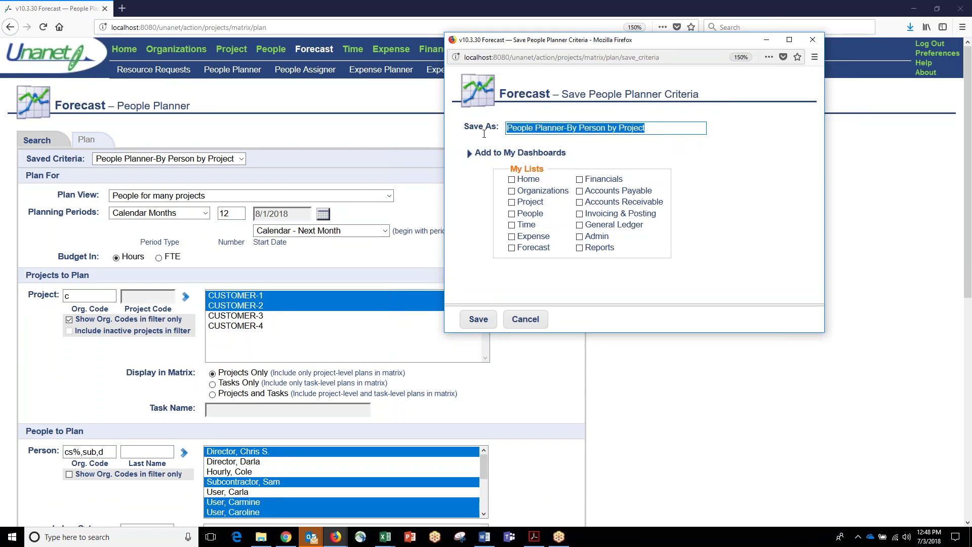
{"action": "left_click", "coordinate": [525, 318]}
Step: View the saved People Planner-By Person by Project list, and open the Swap Example list from the Forecast dashboard
{"action": "left_click", "coordinate": [326, 49]}
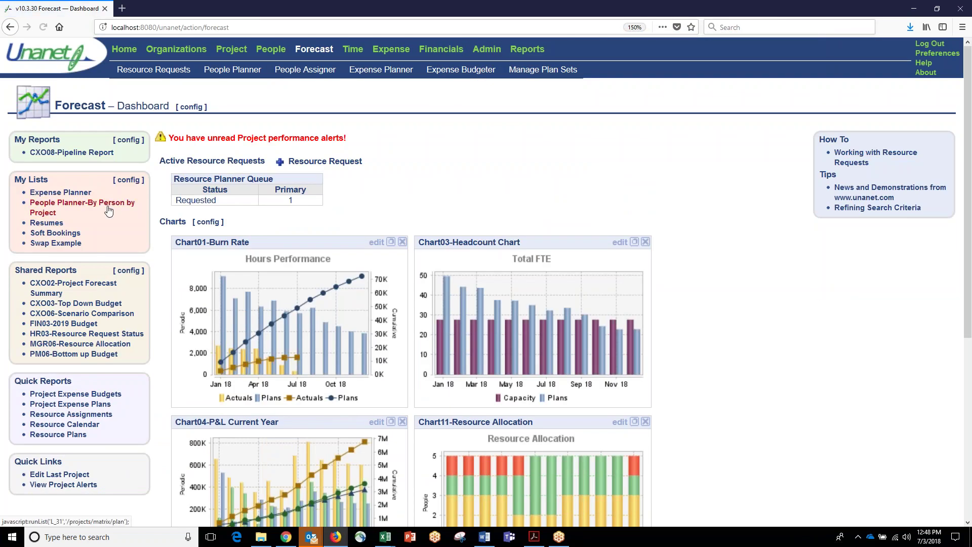
{"action": "left_click", "coordinate": [87, 207]}
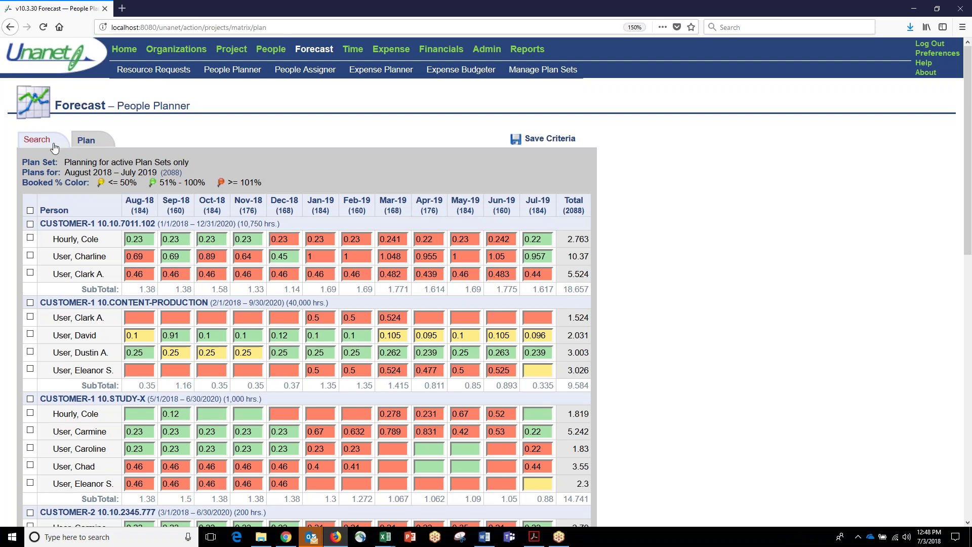
{"action": "left_click", "coordinate": [309, 51]}
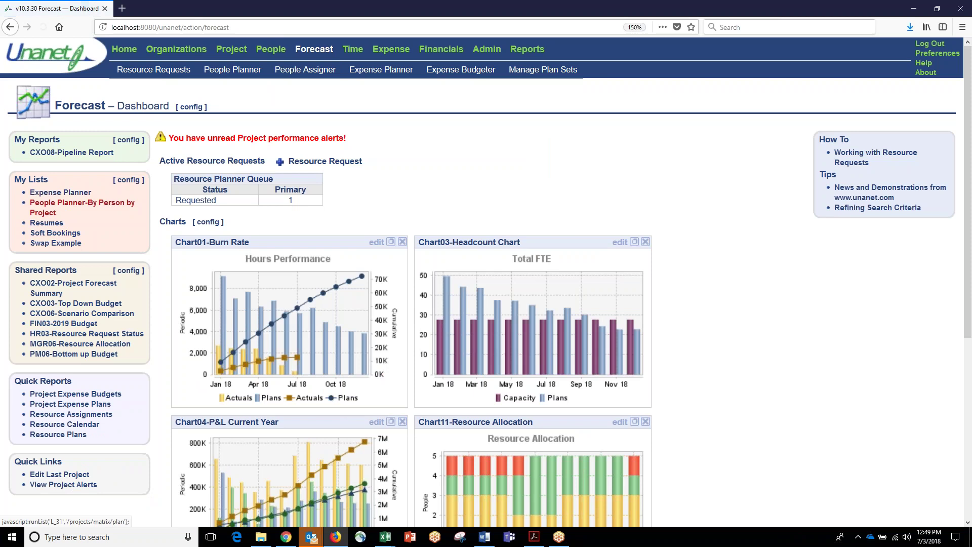
{"action": "left_click", "coordinate": [56, 245]}
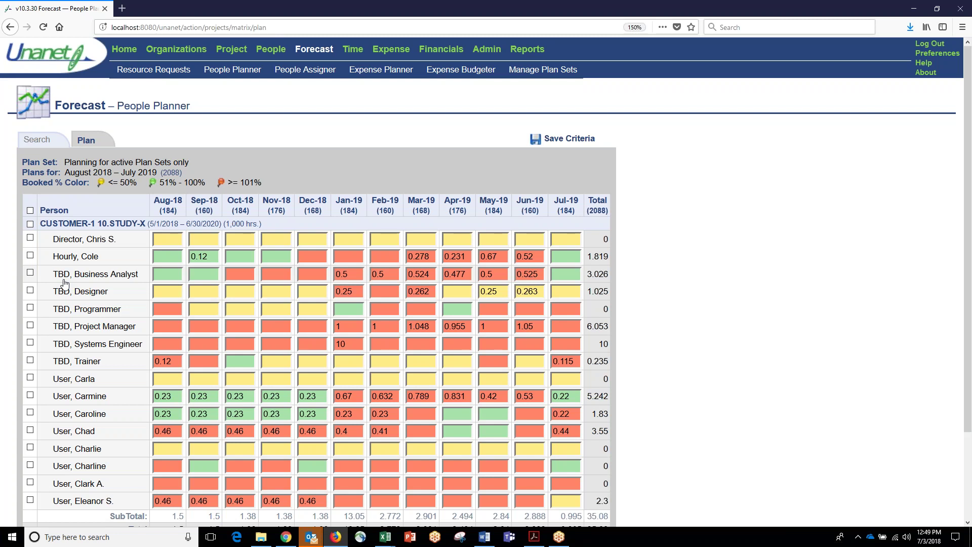
{"action": "scroll", "coordinate": [65, 283], "scroll_direction": "down", "scroll_amount": 3}
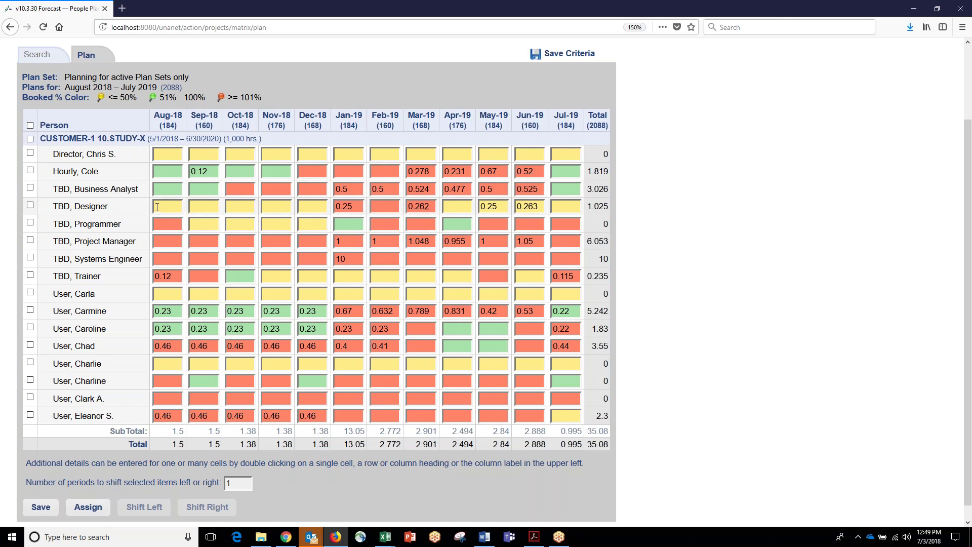
Step: Reassign all TBD, Business Analyst plans on CUSTOMER-1 10.STUDY-X to a named employee in the grid
{"action": "double_click", "coordinate": [97, 194]}
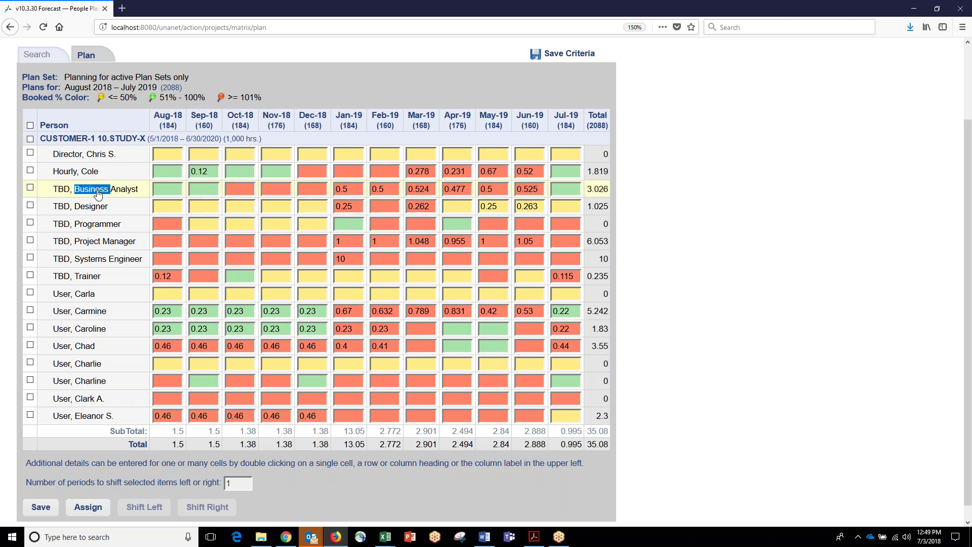
{"action": "left_click", "coordinate": [420, 160]}
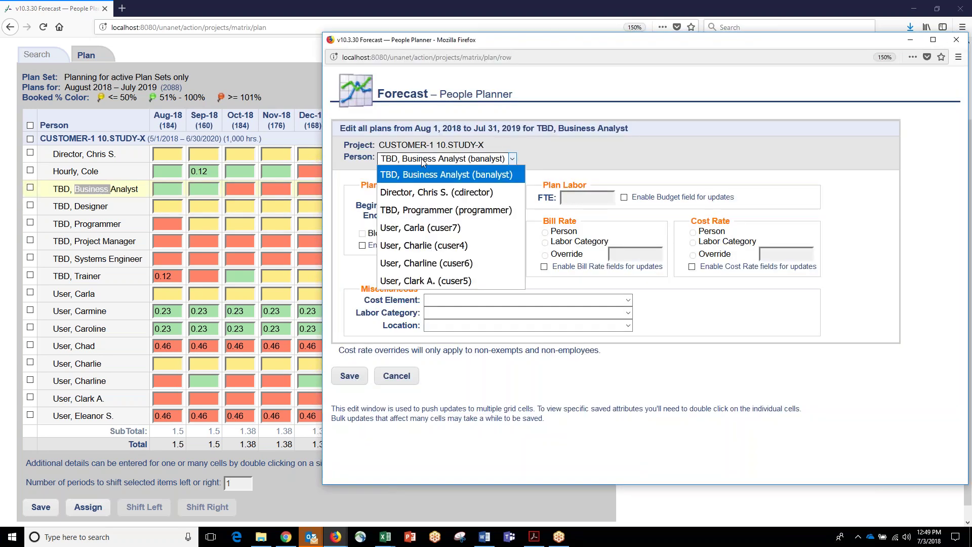
{"action": "left_click", "coordinate": [429, 262]}
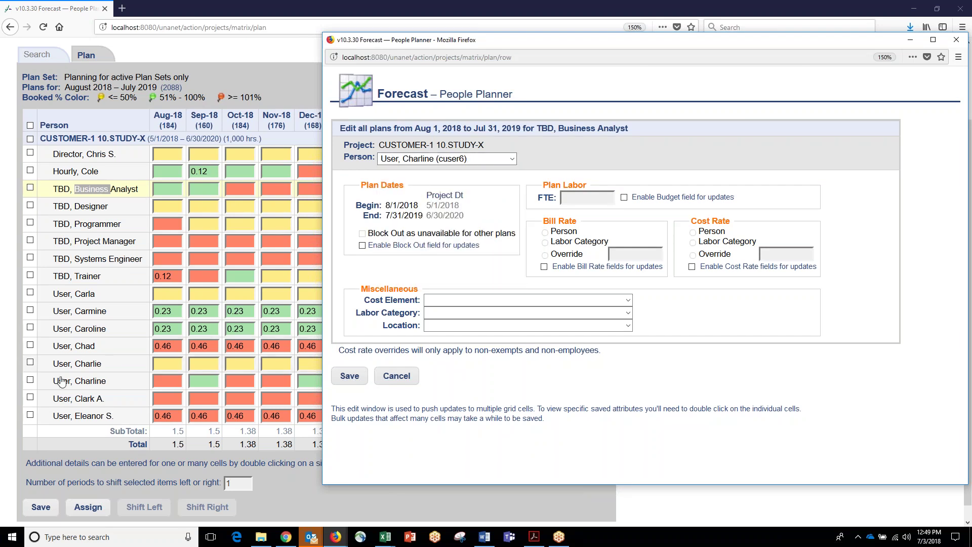
{"action": "left_click", "coordinate": [349, 376]}
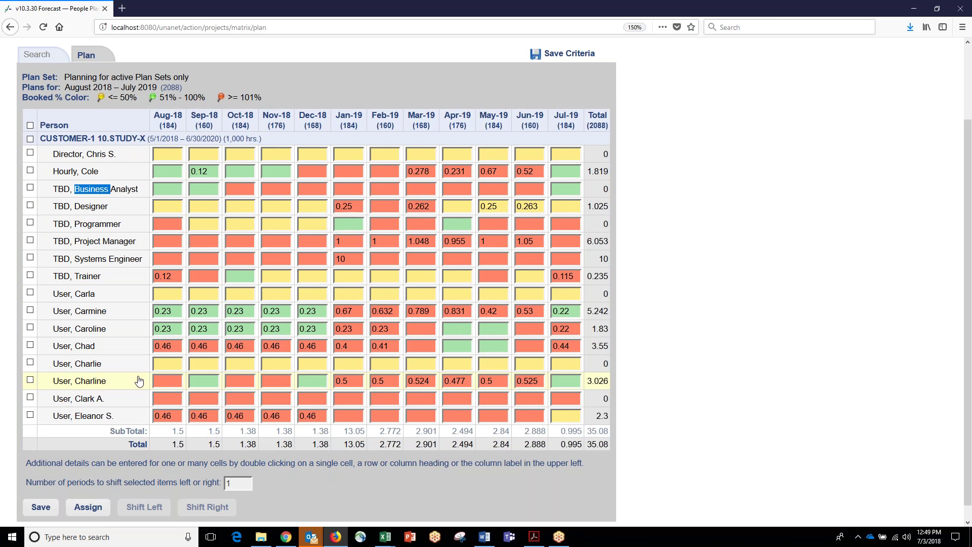
Step: Shift the plans of the newly assigned employee and TBD, Project Manager four periods left and back four periods right
{"action": "left_click", "coordinate": [30, 382]}
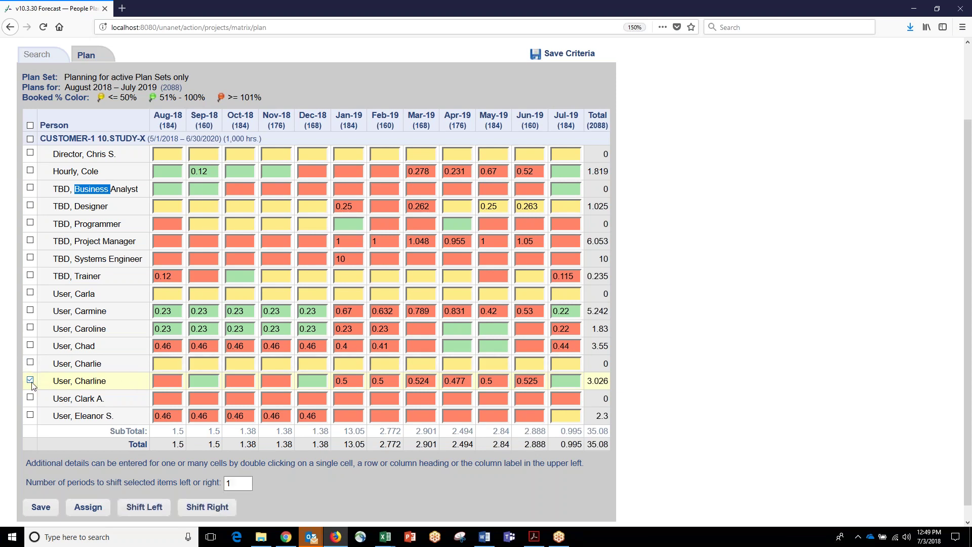
{"action": "left_click", "coordinate": [31, 240]}
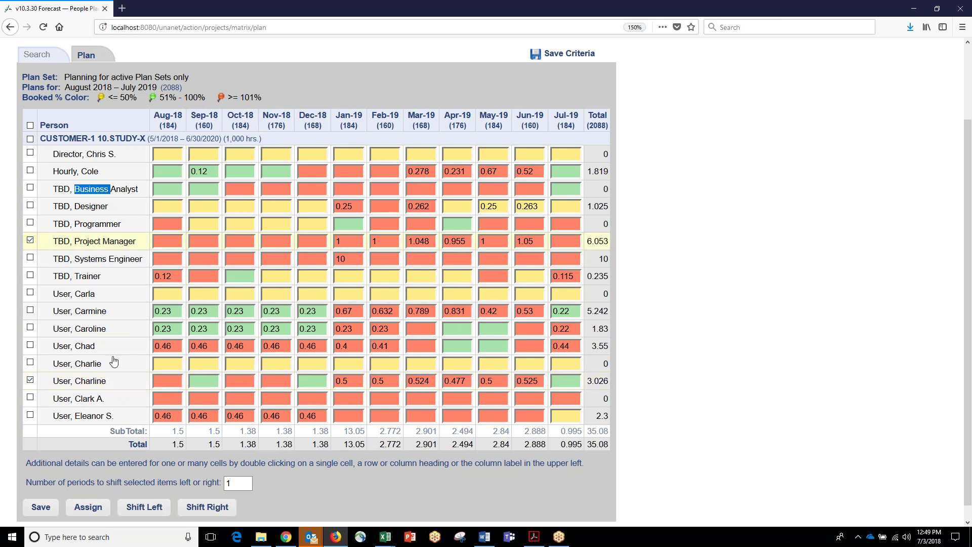
{"action": "left_click", "coordinate": [156, 506]}
{"action": "left_click", "coordinate": [158, 506]}
{"action": "left_click", "coordinate": [161, 506]}
{"action": "left_click", "coordinate": [165, 508]}
{"action": "left_click", "coordinate": [195, 507]}
{"action": "left_click", "coordinate": [195, 506]}
{"action": "left_click", "coordinate": [195, 506]}
{"action": "left_click", "coordinate": [195, 506]}
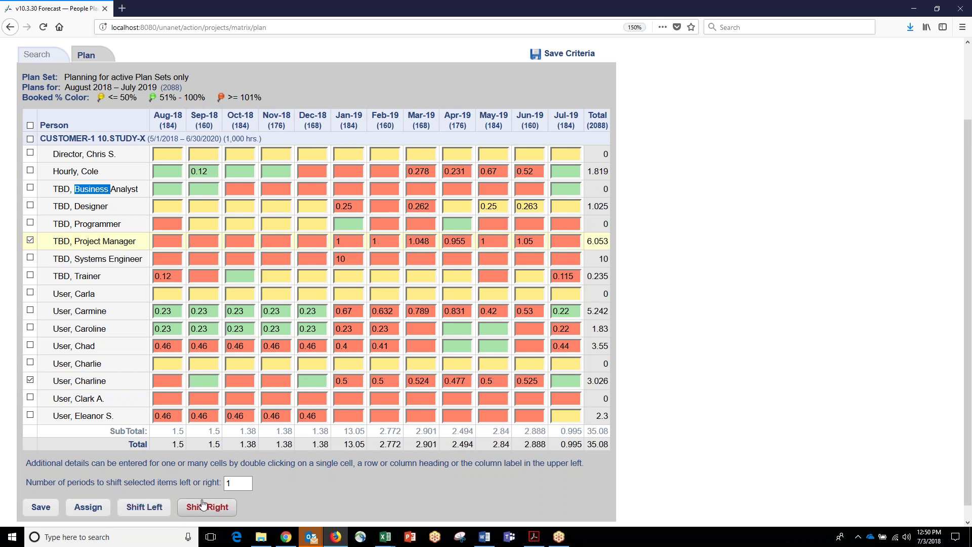
Step: Set the FTE to 1 for all TBD, Project Manager plans from Aug 2018 to Jul 2019
{"action": "double_click", "coordinate": [104, 246]}
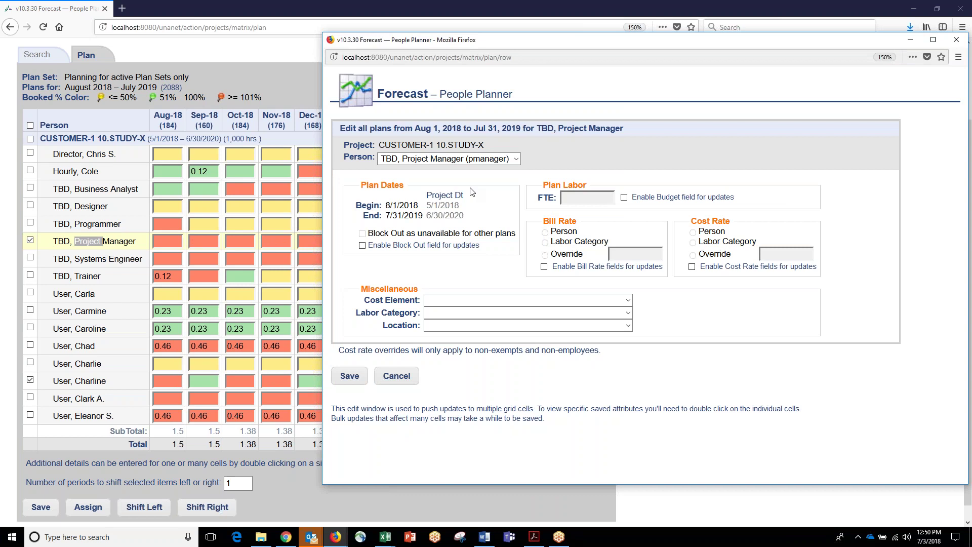
{"action": "left_click", "coordinate": [623, 197]}
{"action": "left_click", "coordinate": [593, 199]}
{"action": "type", "text": "1"}
{"action": "left_click", "coordinate": [350, 376]}
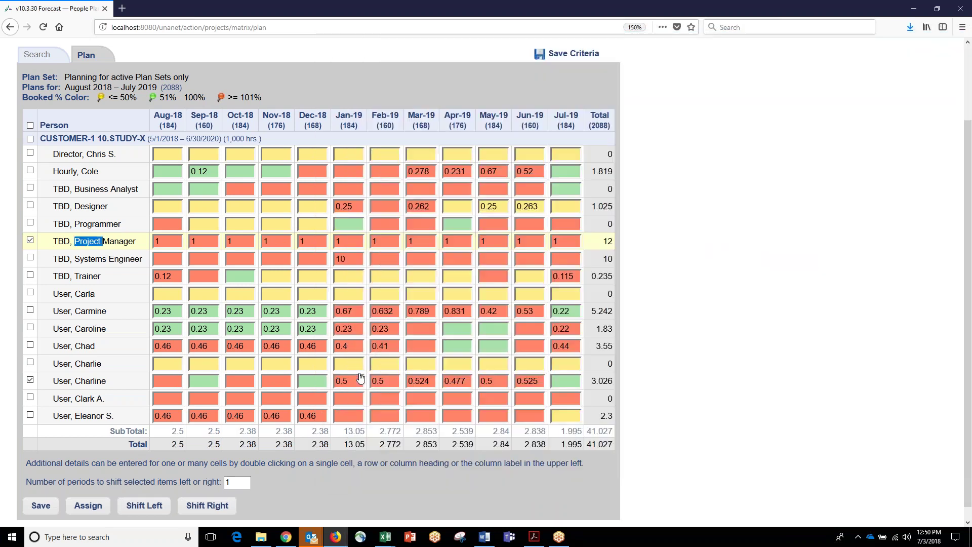
Step: Set the FTE to .5 for everyone's plans in the Jan-19 period
{"action": "double_click", "coordinate": [348, 121]}
{"action": "left_click", "coordinate": [544, 176]}
{"action": "left_click", "coordinate": [576, 164]}
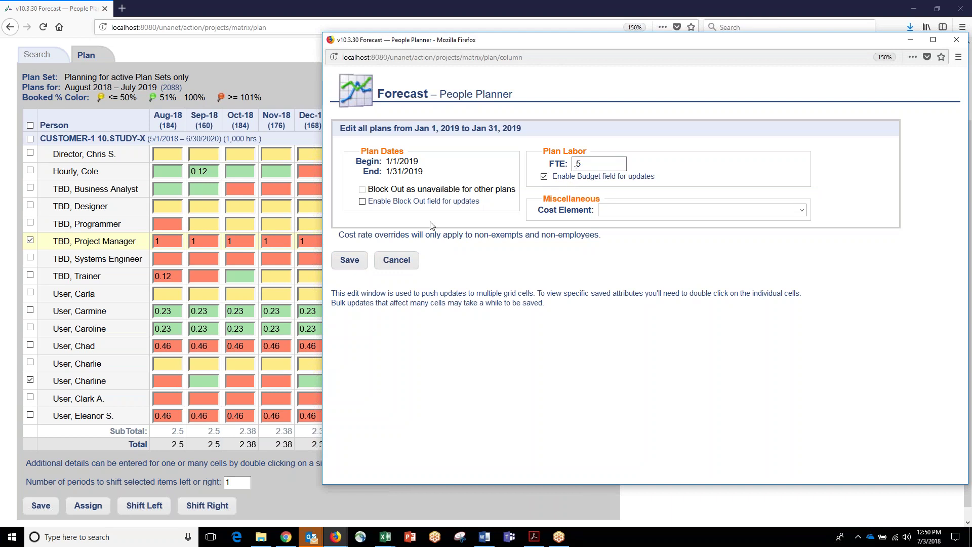
{"action": "left_click", "coordinate": [349, 260]}
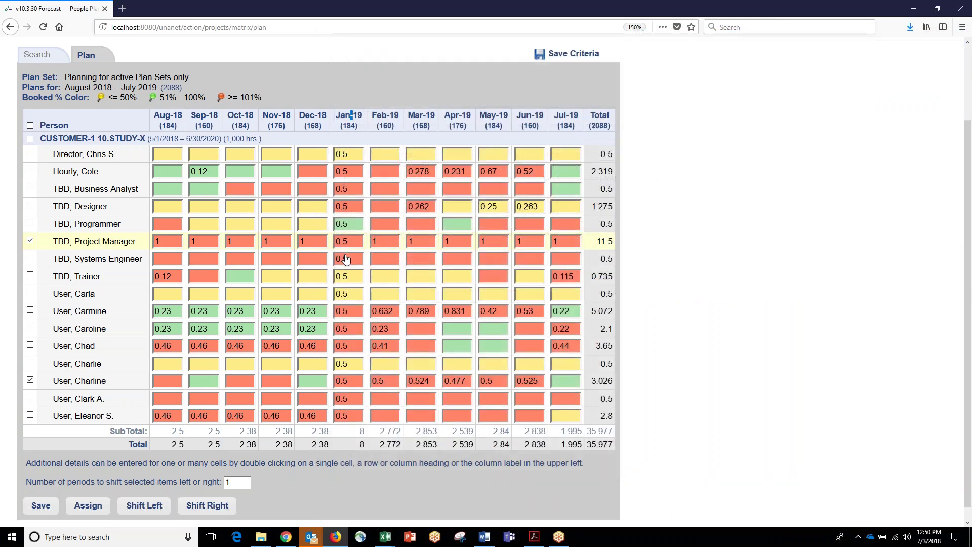
Step: Set the FTE to .75 for every person and period in the whole planning grid
{"action": "double_click", "coordinate": [55, 126]}
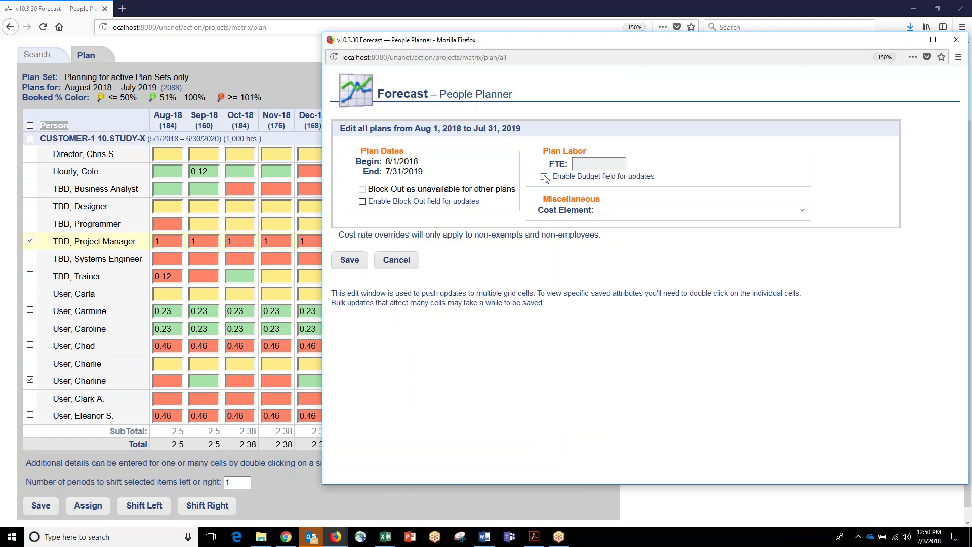
{"action": "left_click", "coordinate": [544, 176]}
{"action": "left_click", "coordinate": [604, 161]}
{"action": "type", "text": ".75"}
{"action": "left_click", "coordinate": [349, 260]}
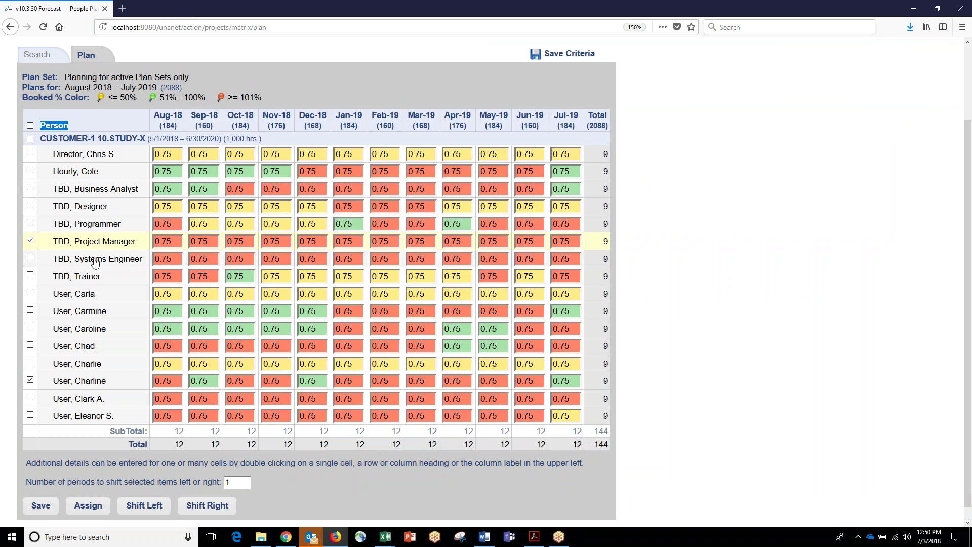
Step: Return to the Forecast dashboard and discard the unsaved planner changes
{"action": "scroll", "coordinate": [95, 263], "scroll_direction": "up", "scroll_amount": 3}
{"action": "left_click", "coordinate": [329, 50]}
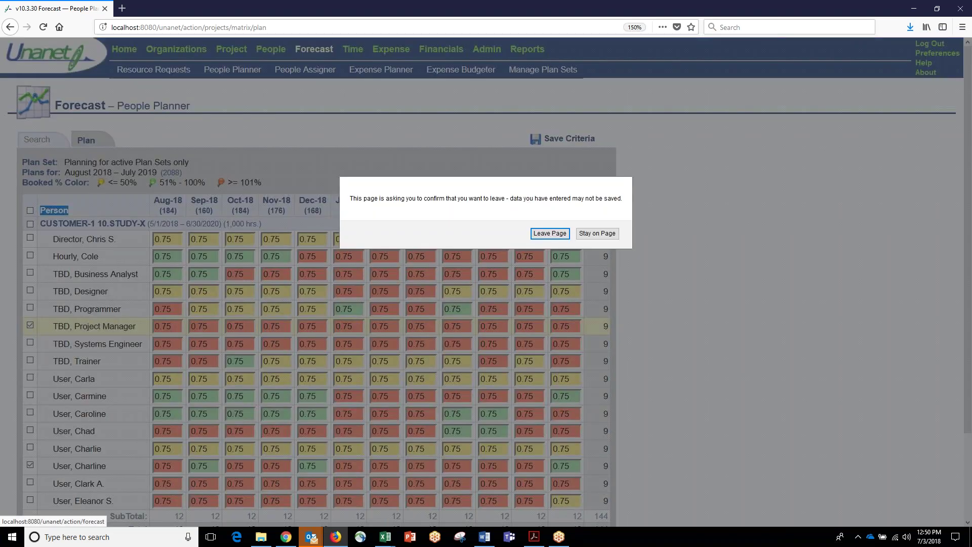
{"action": "left_click", "coordinate": [548, 234]}
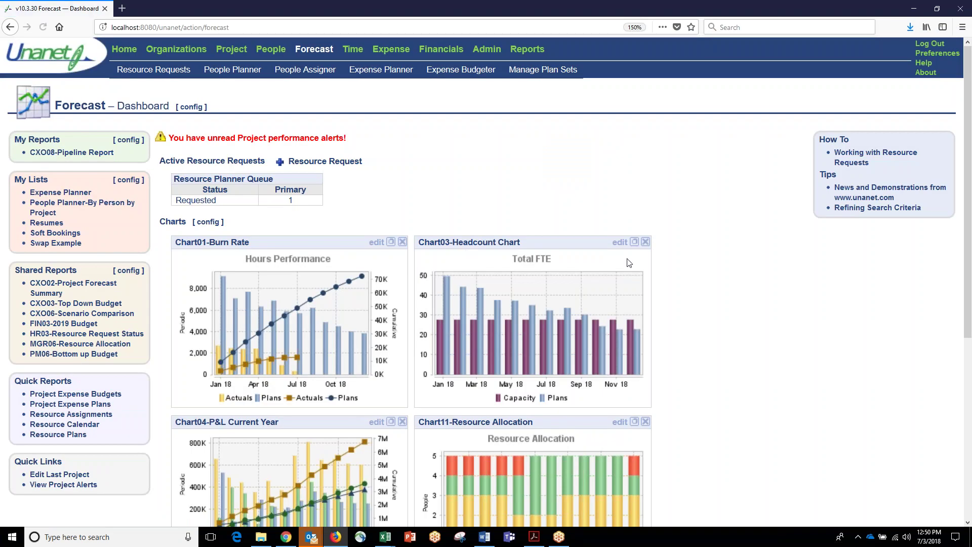
Step: Open Chart03-Headcount Chart at full size and examine monthly capacity against planned FTE
{"action": "left_click", "coordinate": [634, 242]}
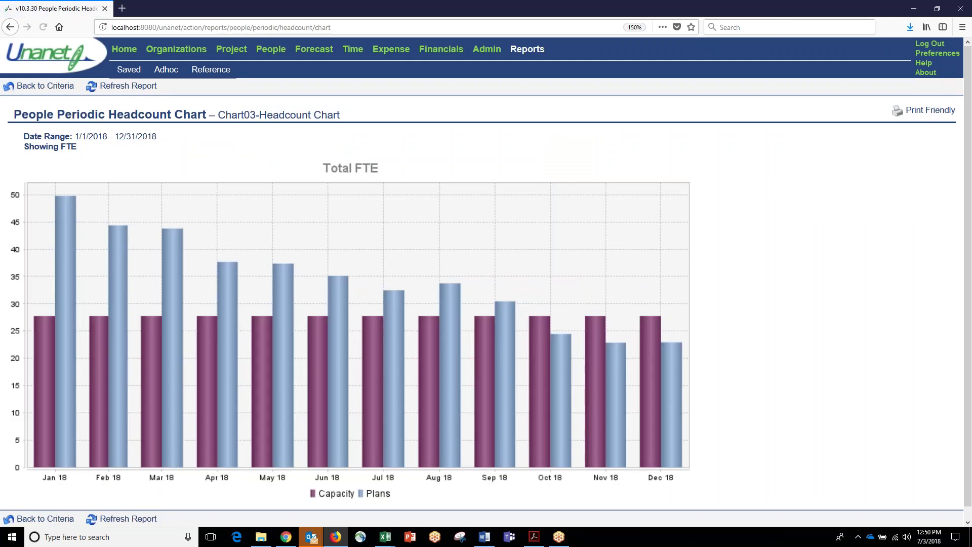
{"action": "mouse_move", "coordinate": [43, 355]}
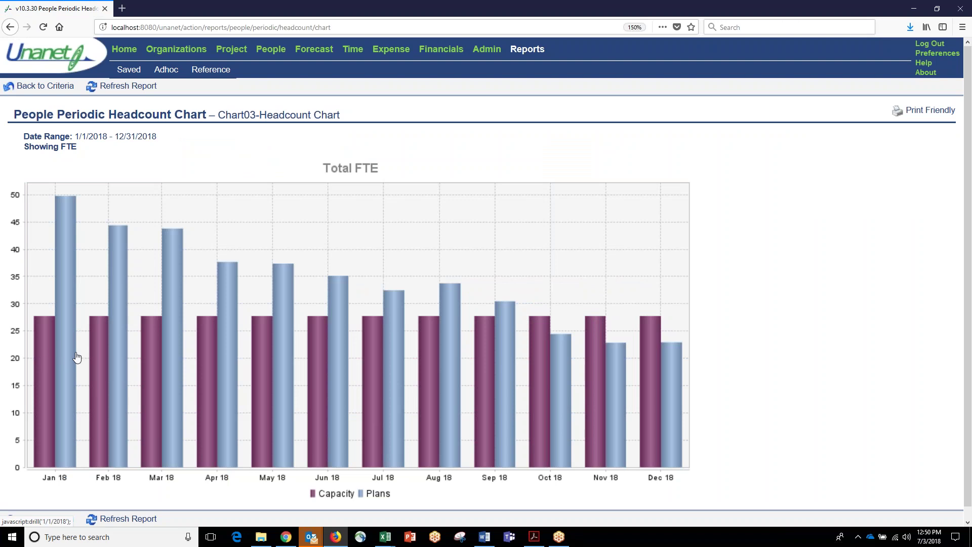
{"action": "mouse_move", "coordinate": [77, 357]}
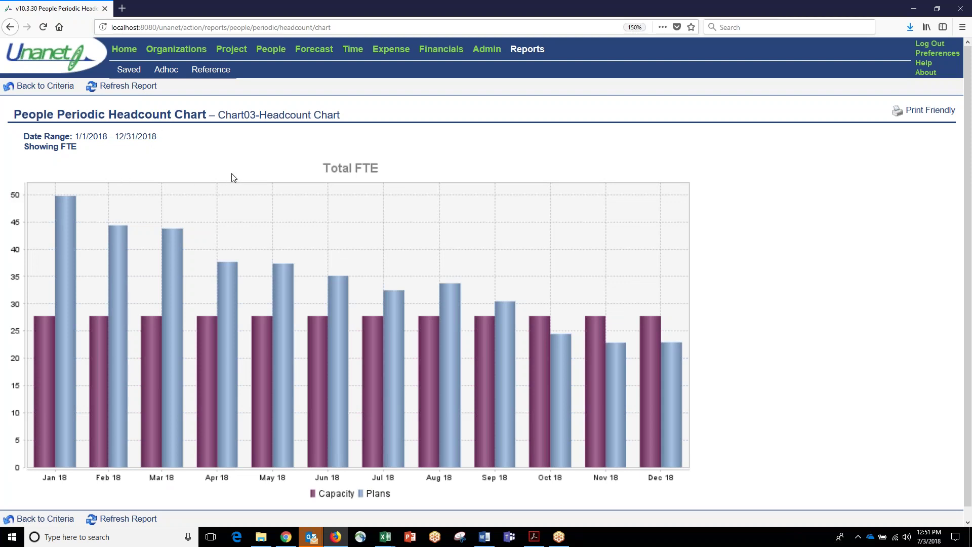
Step: Log out of the controller account and log back in under the director account
{"action": "left_click", "coordinate": [930, 43]}
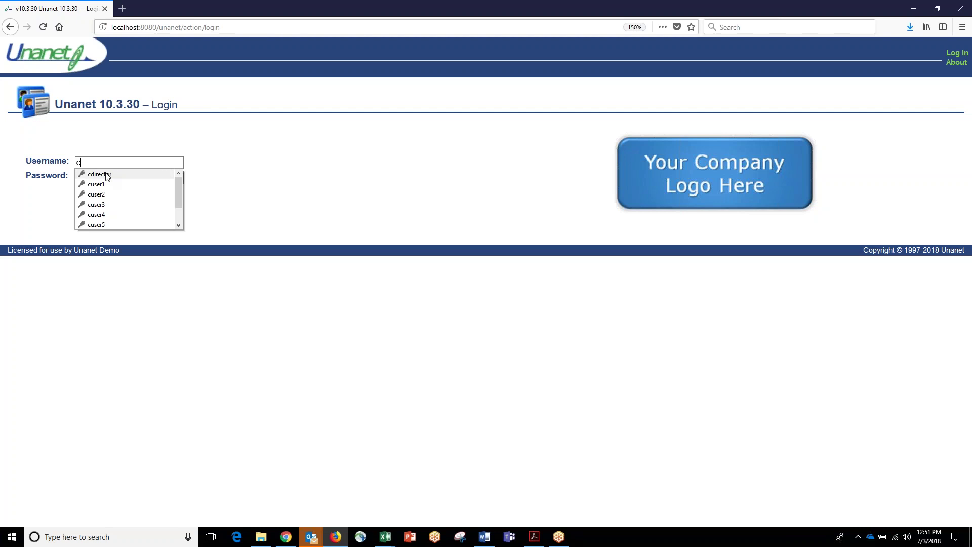
{"action": "left_click", "coordinate": [104, 184]}
{"action": "left_click", "coordinate": [102, 198]}
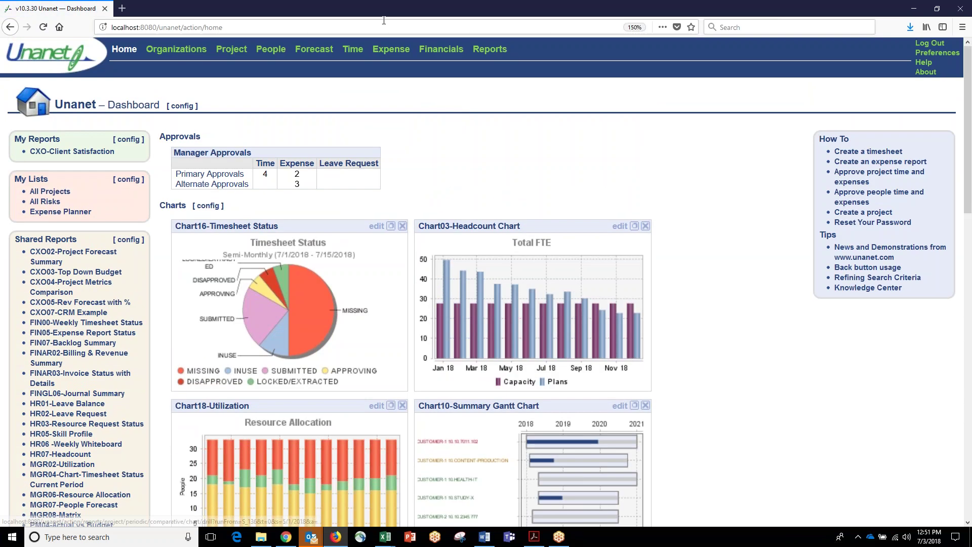
Step: Start a new resource request from the Active Resource Requests area of the Forecast dashboard
{"action": "left_click", "coordinate": [314, 49]}
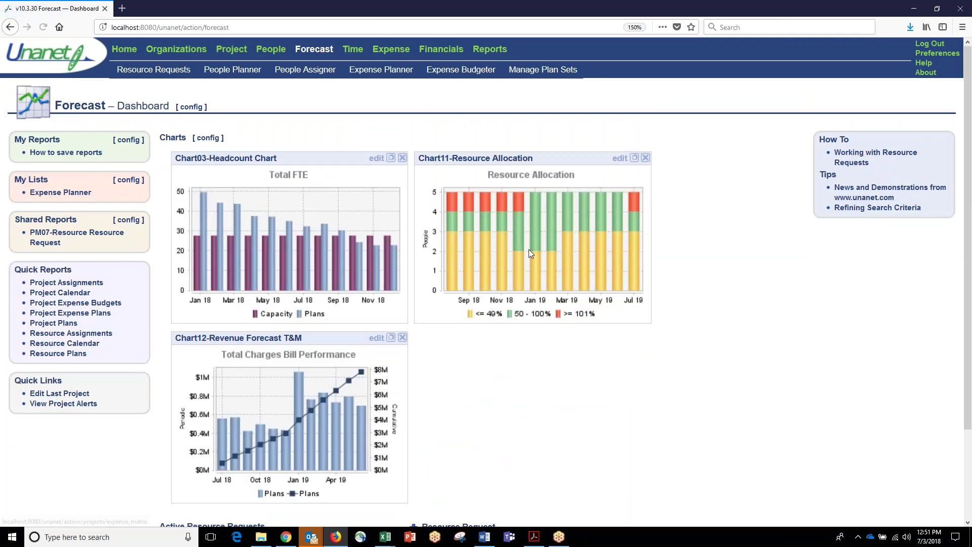
{"action": "scroll", "coordinate": [528, 284], "scroll_direction": "down", "scroll_amount": 3}
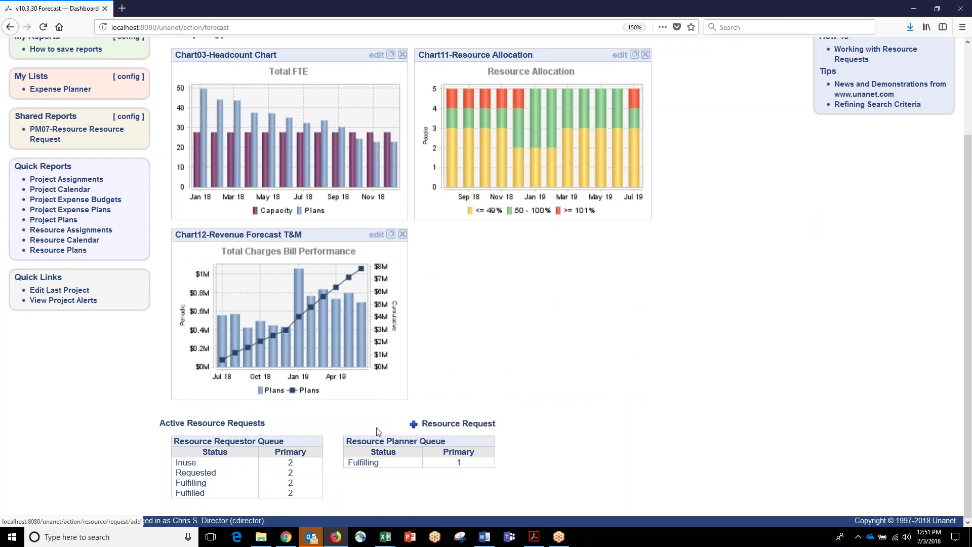
{"action": "left_click", "coordinate": [445, 424]}
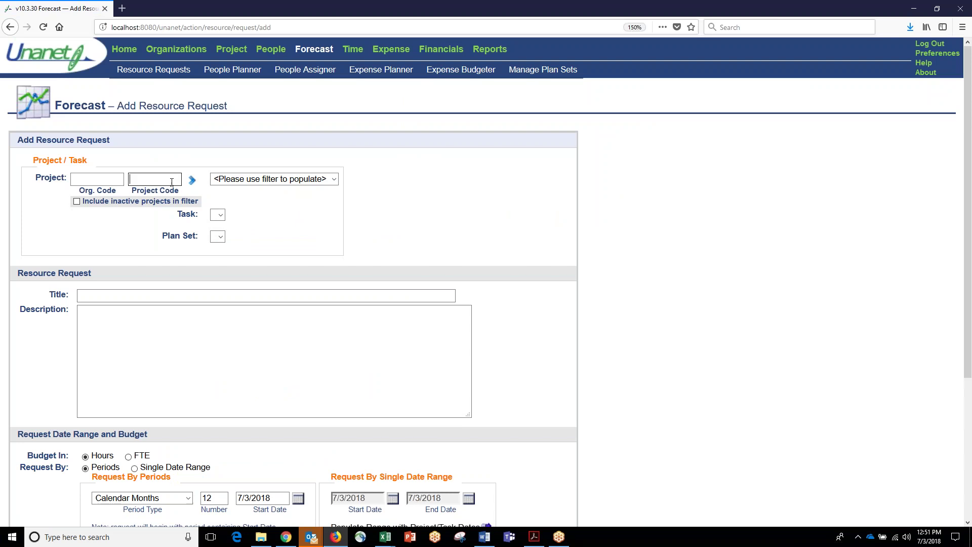
Step: Filter projects by org. code c, choose CUSTOMER-1 10.CONTENT-PRODUCTION for the request, and review its tasks without picking one
{"action": "type", "text": "c"}
{"action": "key", "text": "Return"}
{"action": "left_click", "coordinate": [354, 179]}
{"action": "left_click", "coordinate": [351, 209]}
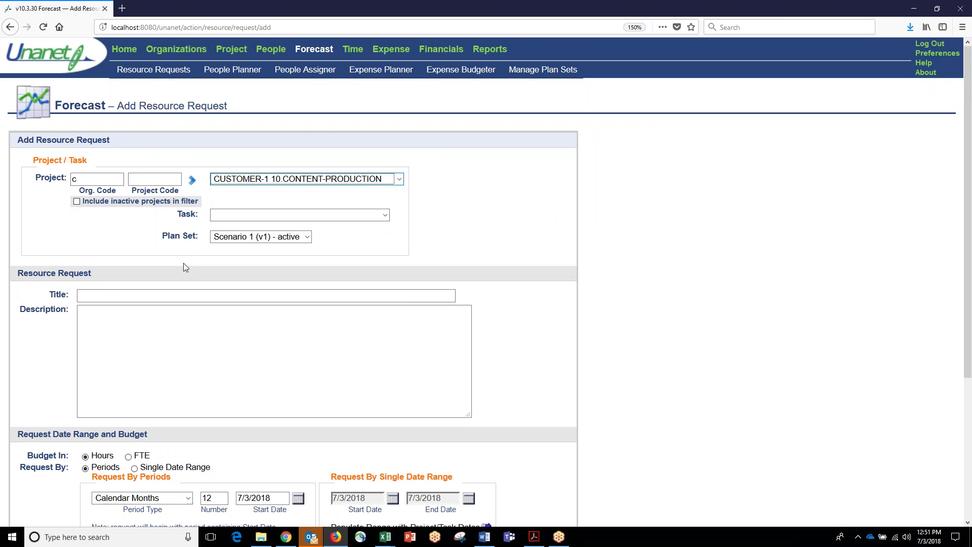
{"action": "left_click", "coordinate": [238, 215]}
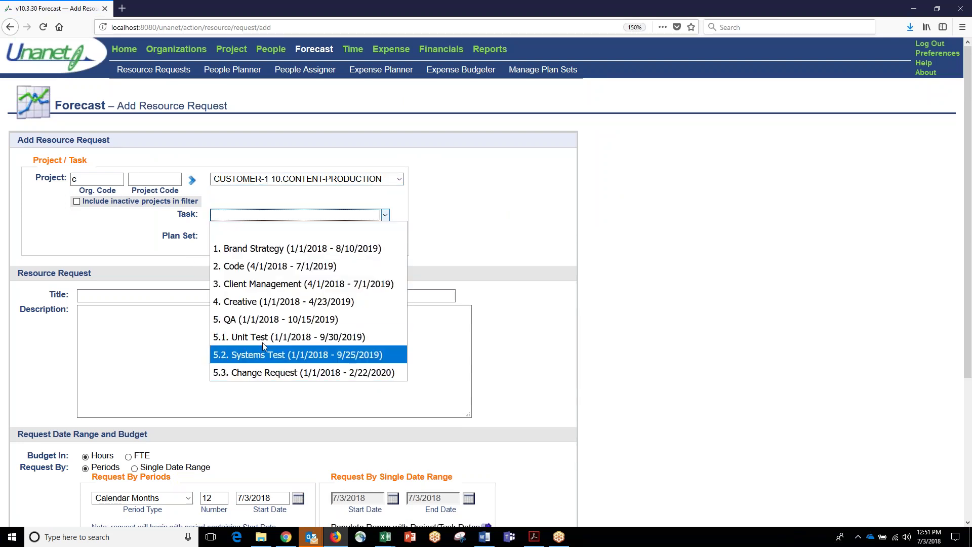
{"action": "left_click", "coordinate": [129, 238]}
Step: Title the resource request "Sample Request..." and enter "More Detail" as its description
{"action": "left_click", "coordinate": [128, 293]}
{"action": "type", "text": "Sample Req"}
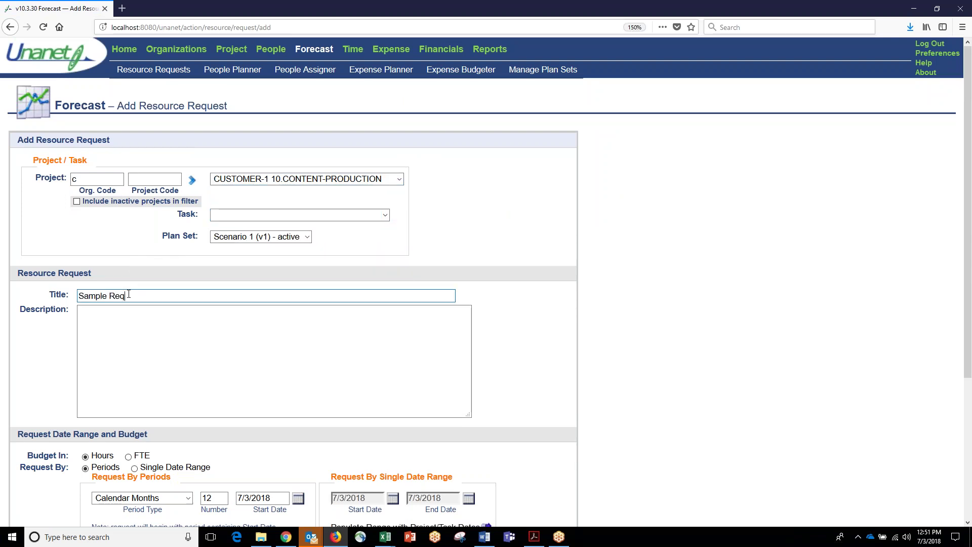
{"action": "type", "text": "uest..."}
{"action": "key", "text": "Tab"}
{"action": "type", "text": "More Detail"}
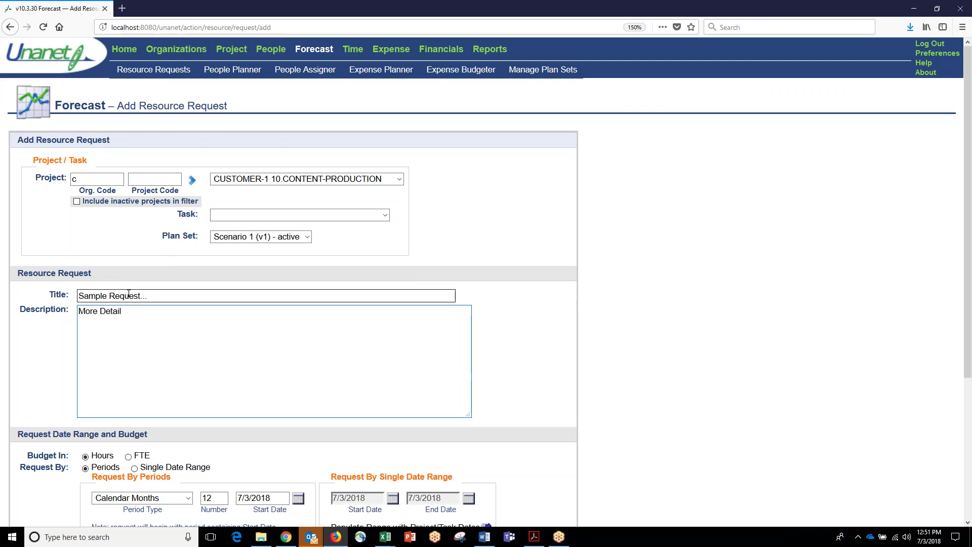
Step: Budget the resource request in FTE and set its date range to 4 calendar-month periods
{"action": "scroll", "coordinate": [128, 294], "scroll_direction": "down", "scroll_amount": 5}
{"action": "left_click", "coordinate": [129, 268]}
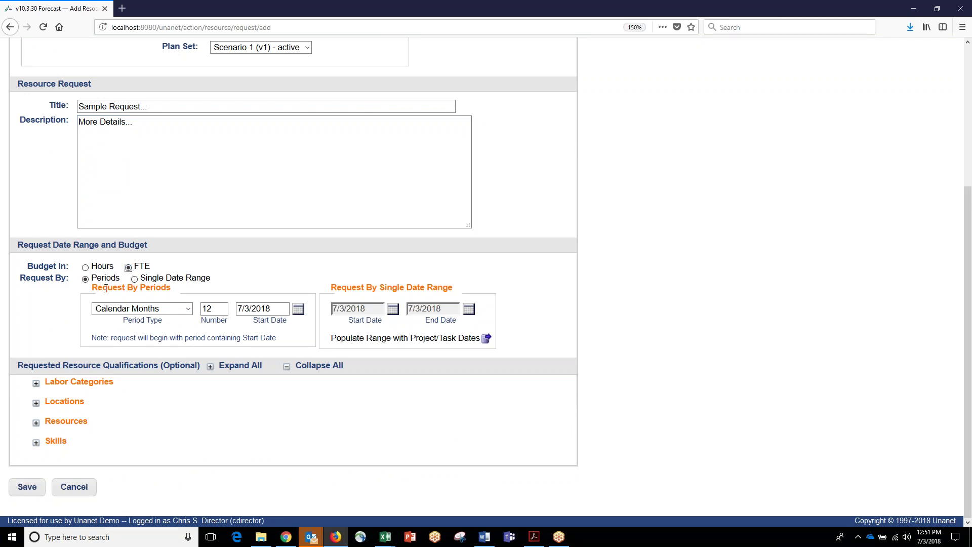
{"action": "left_click_drag", "start_coordinate": [215, 310], "coordinate": [193, 312]}
{"action": "type", "text": "4"}
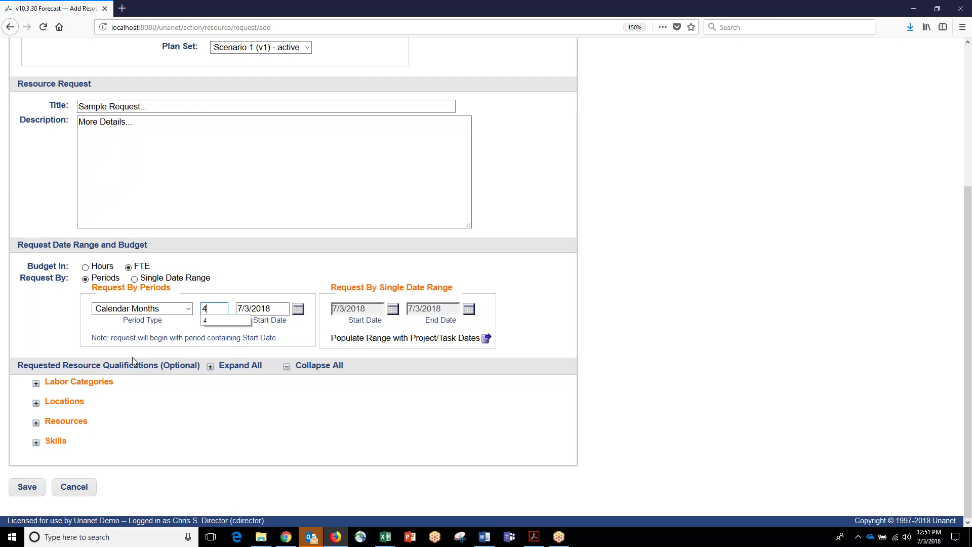
Step: List all labor categories with the % filter and add Business Analyst to the request's qualifications
{"action": "left_click", "coordinate": [36, 384]}
{"action": "left_click", "coordinate": [109, 489]}
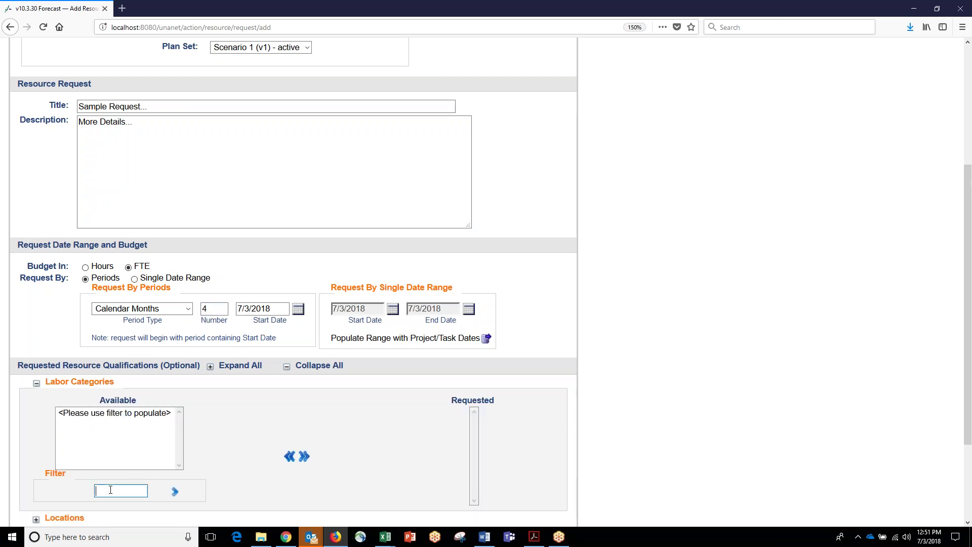
{"action": "type", "text": "%"}
{"action": "left_click", "coordinate": [175, 491]}
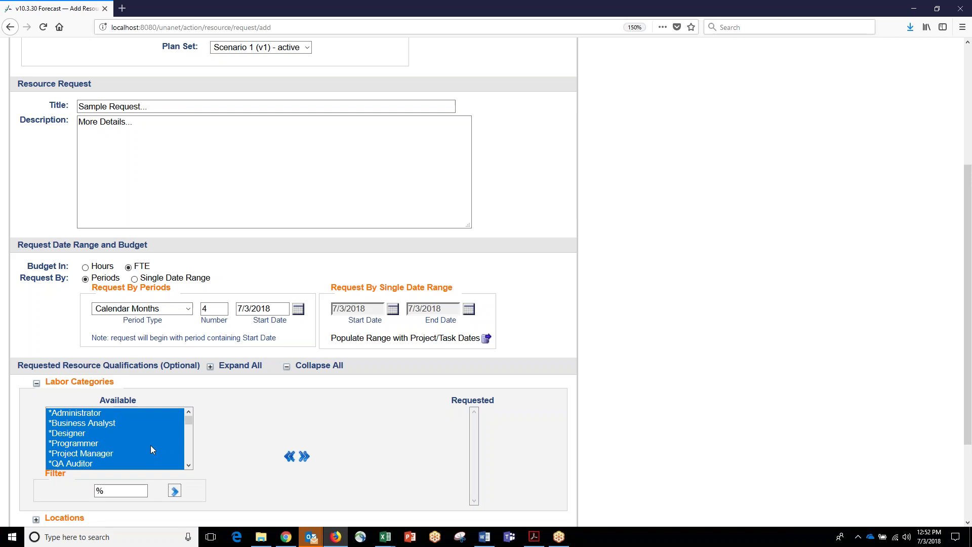
{"action": "left_click", "coordinate": [131, 424]}
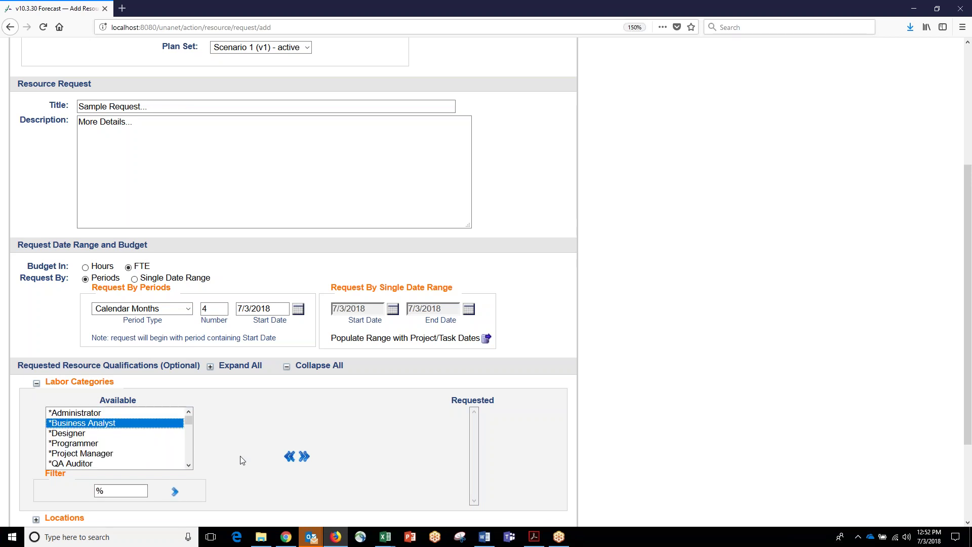
{"action": "left_click", "coordinate": [299, 458]}
Step: Review the optional Locations and Resources qualifications without adding any, and save the resource request
{"action": "scroll", "coordinate": [249, 419], "scroll_direction": "down", "scroll_amount": 3}
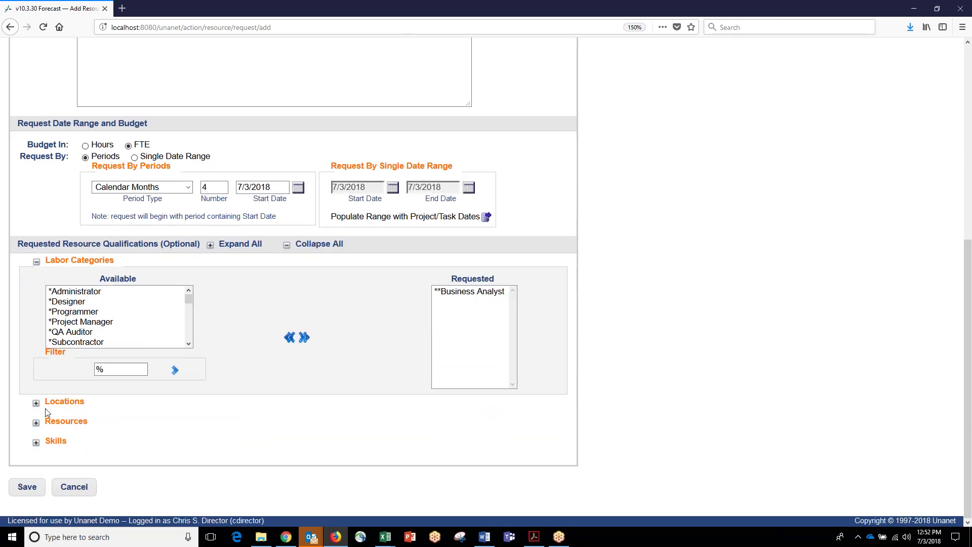
{"action": "left_click", "coordinate": [37, 403]}
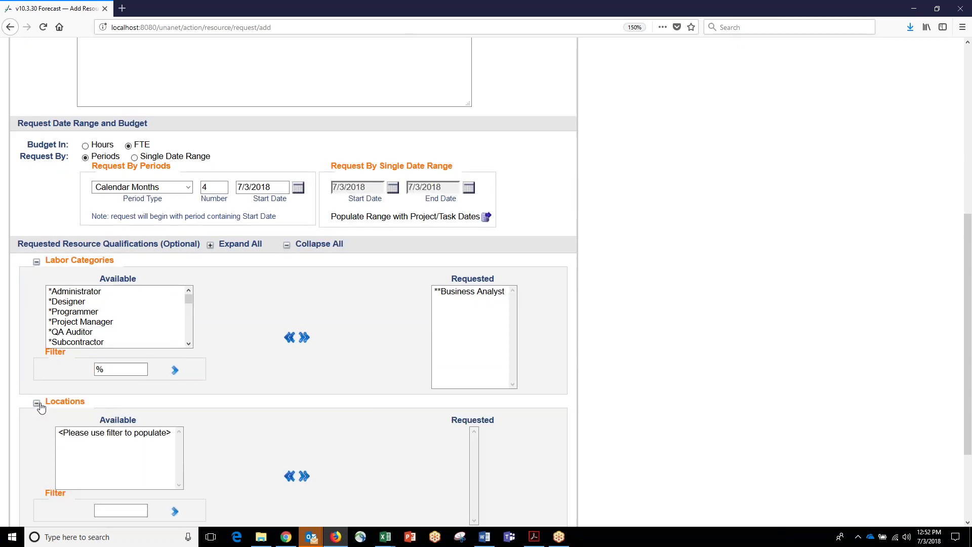
{"action": "left_click", "coordinate": [37, 404]}
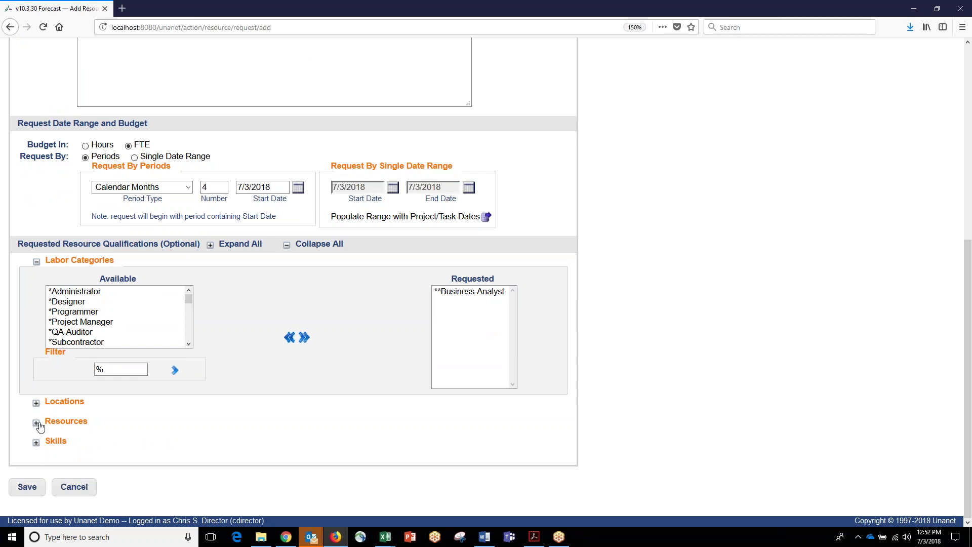
{"action": "left_click", "coordinate": [36, 423]}
{"action": "scroll", "coordinate": [40, 428], "scroll_direction": "down", "scroll_amount": 3}
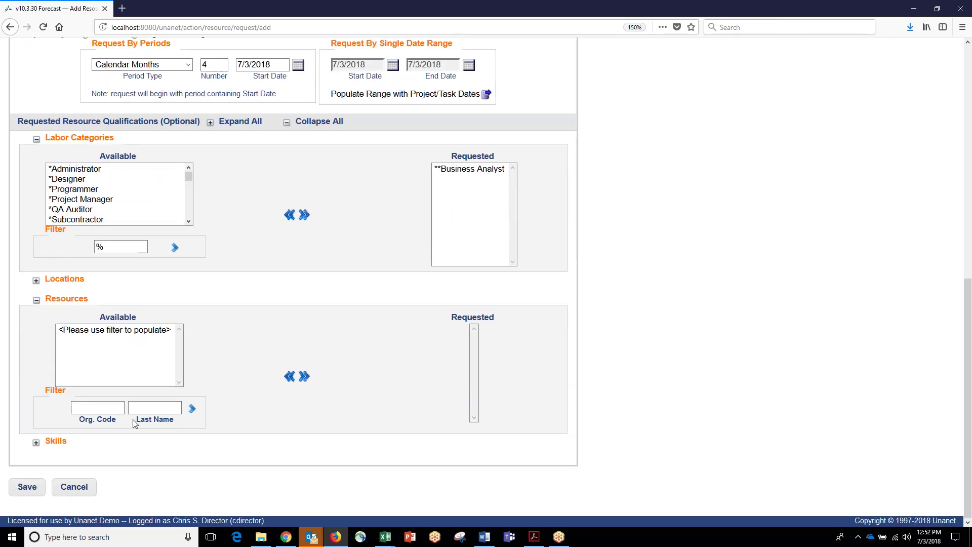
{"action": "left_click_drag", "start_coordinate": [135, 420], "coordinate": [176, 420]}
{"action": "left_click", "coordinate": [36, 300]}
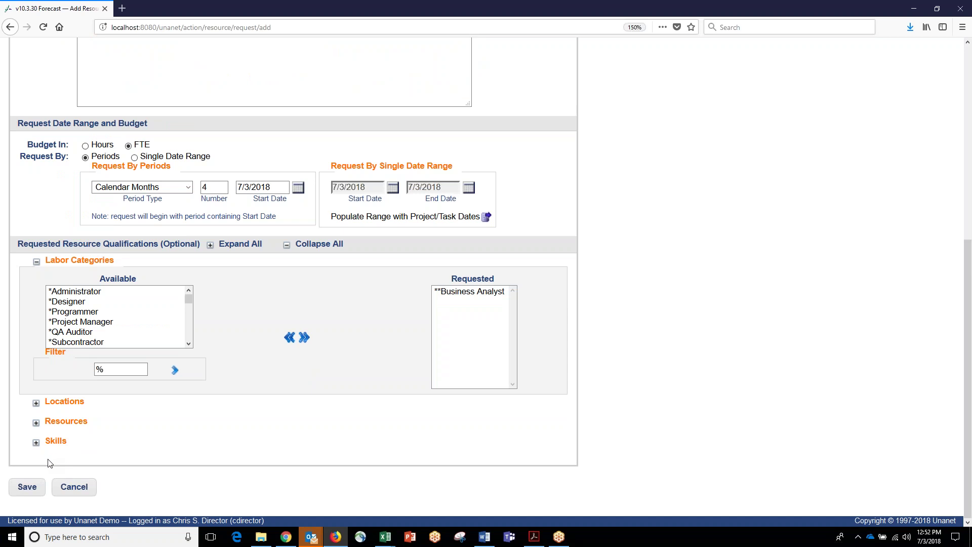
{"action": "left_click", "coordinate": [27, 487]}
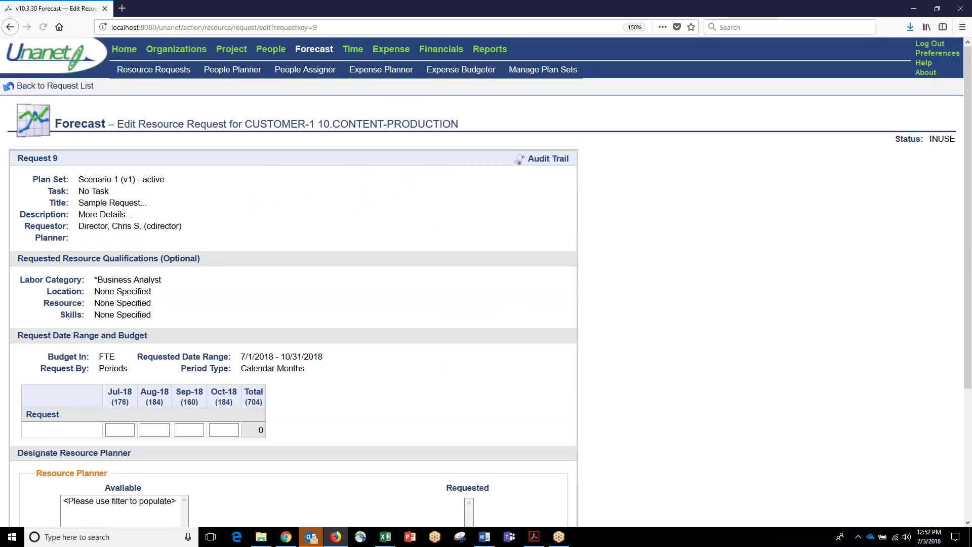
Step: Enter requested FTEs of 2 for Jul-18, 1.5 for Aug-18, 1.5 for Sep-18 and 0.75 for Oct-18
{"action": "scroll", "coordinate": [132, 350], "scroll_direction": "down", "scroll_amount": 3}
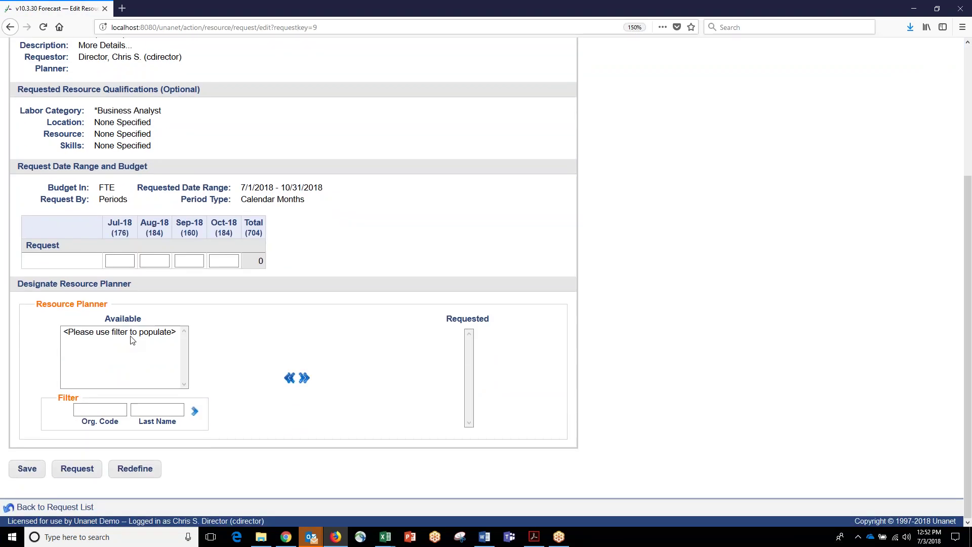
{"action": "left_click", "coordinate": [133, 262]}
{"action": "type", "text": "2"}
{"action": "key", "text": "Tab"}
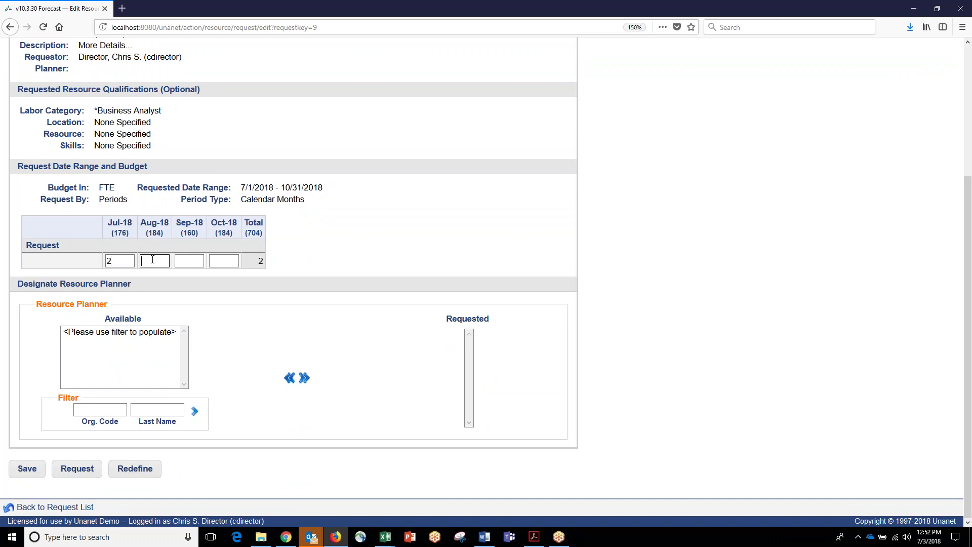
{"action": "type", "text": "1.5"}
{"action": "key", "text": "Tab"}
{"action": "key", "text": "Tab"}
{"action": "type", "text": ".75"}
{"action": "key", "text": "Tab"}
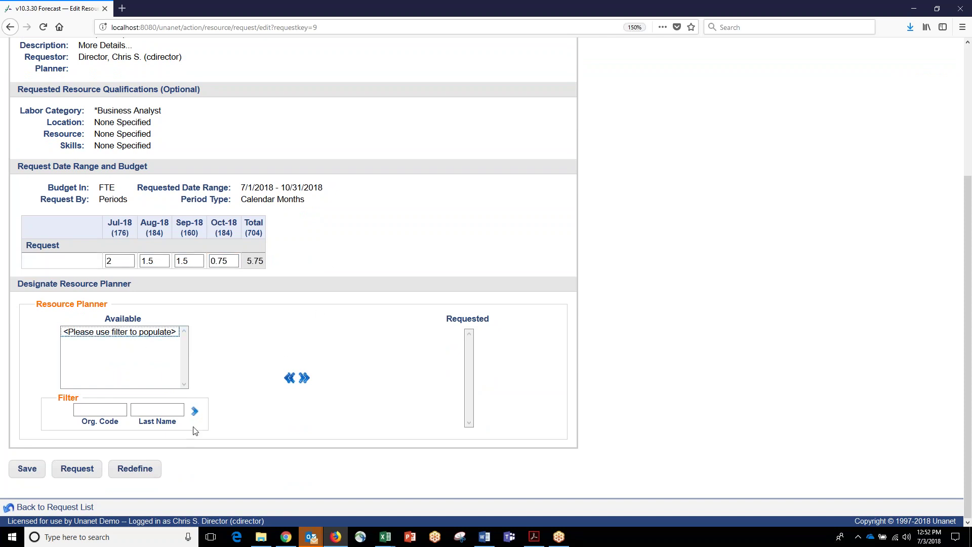
Step: List all available resource planners with the % last-name filter and designate the controller as the request's planner
{"action": "left_click", "coordinate": [170, 411]}
{"action": "type", "text": "%"}
{"action": "key", "text": "Tab"}
{"action": "key", "text": "Return"}
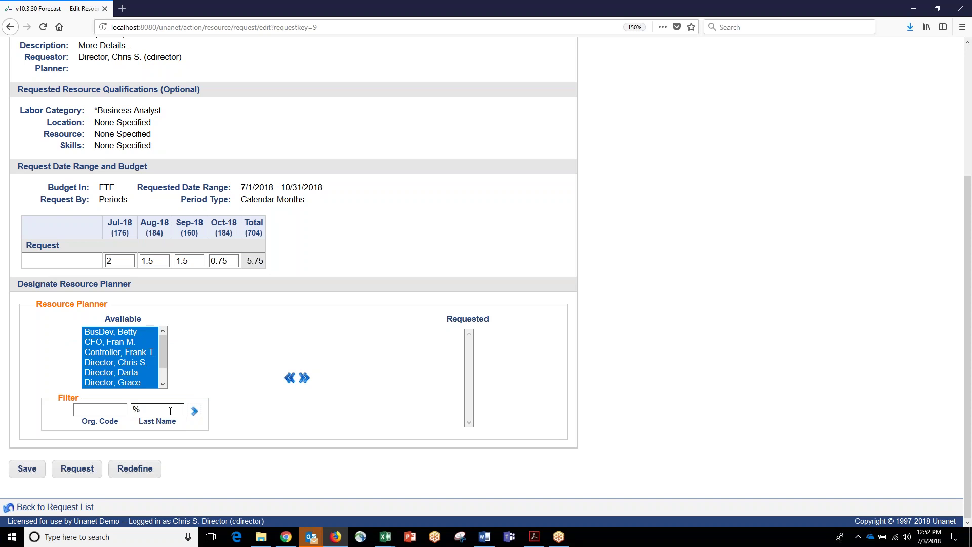
{"action": "left_click", "coordinate": [136, 352]}
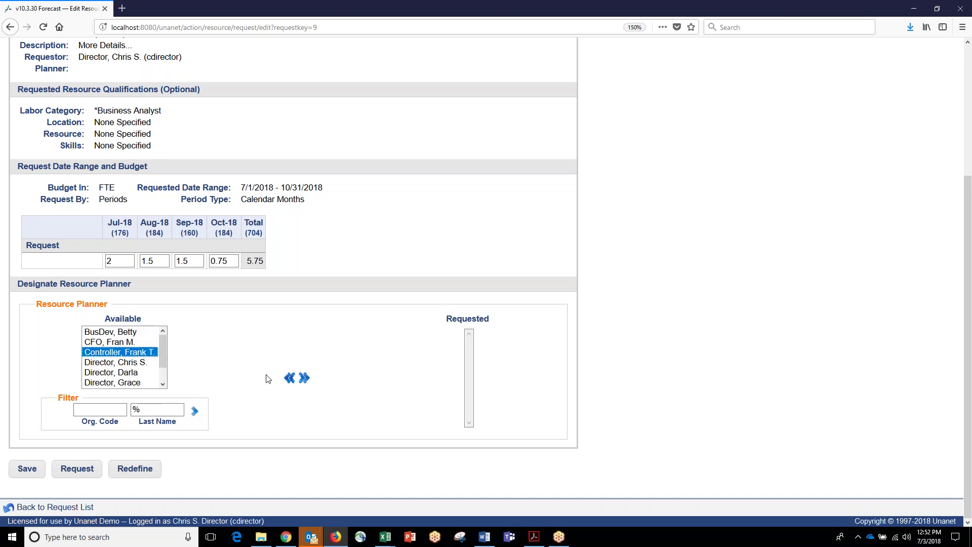
{"action": "left_click", "coordinate": [304, 378]}
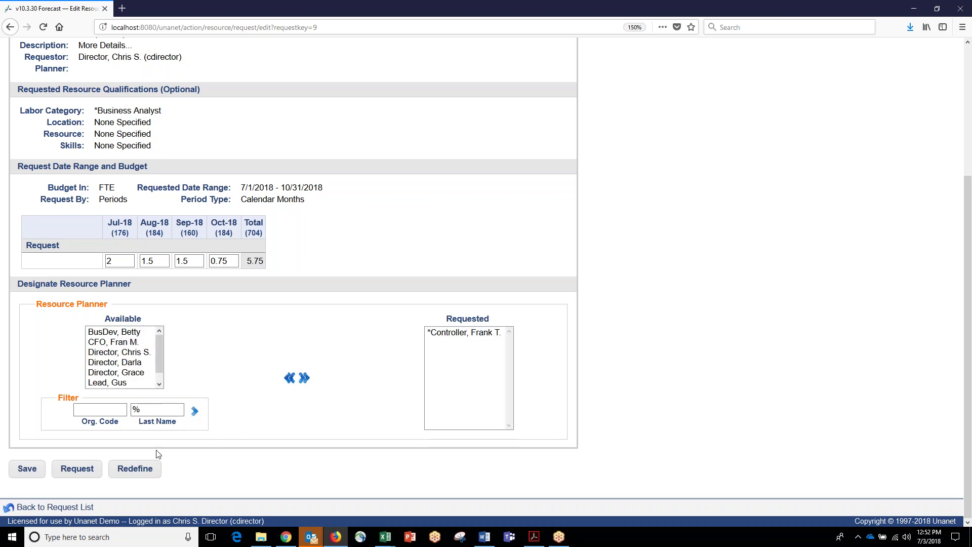
Step: Submit the resource request with e-mail notification to the resource planners included in it
{"action": "left_click", "coordinate": [73, 471]}
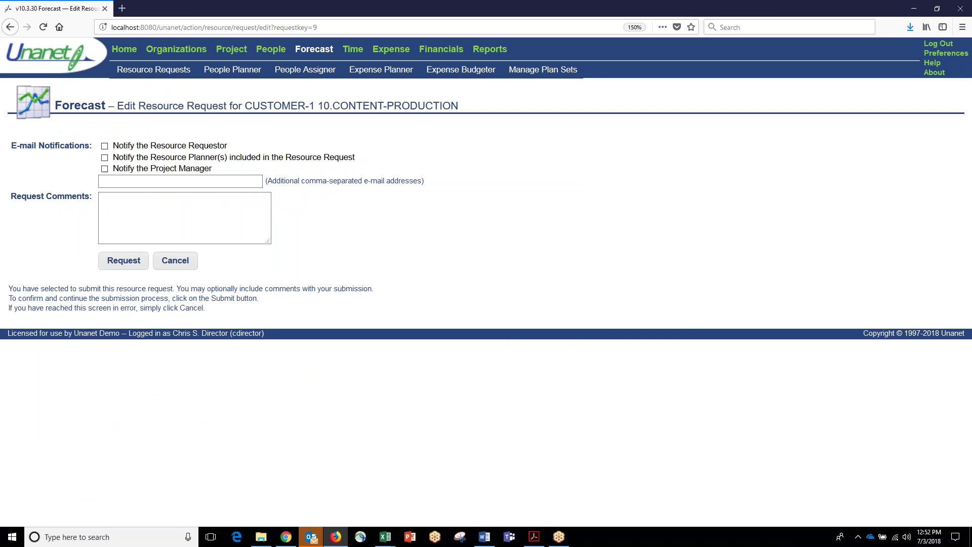
{"action": "left_click", "coordinate": [105, 158]}
{"action": "left_click_drag", "start_coordinate": [113, 158], "coordinate": [274, 157]}
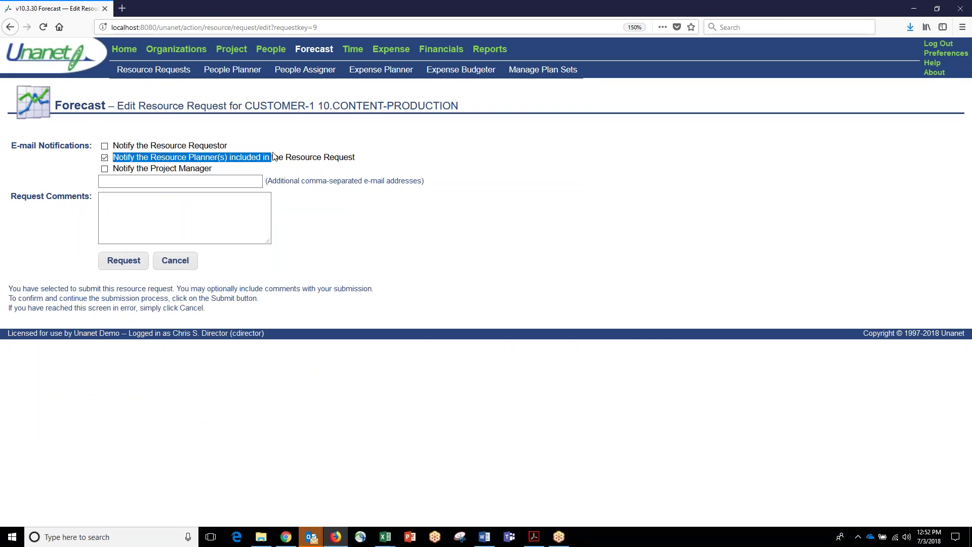
{"action": "left_click", "coordinate": [129, 263]}
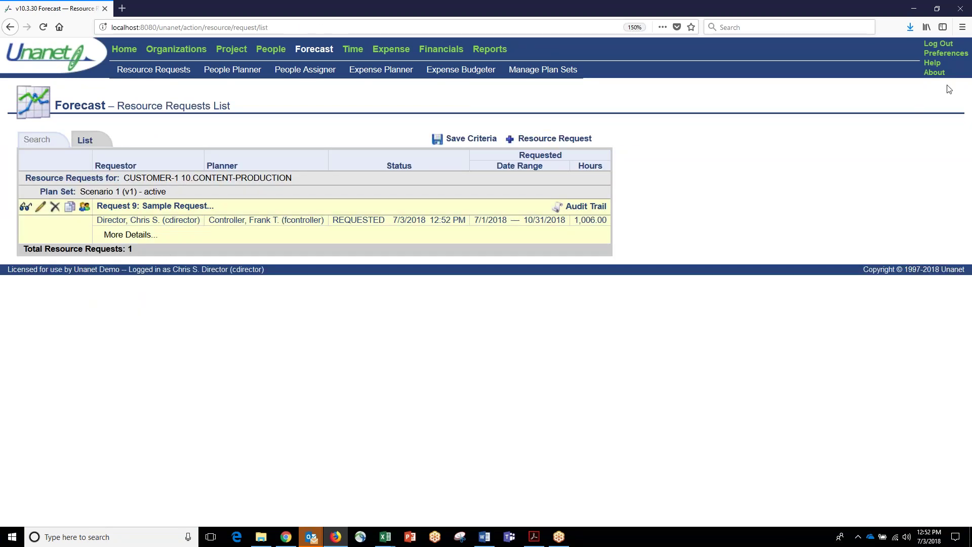
Step: Log out of the director account and log back in under the controller account
{"action": "left_click", "coordinate": [937, 45]}
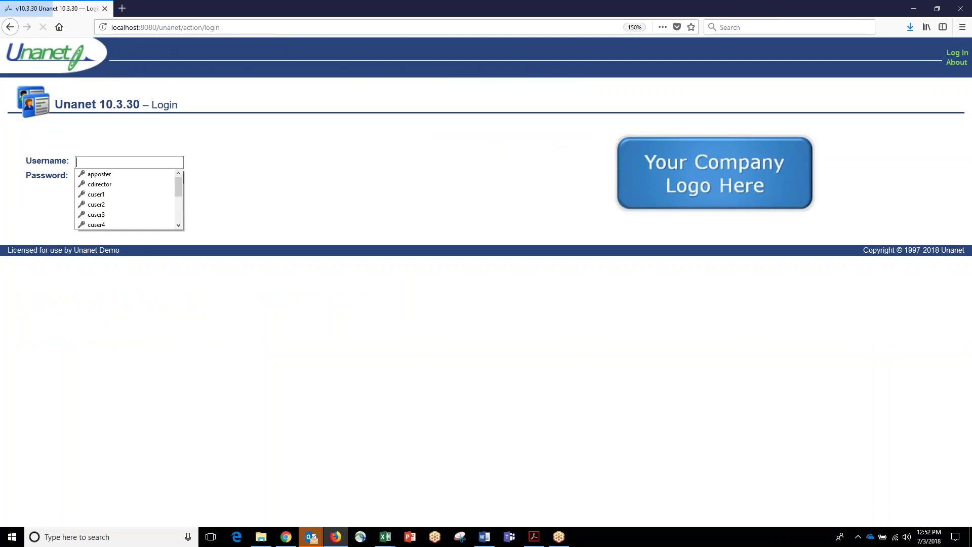
{"action": "type", "text": "fc"}
{"action": "key", "text": "Down"}
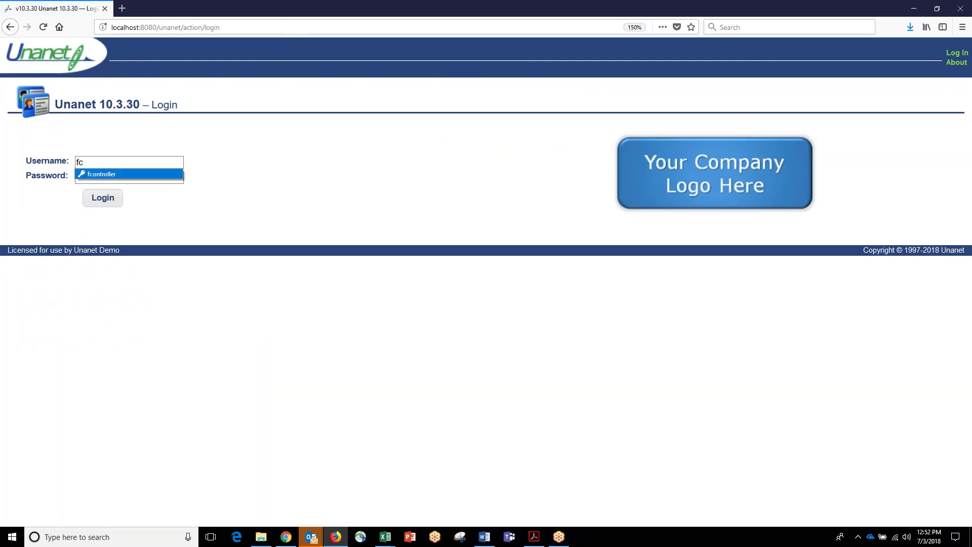
{"action": "key", "text": "Return"}
{"action": "key", "text": "Return"}
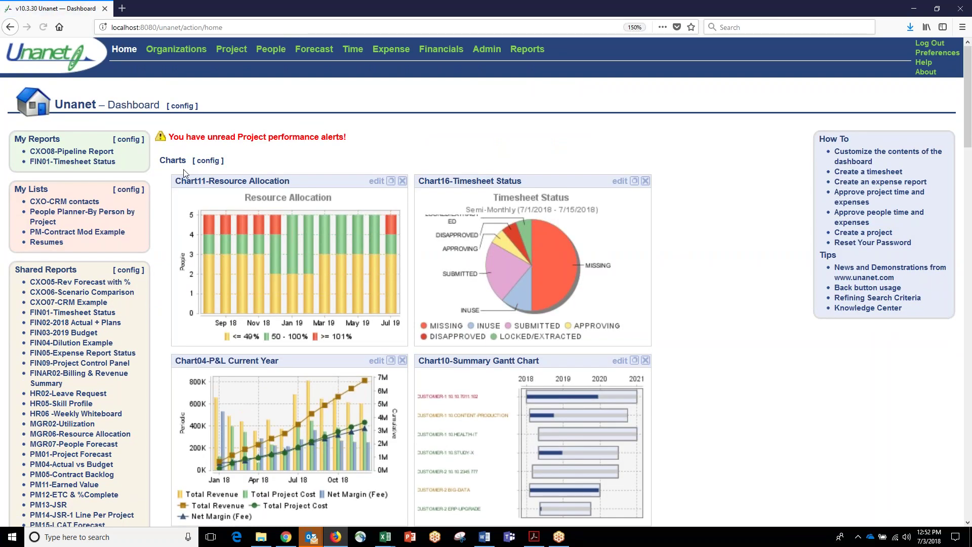
Step: Open the Requested items in the Forecast dashboard's Resource Planner Queue and start planning resources for "Sample Request...", checking its labor category
{"action": "left_click", "coordinate": [314, 50]}
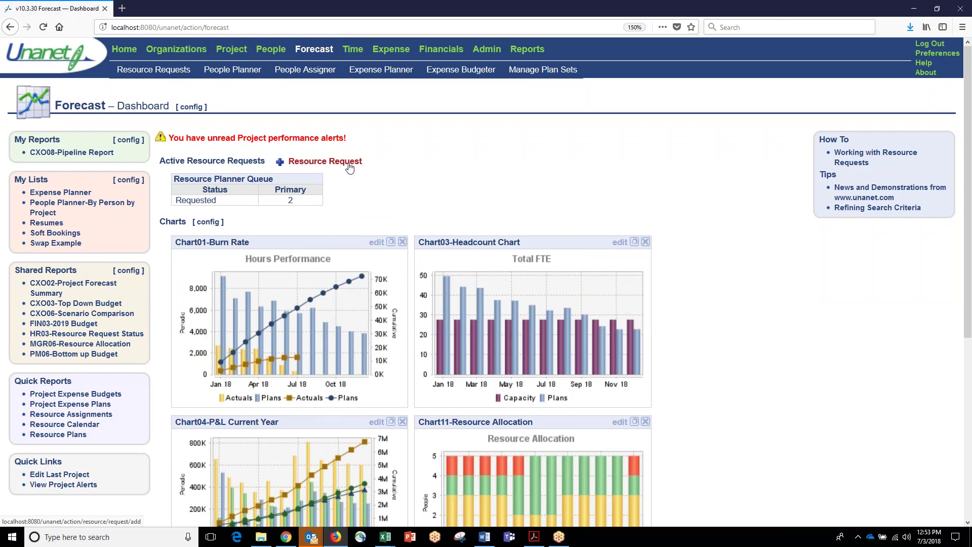
{"action": "left_click", "coordinate": [189, 200]}
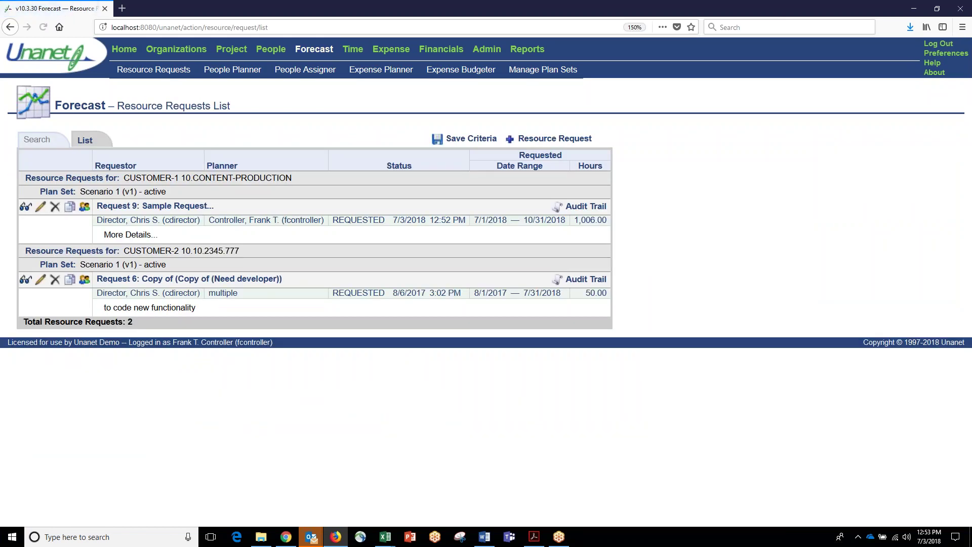
{"action": "left_click", "coordinate": [84, 207]}
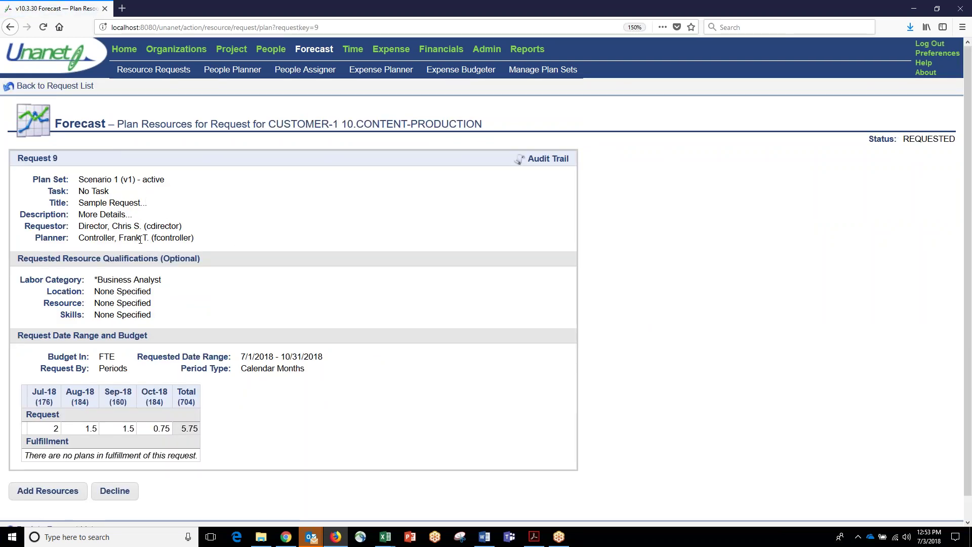
{"action": "left_click_drag", "start_coordinate": [168, 284], "coordinate": [93, 278]}
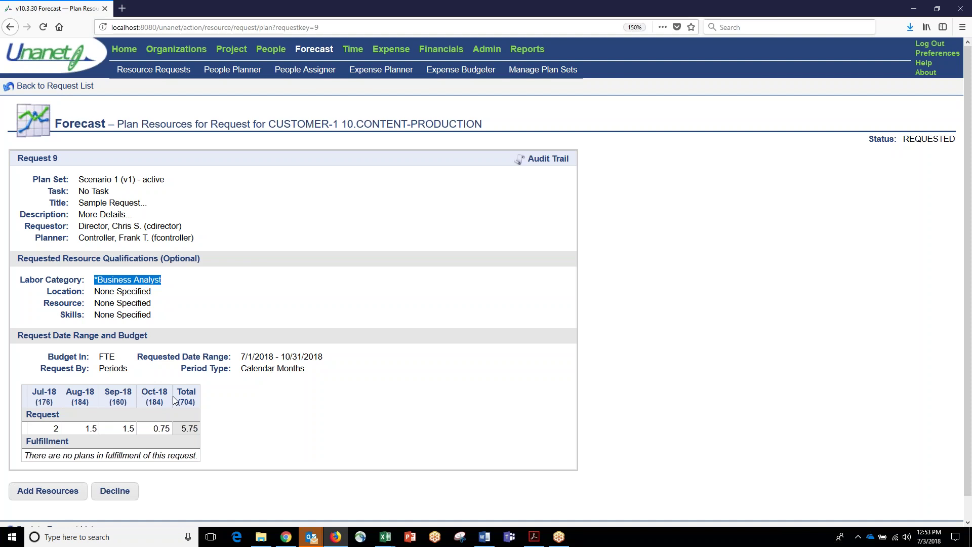
Step: List the people matching the Business Analyst labor category and add the first two CS-TECH-SERV people to the request
{"action": "left_click", "coordinate": [55, 492]}
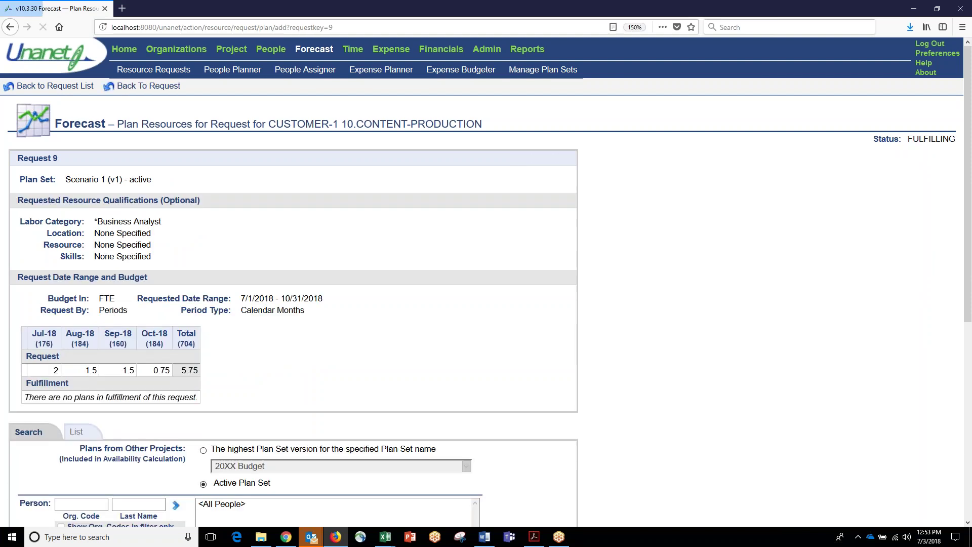
{"action": "scroll", "coordinate": [141, 263], "scroll_direction": "down", "scroll_amount": 5}
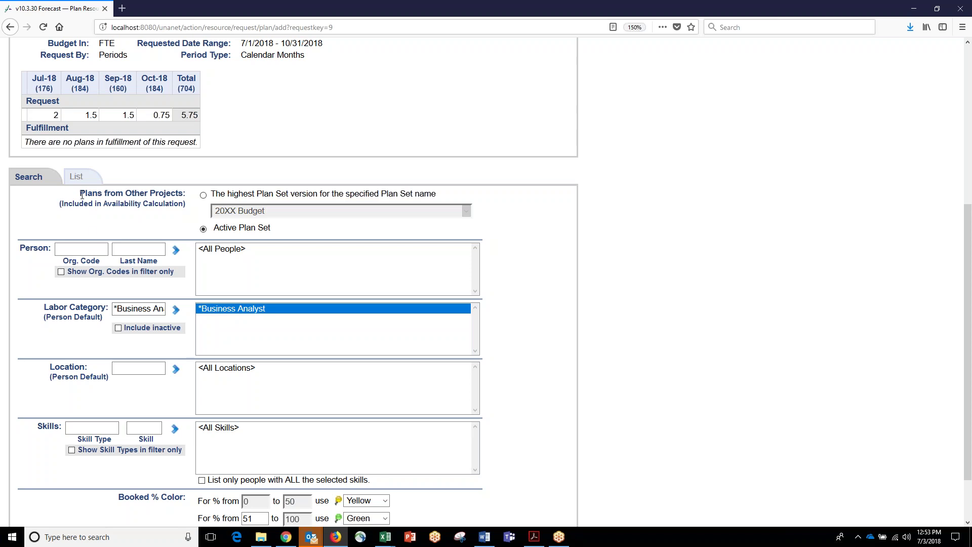
{"action": "left_click", "coordinate": [85, 179]}
{"action": "scroll", "coordinate": [218, 211], "scroll_direction": "down", "scroll_amount": 2}
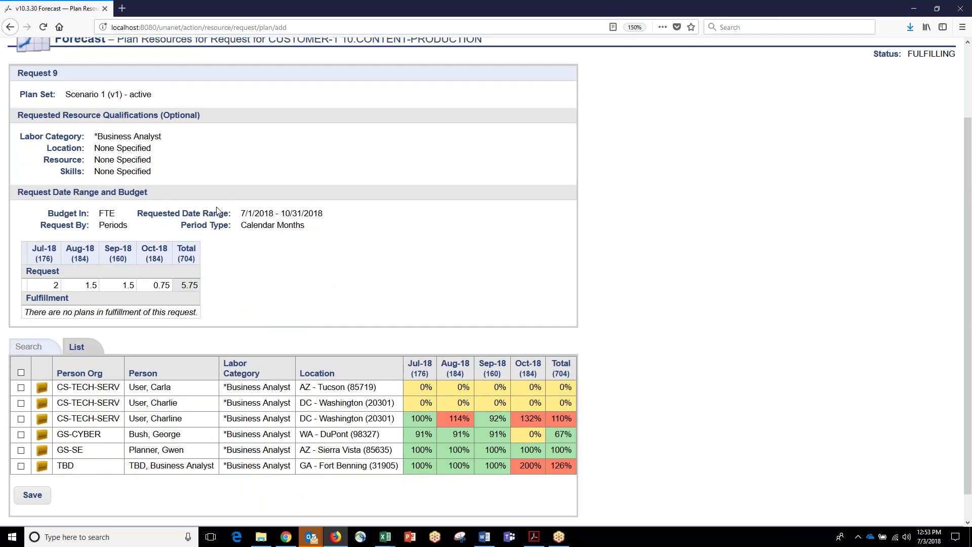
{"action": "left_click", "coordinate": [21, 388]}
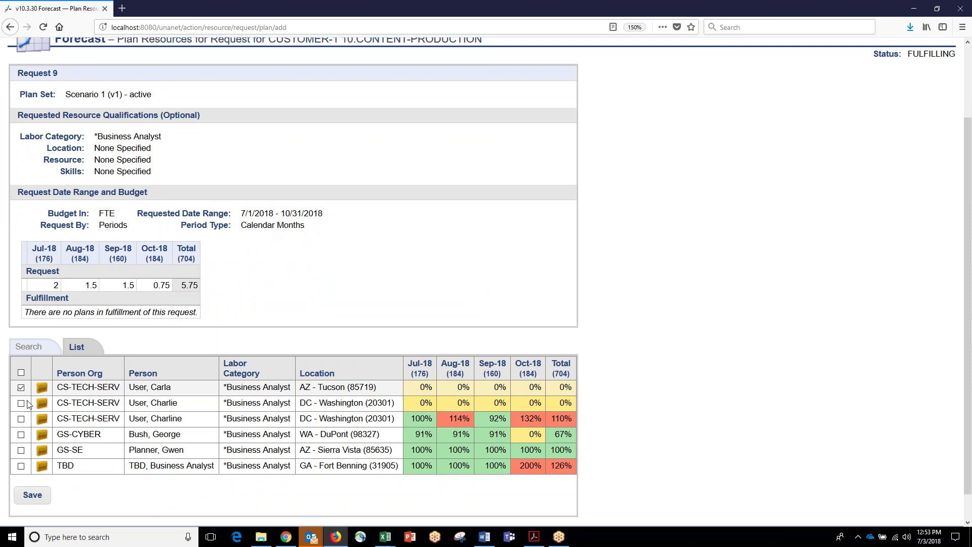
{"action": "left_click", "coordinate": [22, 404]}
{"action": "left_click", "coordinate": [45, 501]}
Step: Allocate 1 FTE for Jul-18 to each of the two added people and check the variance to request
{"action": "scroll", "coordinate": [124, 365], "scroll_direction": "down", "scroll_amount": 2}
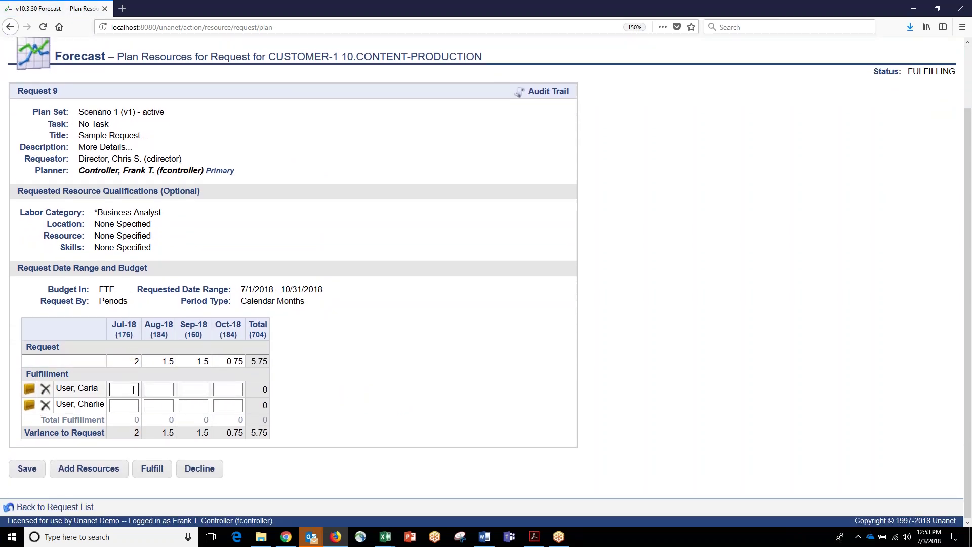
{"action": "type", "text": "1"}
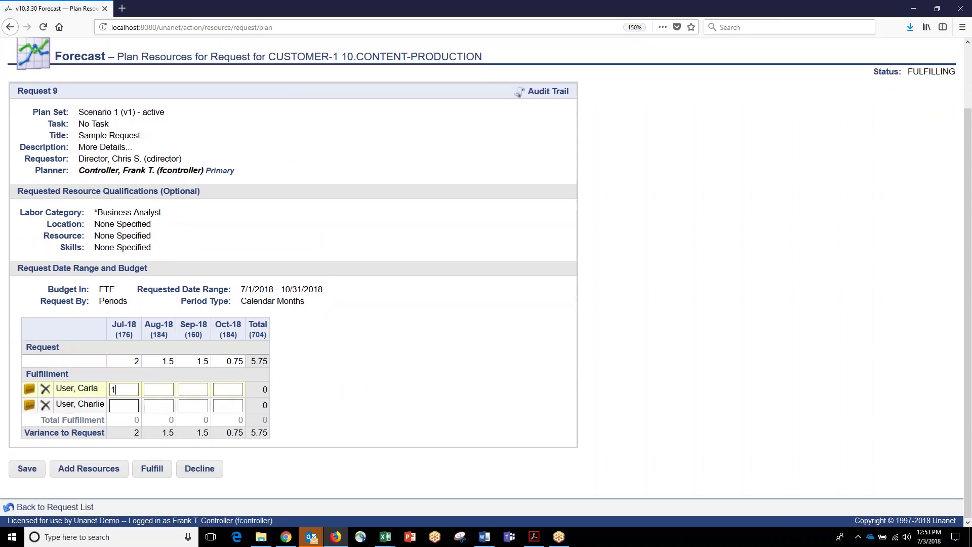
{"action": "left_click", "coordinate": [126, 405]}
{"action": "type", "text": "1"}
{"action": "left_click_drag", "start_coordinate": [106, 434], "coordinate": [44, 433]}
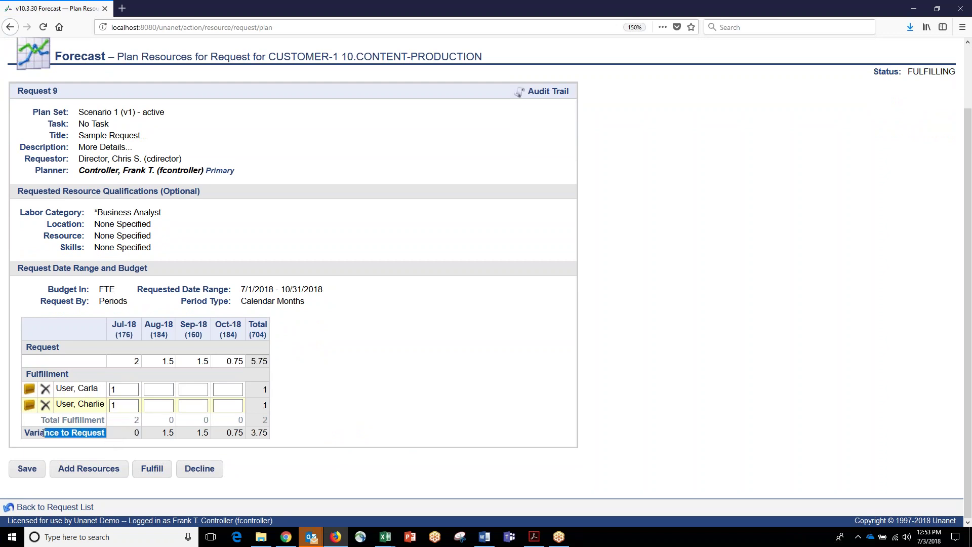
Step: Set the first person's fulfillment to 1 FTE for Aug-18, 1 for Sep-18 and .75 for Oct-18
{"action": "left_click", "coordinate": [152, 390]}
{"action": "type", "text": "1"}
{"action": "left_click", "coordinate": [203, 389]}
{"action": "type", "text": "1"}
{"action": "left_click", "coordinate": [225, 393]}
{"action": "type", "text": ".75"}
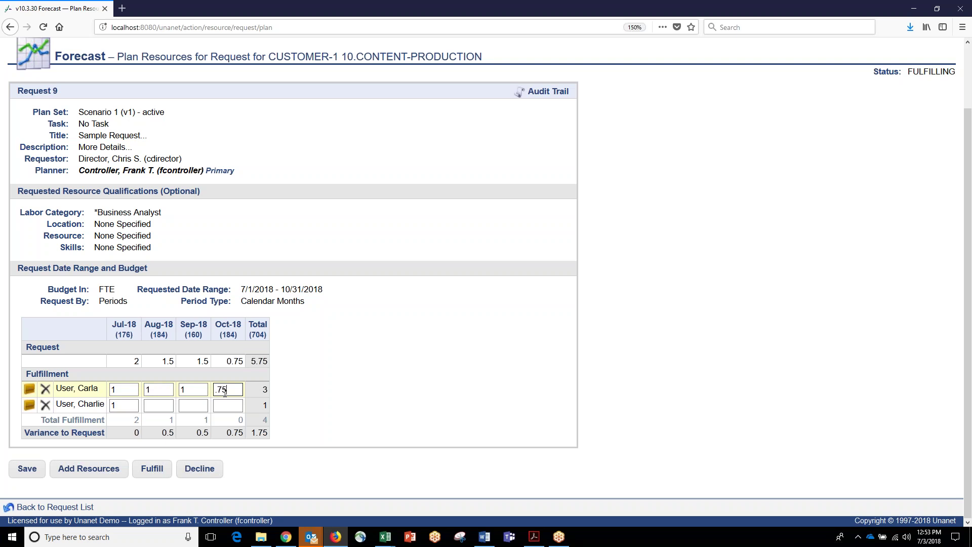
Step: Set the second person's fulfillment to .5 FTE for Aug-18 and .5 for Sep-18
{"action": "left_click", "coordinate": [163, 406]}
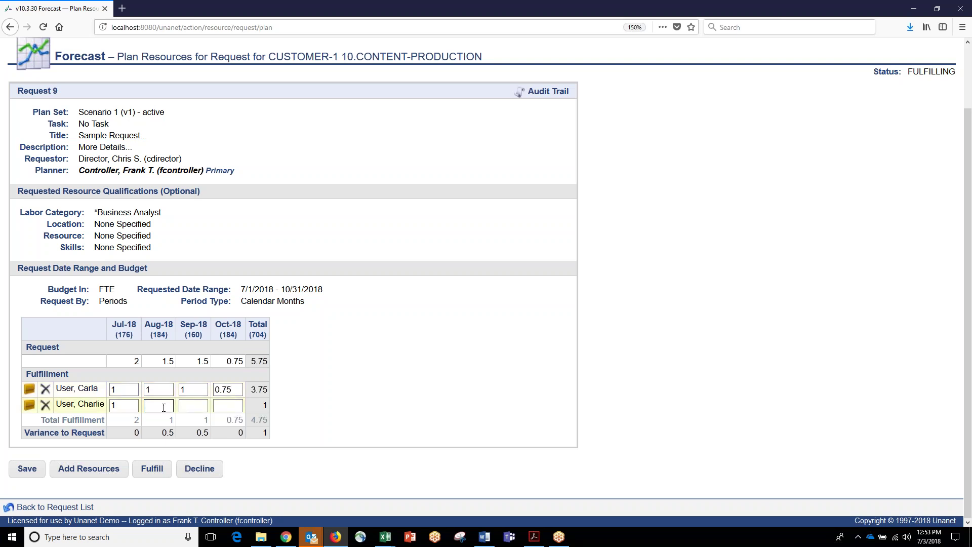
{"action": "key", "text": "Tab"}
{"action": "type", "text": ".5"}
{"action": "key", "text": "Tab"}
Step: Fulfill the resource request, with an e-mail notification to the Resource Requestor
{"action": "left_click", "coordinate": [142, 464]}
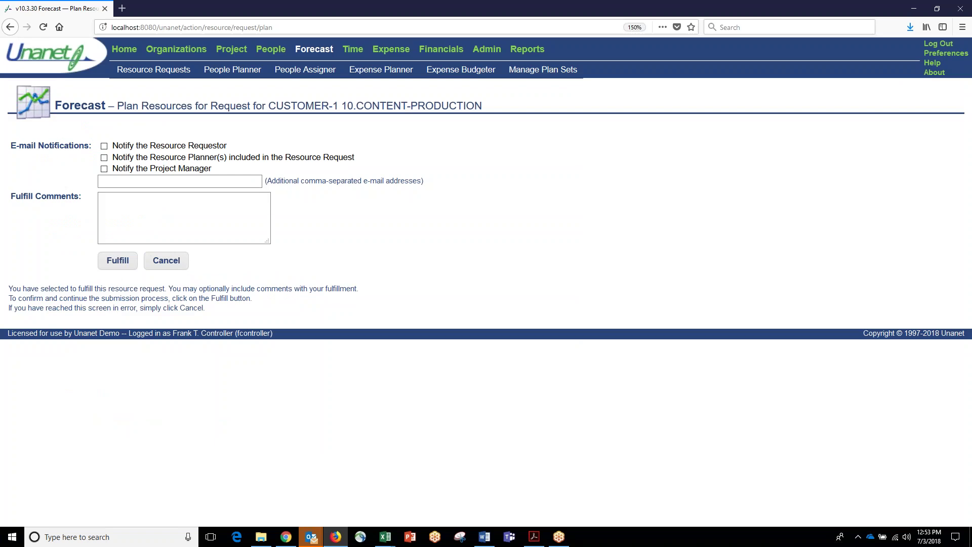
{"action": "left_click", "coordinate": [104, 146]}
{"action": "left_click", "coordinate": [120, 261]}
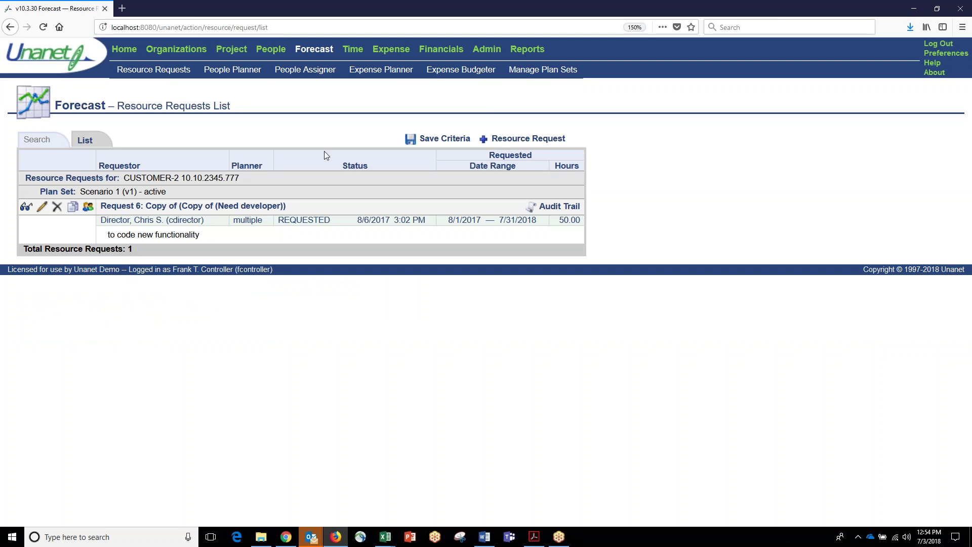
Step: View the Swap Example people plan listed on the Forecast dashboard, and return to that dashboard
{"action": "left_click", "coordinate": [320, 52]}
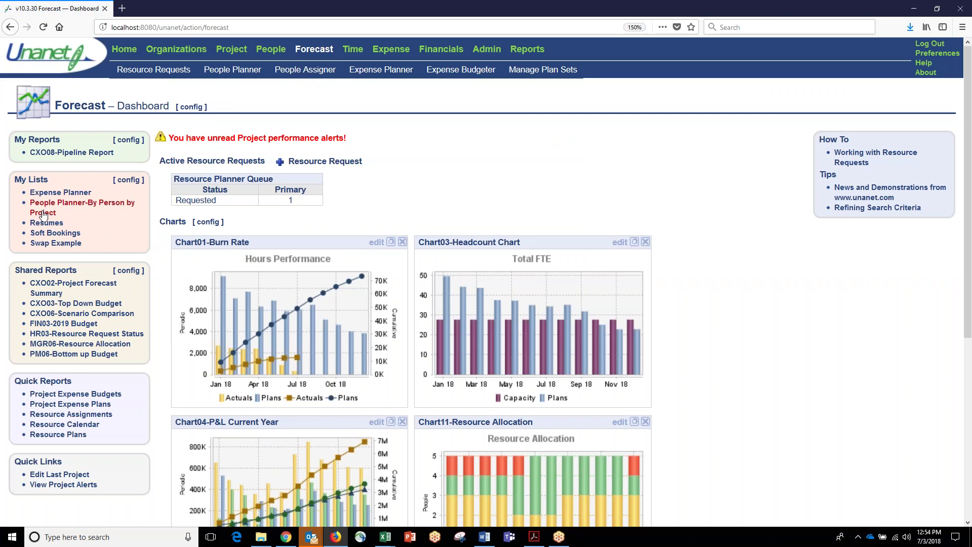
{"action": "left_click", "coordinate": [42, 243]}
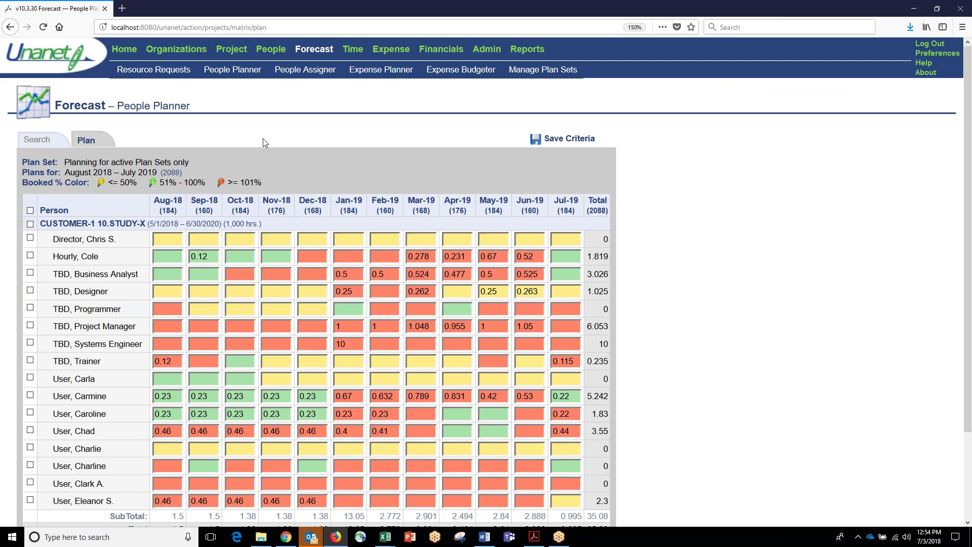
{"action": "left_click", "coordinate": [314, 50]}
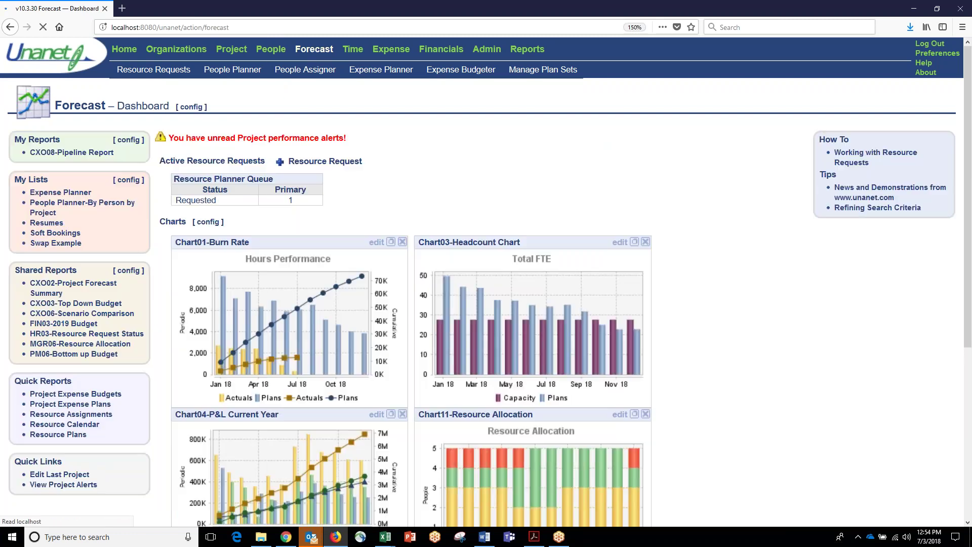
Step: Open the Expense Planner and examine its project choices, expense types and planned monthly amounts
{"action": "left_click", "coordinate": [69, 193]}
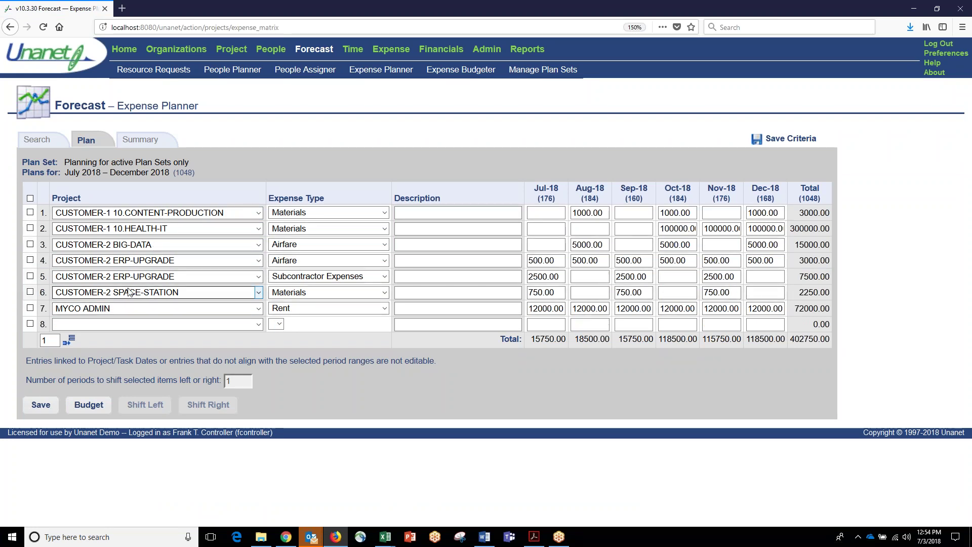
{"action": "left_click", "coordinate": [157, 325]}
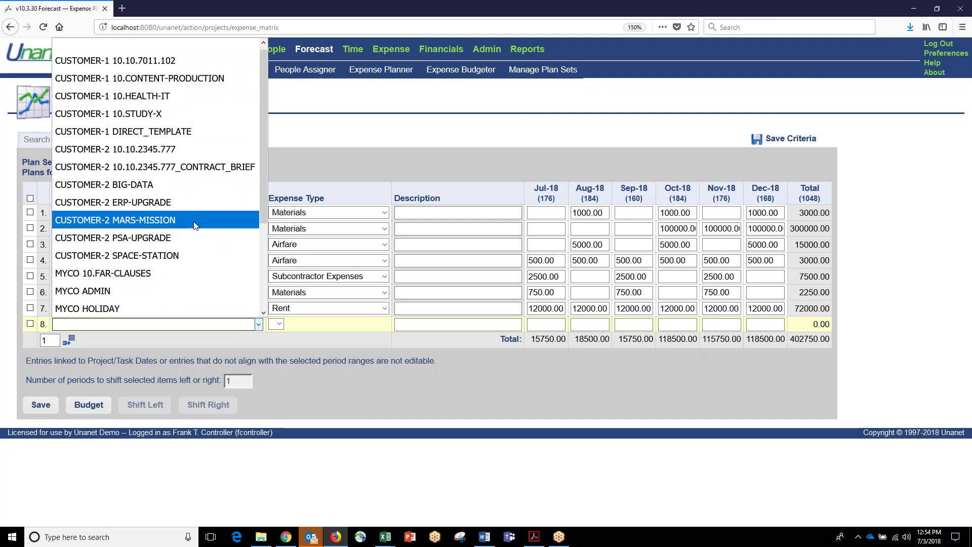
{"action": "left_click", "coordinate": [314, 164]}
{"action": "left_click", "coordinate": [329, 215]}
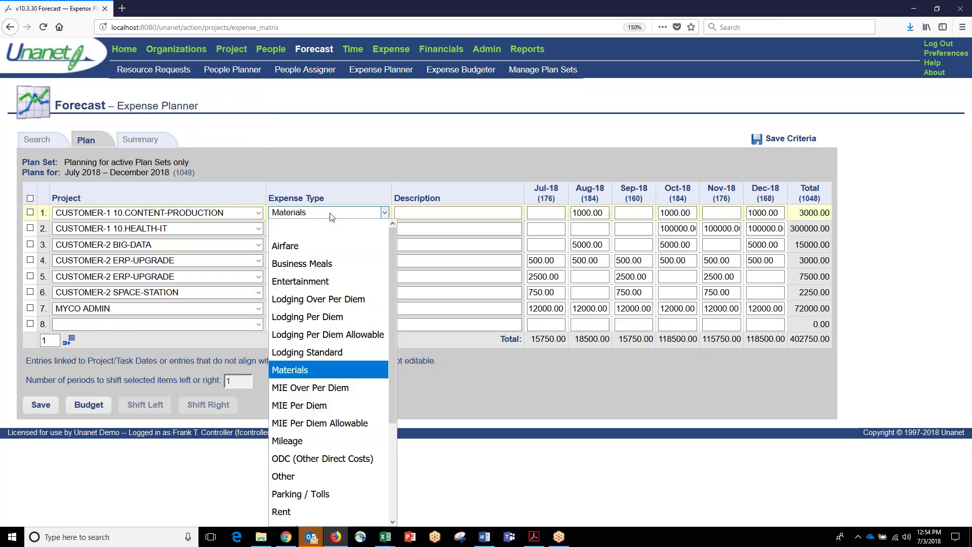
{"action": "left_click", "coordinate": [332, 217]}
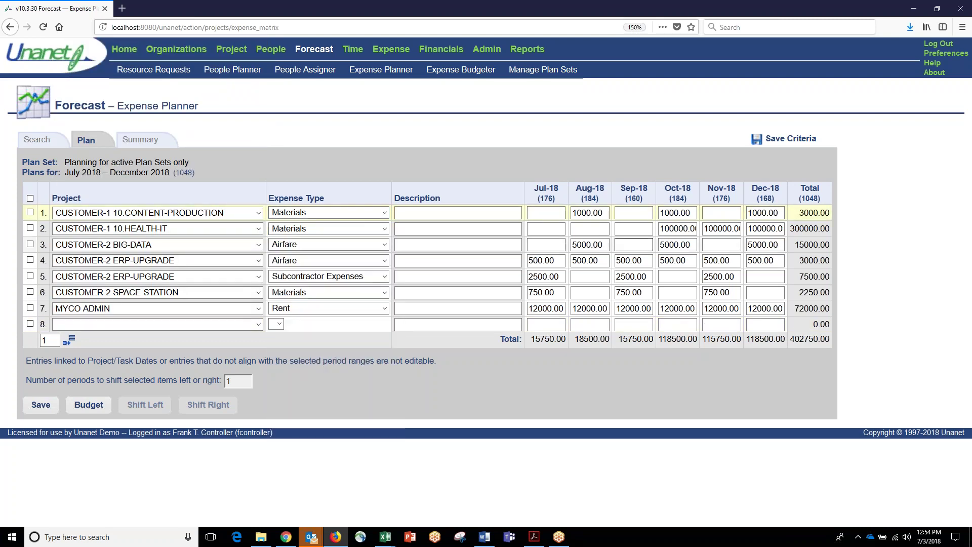
{"action": "left_click", "coordinate": [546, 262]}
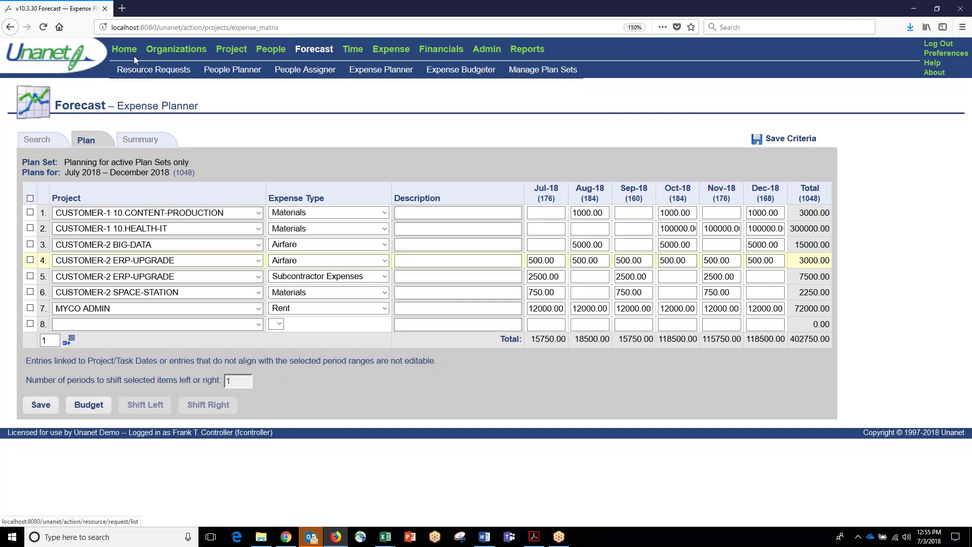
Step: Open the shared FIN03-2019 Budget report from the home dashboard and examine its direct labor and other direct cost rows
{"action": "left_click", "coordinate": [132, 69]}
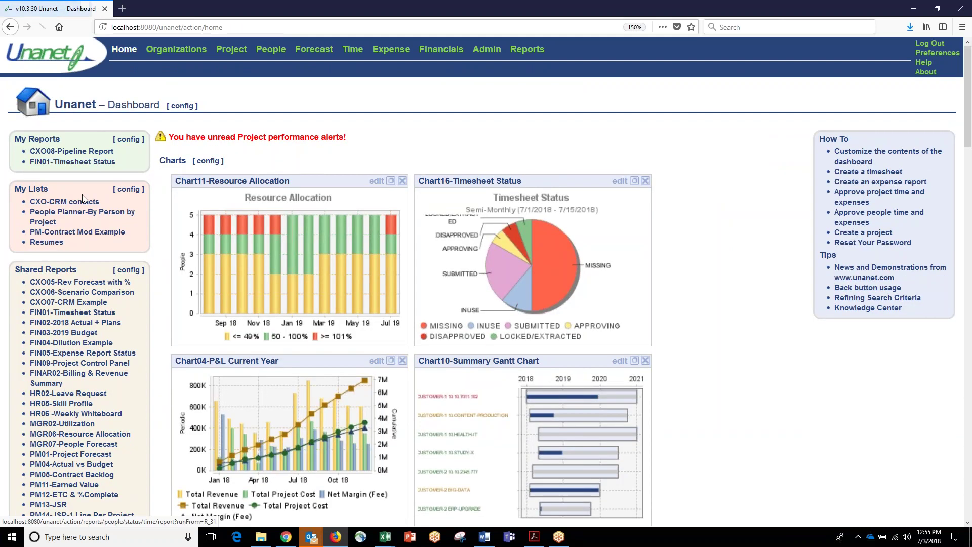
{"action": "left_click", "coordinate": [64, 333]}
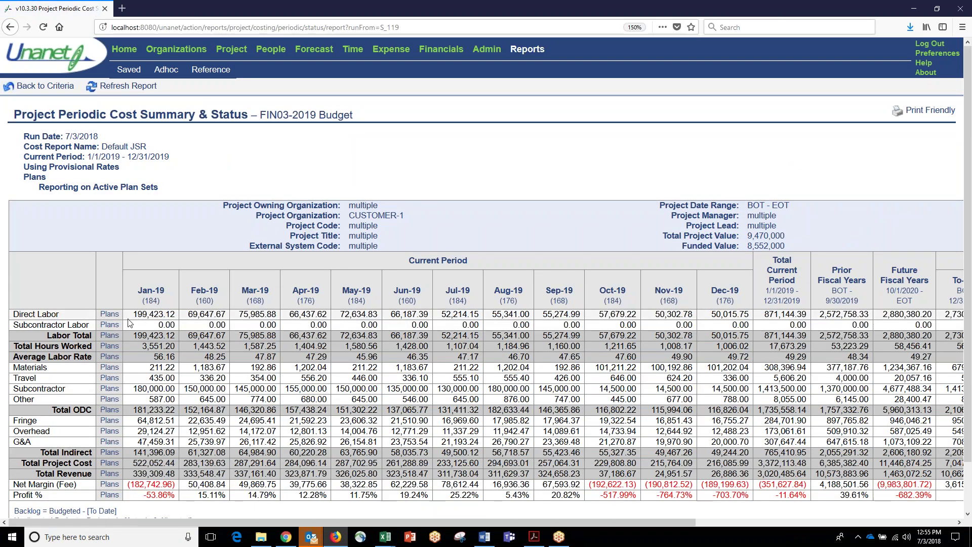
{"action": "left_click_drag", "start_coordinate": [133, 314], "coordinate": [380, 314]}
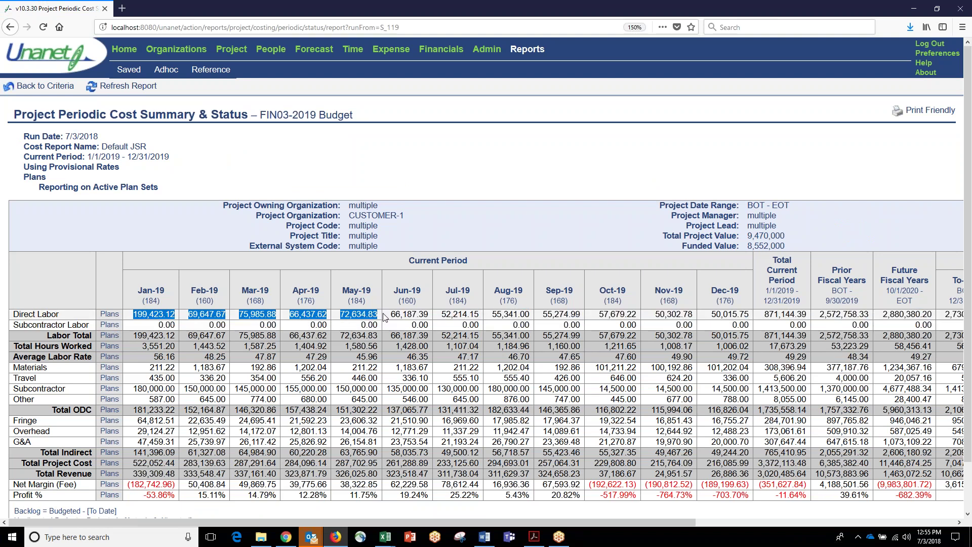
{"action": "left_click_drag", "start_coordinate": [142, 368], "coordinate": [480, 403]}
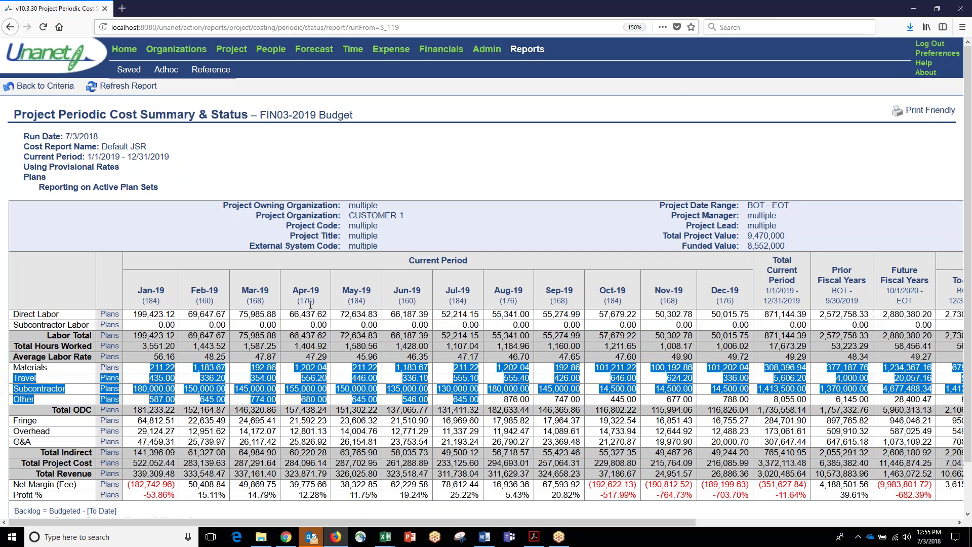
{"action": "scroll", "coordinate": [199, 242], "scroll_direction": "down", "scroll_amount": 2}
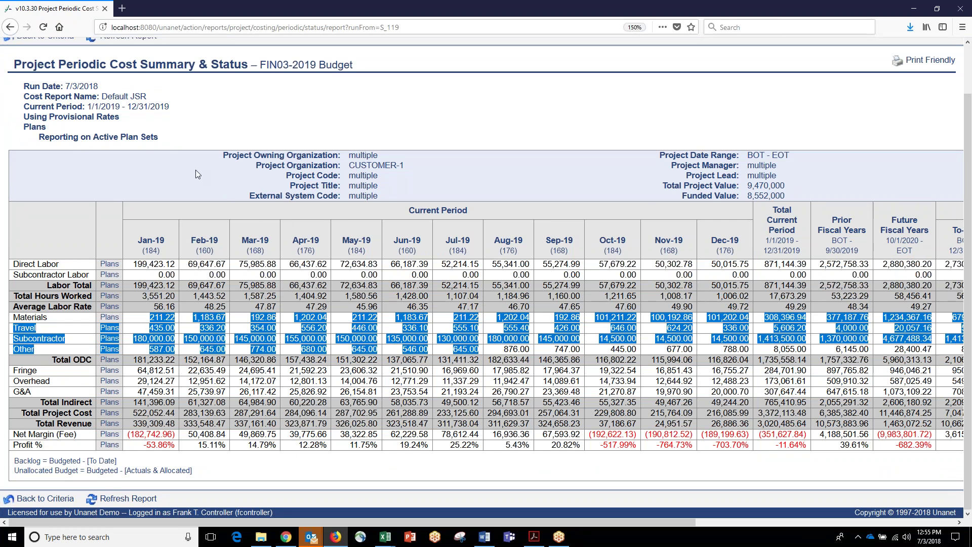
{"action": "scroll", "coordinate": [205, 178], "scroll_direction": "up", "scroll_amount": 2}
Step: Rerun the FIN03-2019 Budget report without rolling up all selected projects into a single block, and examine the separate project blocks
{"action": "left_click", "coordinate": [56, 87]}
{"action": "scroll", "coordinate": [297, 365], "scroll_direction": "down", "scroll_amount": 5}
{"action": "scroll", "coordinate": [354, 416], "scroll_direction": "down", "scroll_amount": 2}
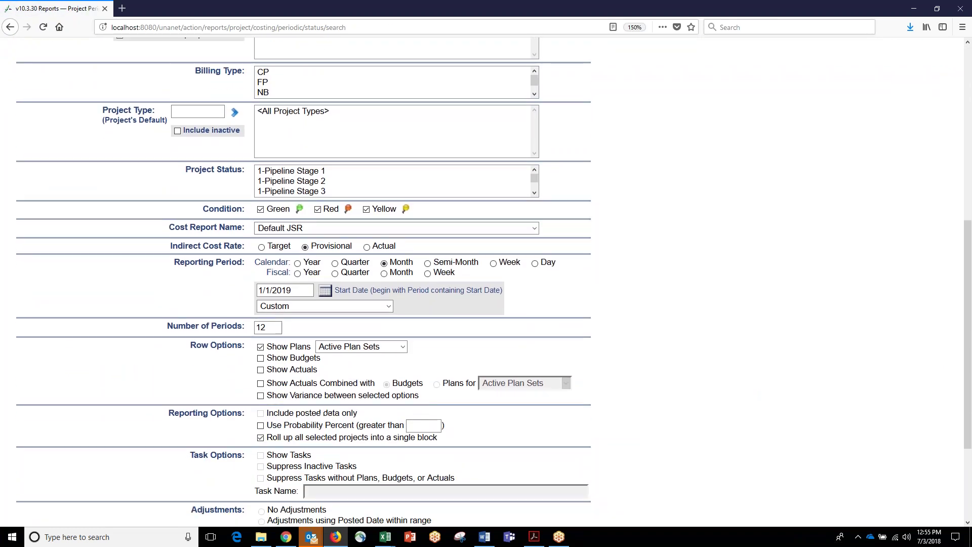
{"action": "double_click", "coordinate": [263, 439]}
{"action": "left_click_drag", "start_coordinate": [276, 438], "coordinate": [446, 444]}
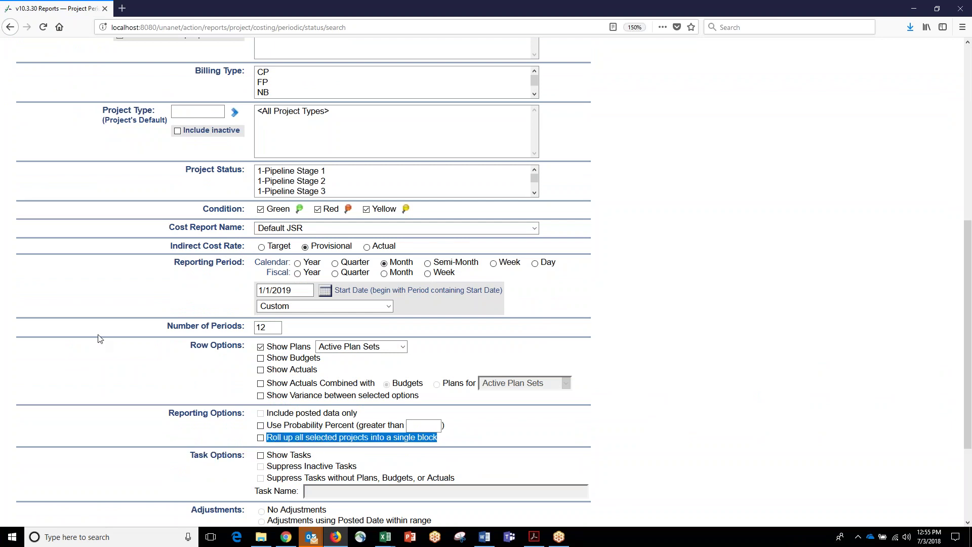
{"action": "scroll", "coordinate": [69, 187], "scroll_direction": "up", "scroll_amount": 7}
{"action": "left_click", "coordinate": [59, 142]}
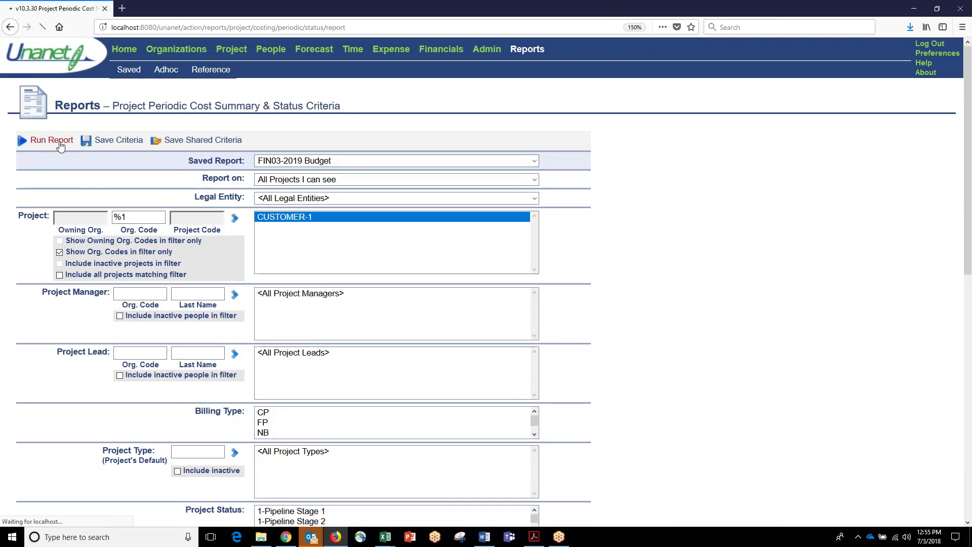
{"action": "scroll", "coordinate": [135, 161], "scroll_direction": "down", "scroll_amount": 10}
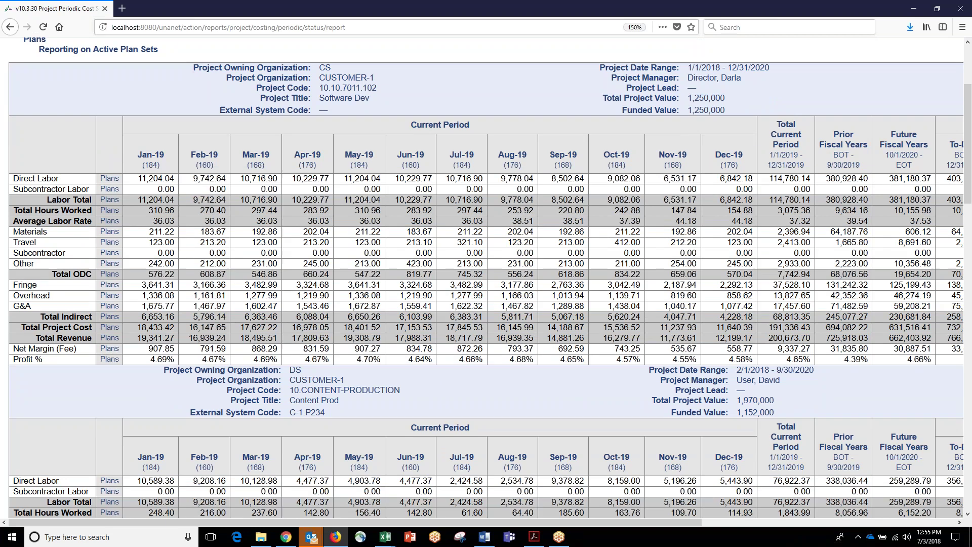
{"action": "scroll", "coordinate": [486, 278], "scroll_direction": "down", "scroll_amount": 12}
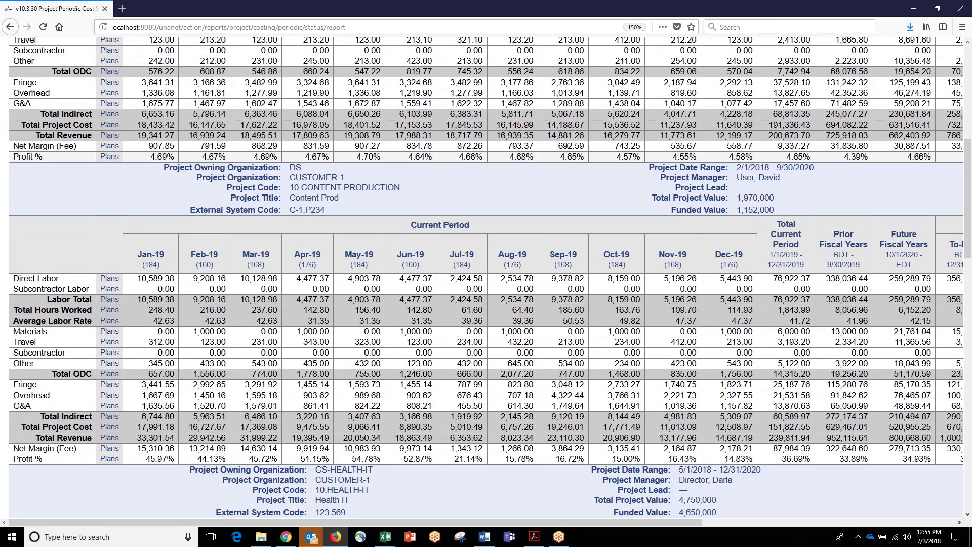
{"action": "scroll", "coordinate": [486, 278], "scroll_direction": "down", "scroll_amount": 7}
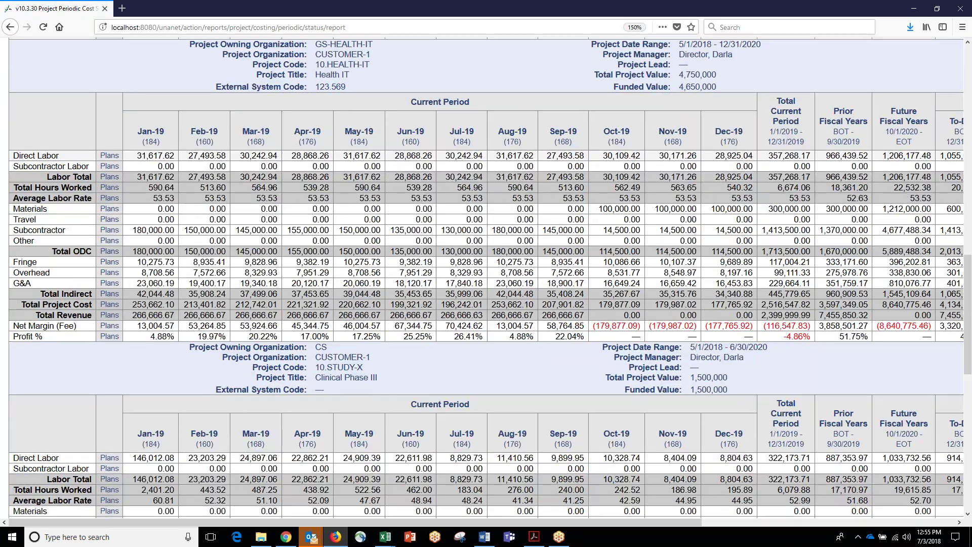
{"action": "scroll", "coordinate": [486, 278], "scroll_direction": "up", "scroll_amount": 20}
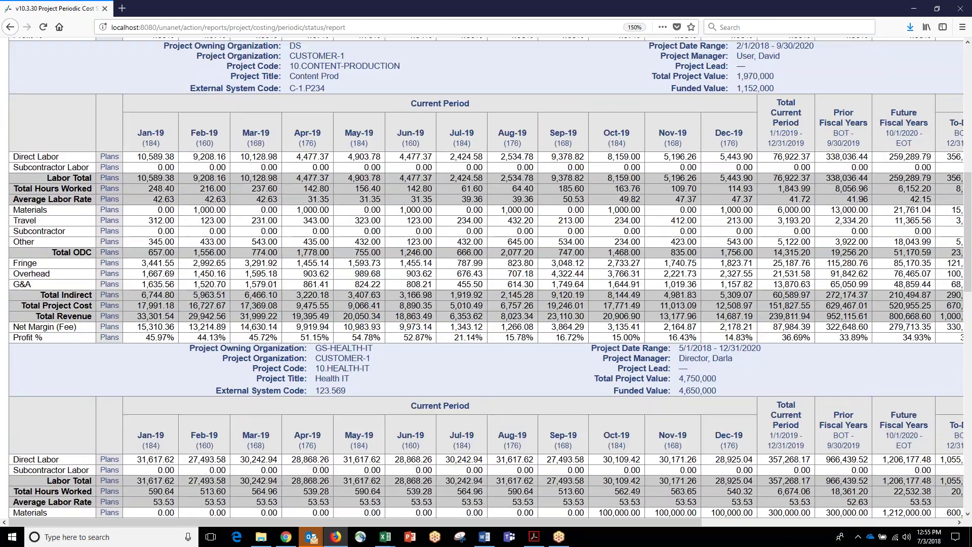
{"action": "scroll", "coordinate": [213, 151], "scroll_direction": "up", "scroll_amount": 3}
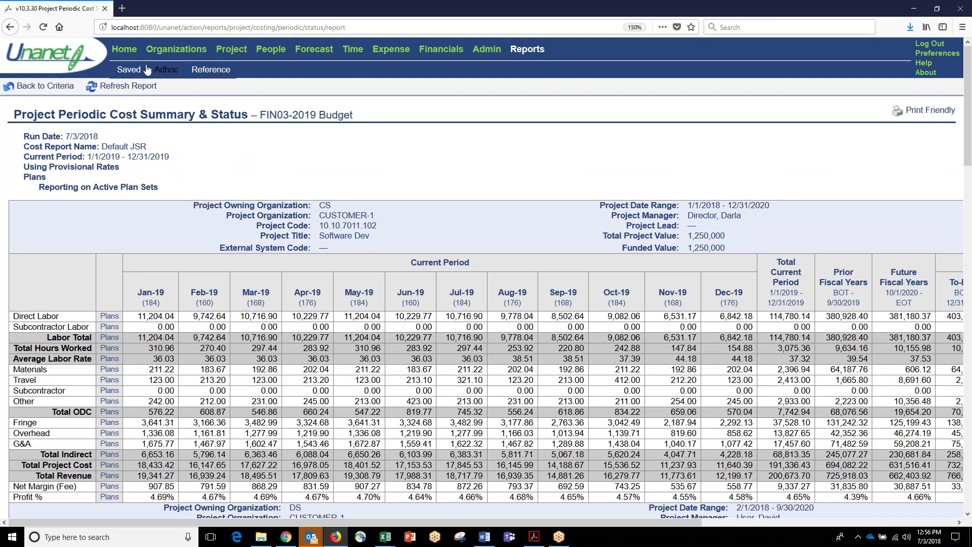
Step: Open the shared MGR06-Resource Allocation report from the home dashboard and examine the weekly booked percentages per person
{"action": "left_click", "coordinate": [134, 54]}
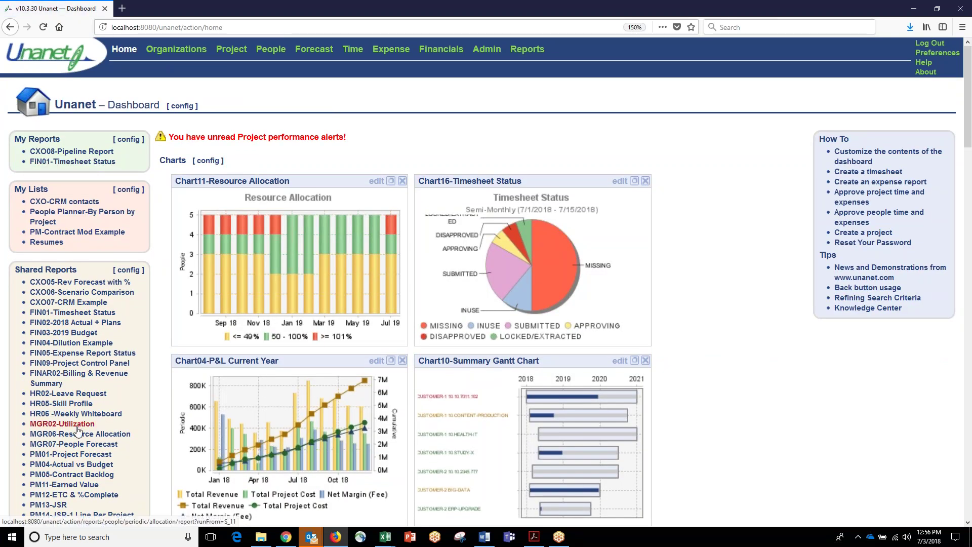
{"action": "left_click", "coordinate": [73, 434]}
{"action": "scroll", "coordinate": [653, 252], "scroll_direction": "down", "scroll_amount": 1}
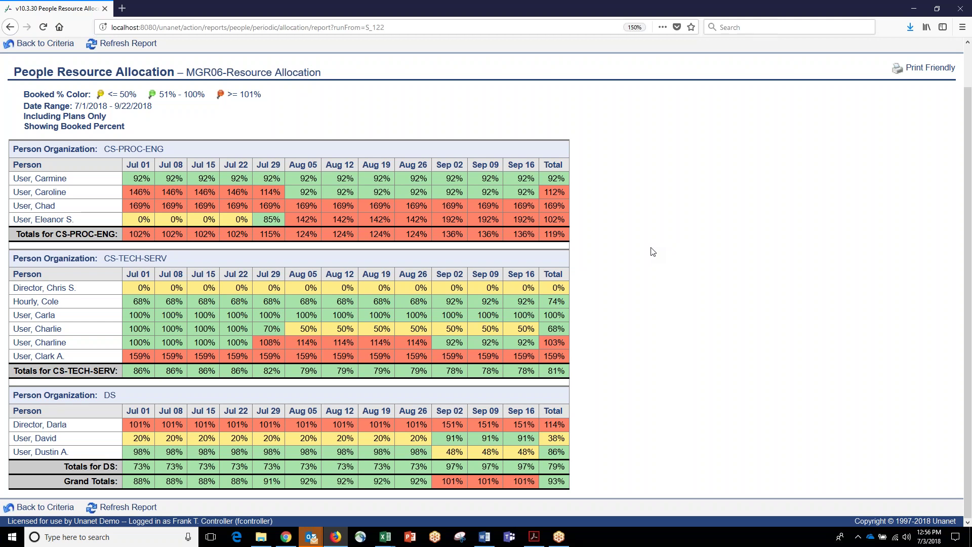
{"action": "scroll", "coordinate": [173, 148], "scroll_direction": "up", "scroll_amount": 1}
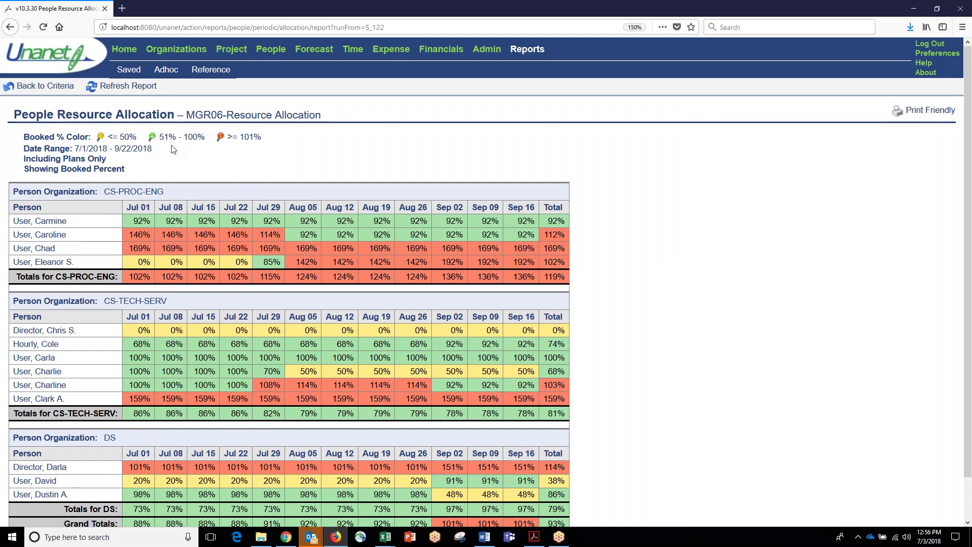
Step: In the Resource Allocation report criteria, choose Include Actuals and Plans and use actuals through 7/3/2018
{"action": "left_click", "coordinate": [57, 89]}
{"action": "scroll", "coordinate": [134, 226], "scroll_direction": "down", "scroll_amount": 8}
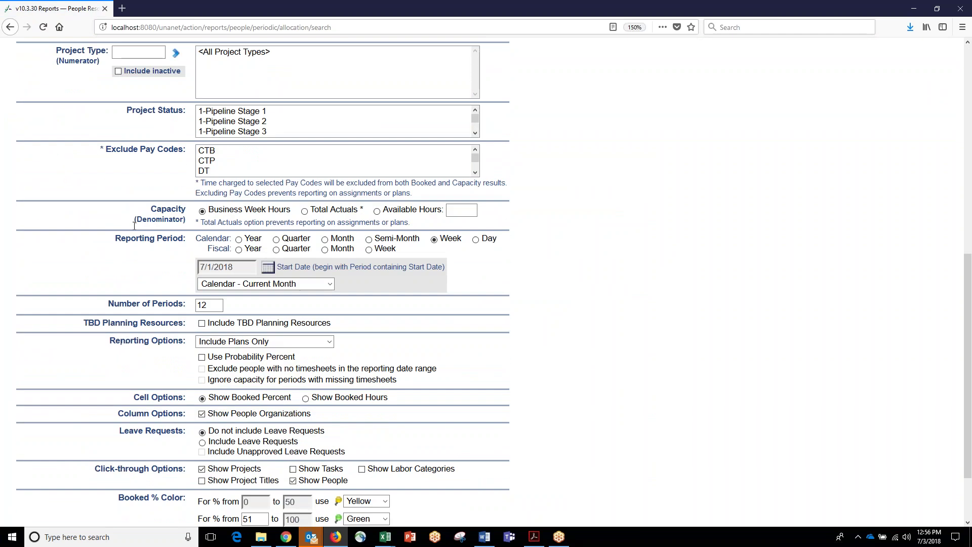
{"action": "left_click", "coordinate": [226, 330]}
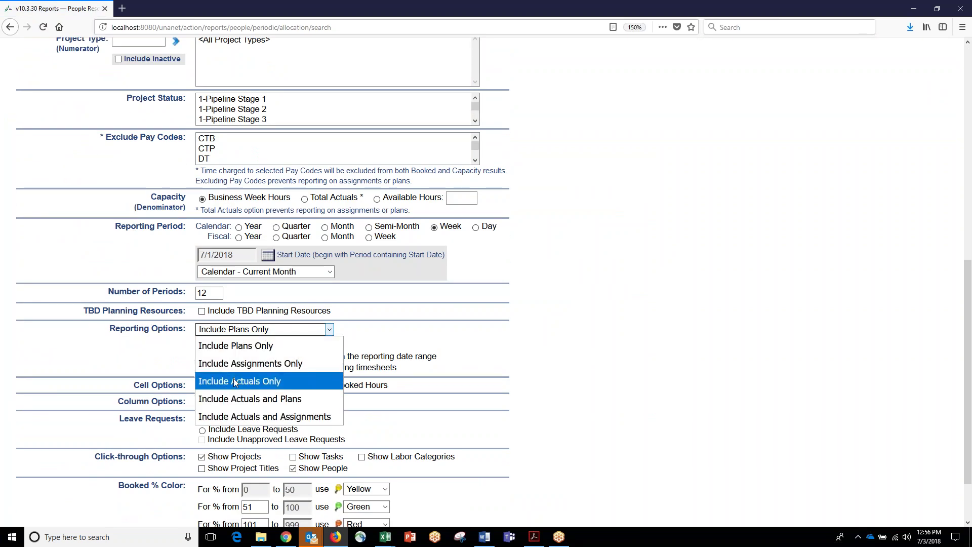
{"action": "left_click", "coordinate": [238, 398]}
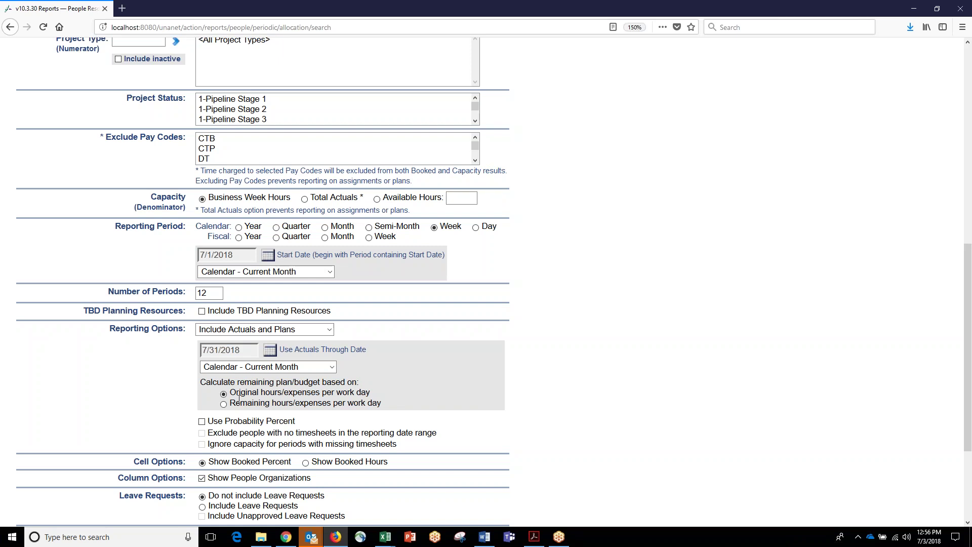
{"action": "left_click", "coordinate": [269, 350]}
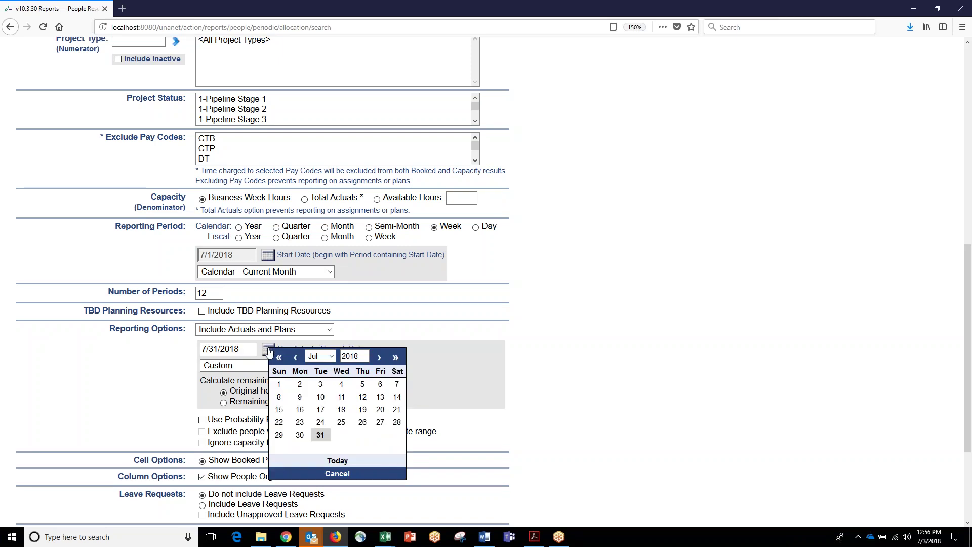
{"action": "left_click", "coordinate": [334, 458]}
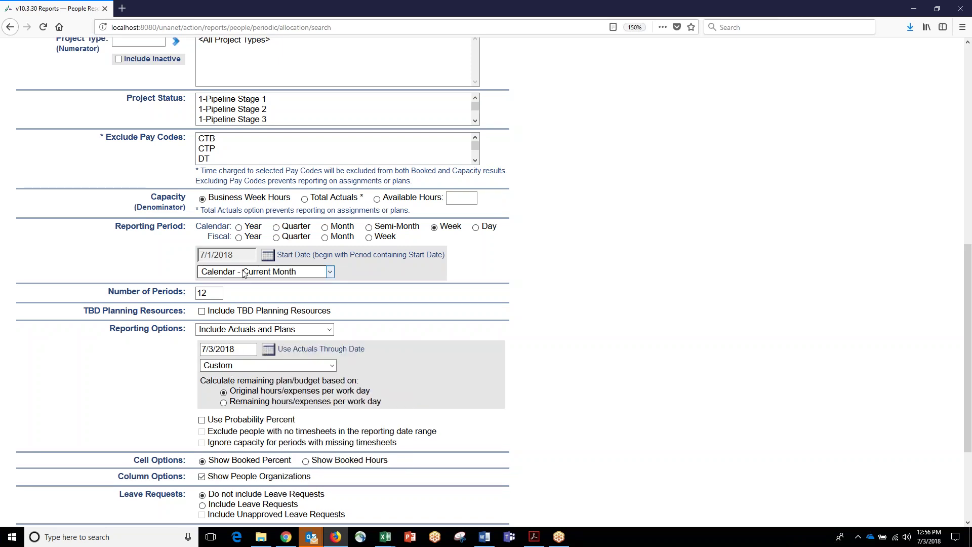
Step: Set the report's start date to 1/1/2018
{"action": "left_click", "coordinate": [267, 254]}
{"action": "left_click", "coordinate": [298, 261]}
{"action": "left_click", "coordinate": [298, 262]}
{"action": "left_click", "coordinate": [298, 261]}
{"action": "left_click", "coordinate": [298, 261]}
{"action": "left_click", "coordinate": [297, 261]}
{"action": "left_click", "coordinate": [297, 264]}
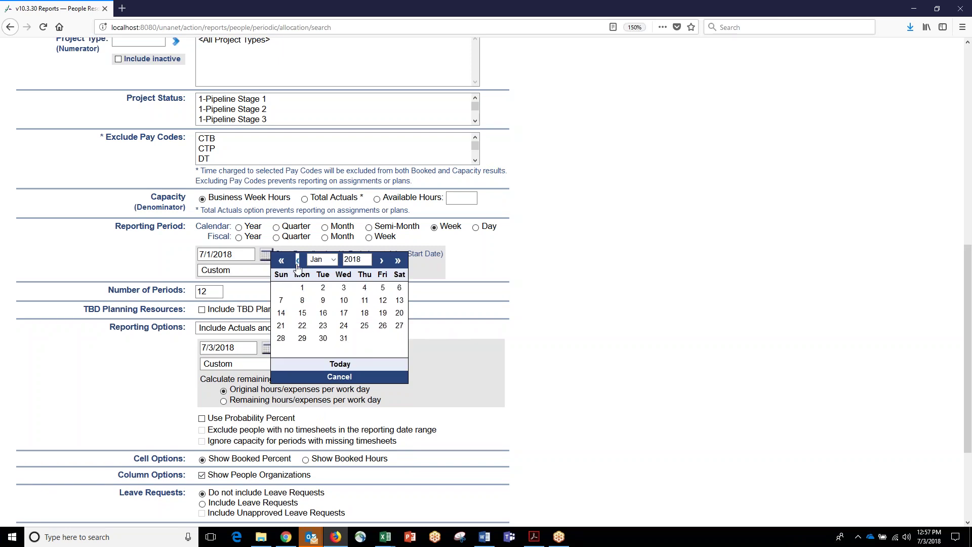
{"action": "left_click", "coordinate": [302, 288]}
Step: Set the booked percent colors to Red for 0 to 50, Yellow for 51 to 100, and Green for 101 to 999
{"action": "scroll", "coordinate": [117, 253], "scroll_direction": "down", "scroll_amount": 3}
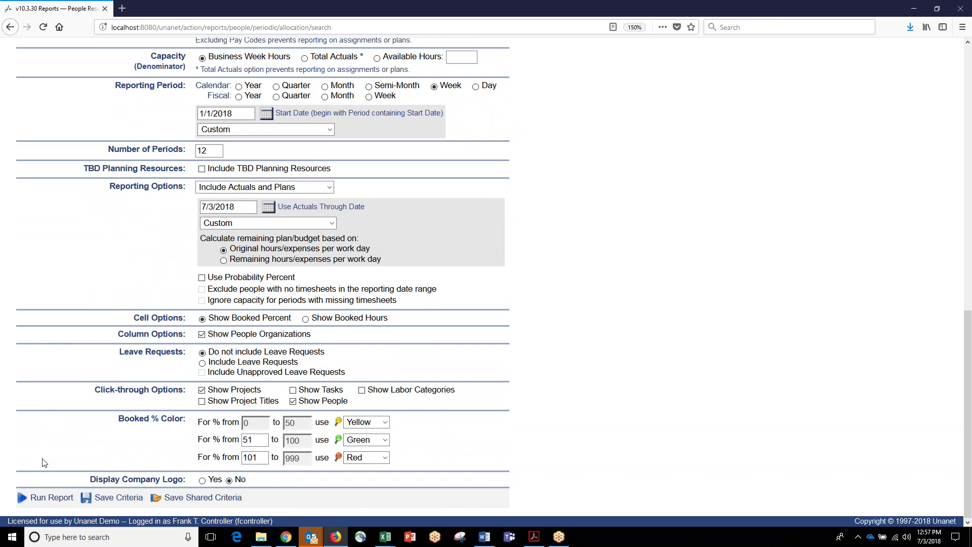
{"action": "left_click", "coordinate": [362, 422]}
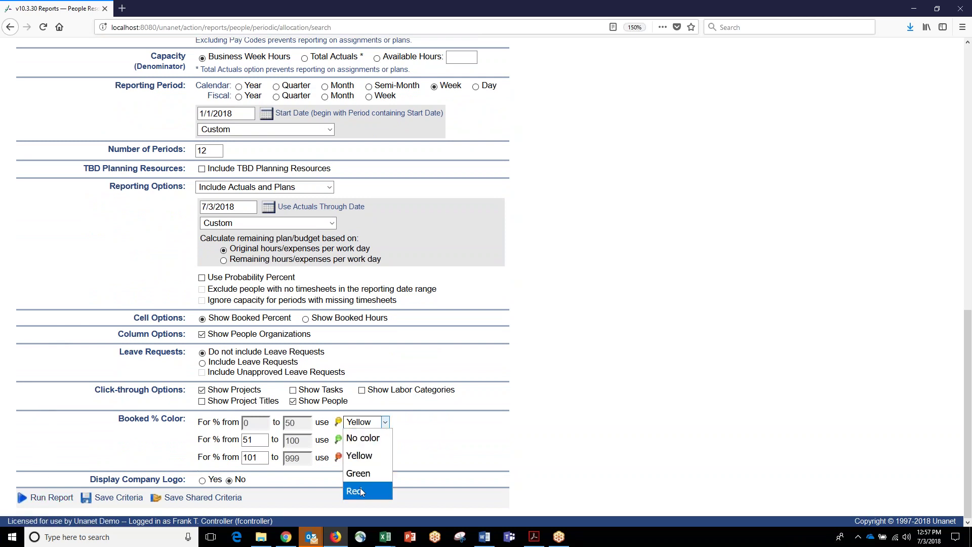
{"action": "left_click", "coordinate": [360, 488]}
{"action": "left_click", "coordinate": [368, 440]}
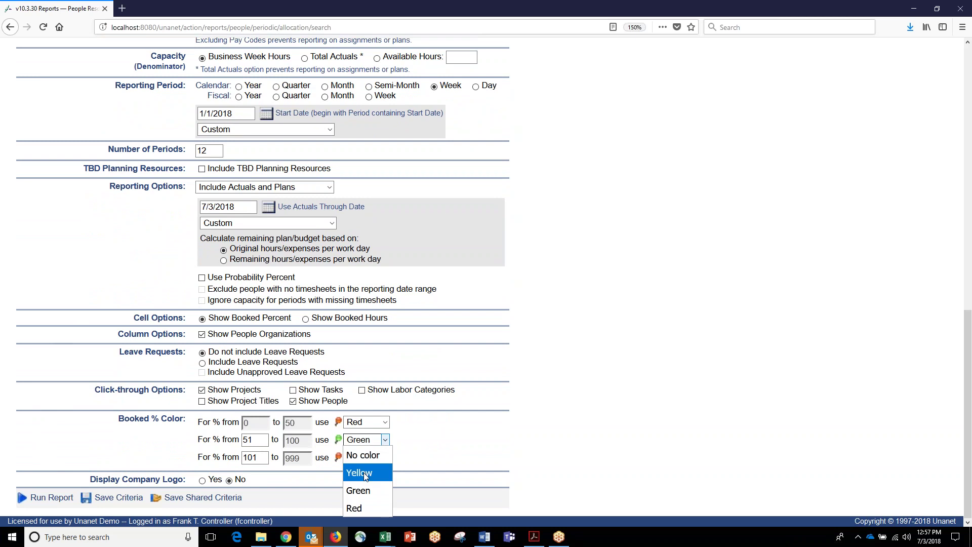
{"action": "left_click", "coordinate": [358, 473]}
{"action": "left_click", "coordinate": [366, 457]}
{"action": "left_click", "coordinate": [370, 424]}
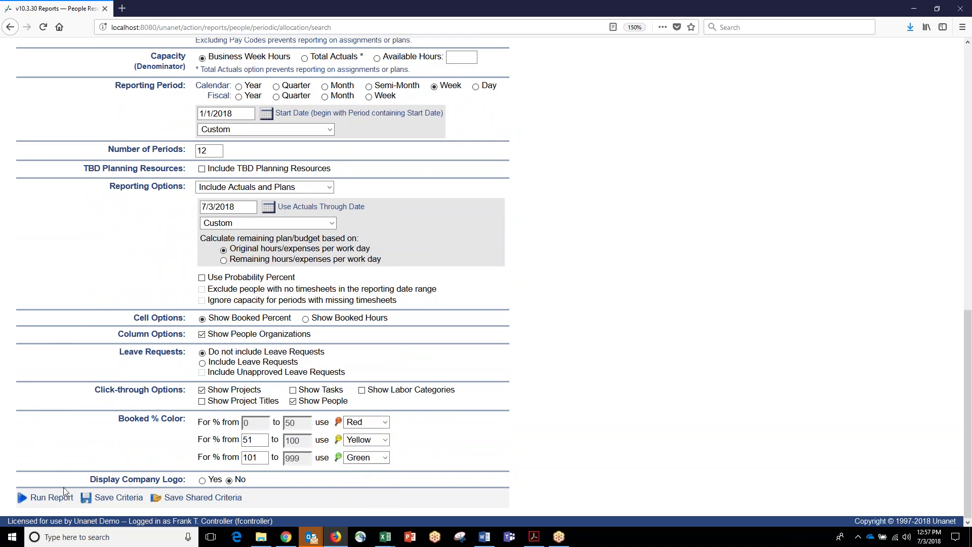
Step: Change the calendar reporting period to Month and run the Resource Allocation report
{"action": "left_click", "coordinate": [54, 496]}
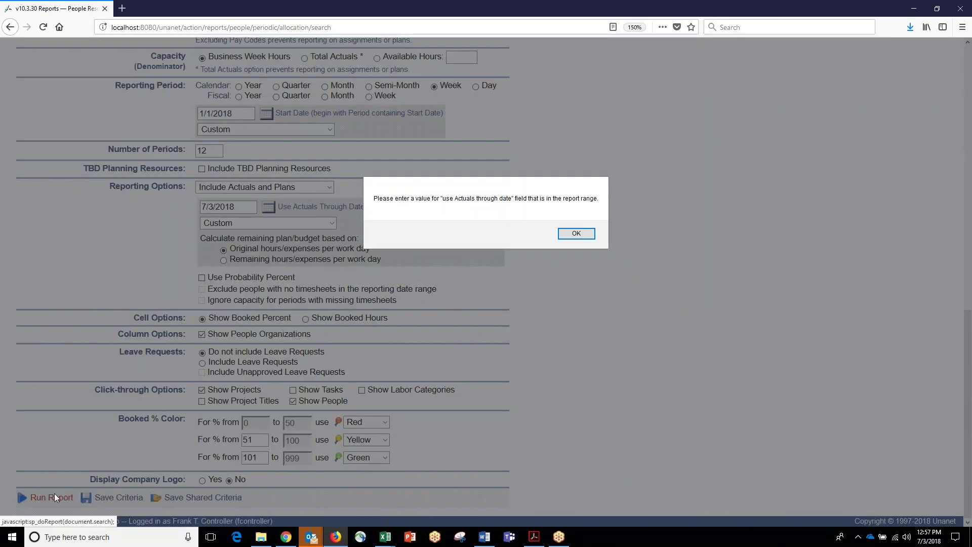
{"action": "left_click", "coordinate": [578, 234]}
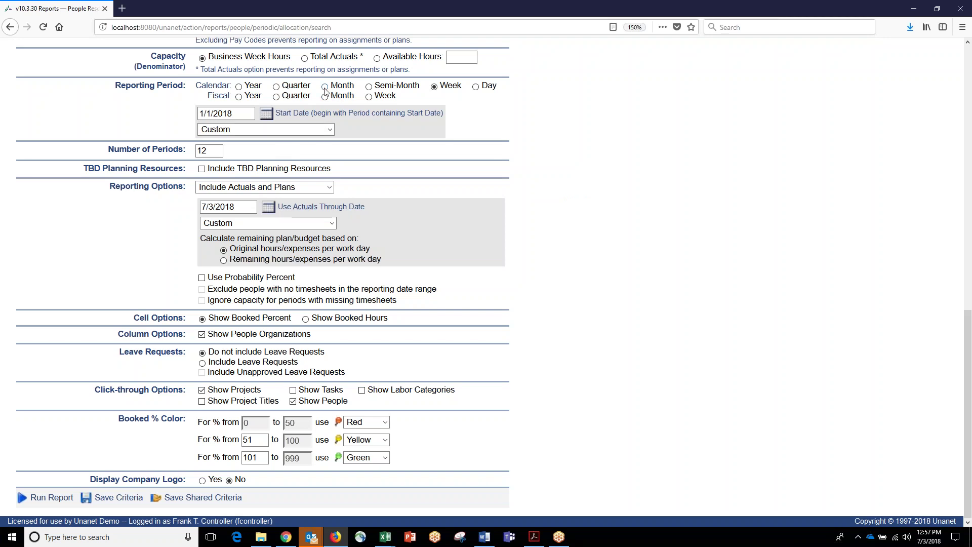
{"action": "left_click", "coordinate": [52, 498]}
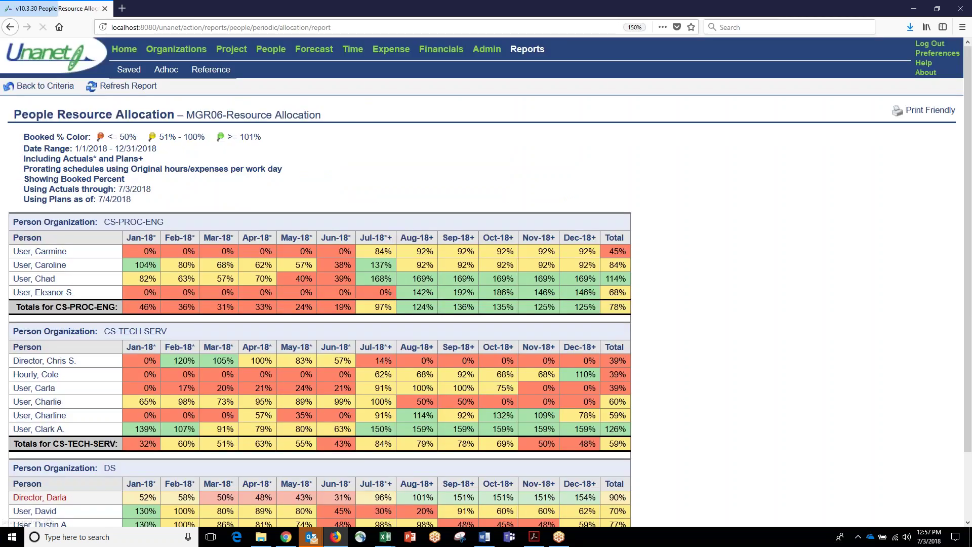
Step: Examine the report's month columns, comparing the actuals-only, combined July, and plans-only periods with the actuals-through and plans-as-of dates
{"action": "scroll", "coordinate": [128, 166], "scroll_direction": "down", "scroll_amount": 3}
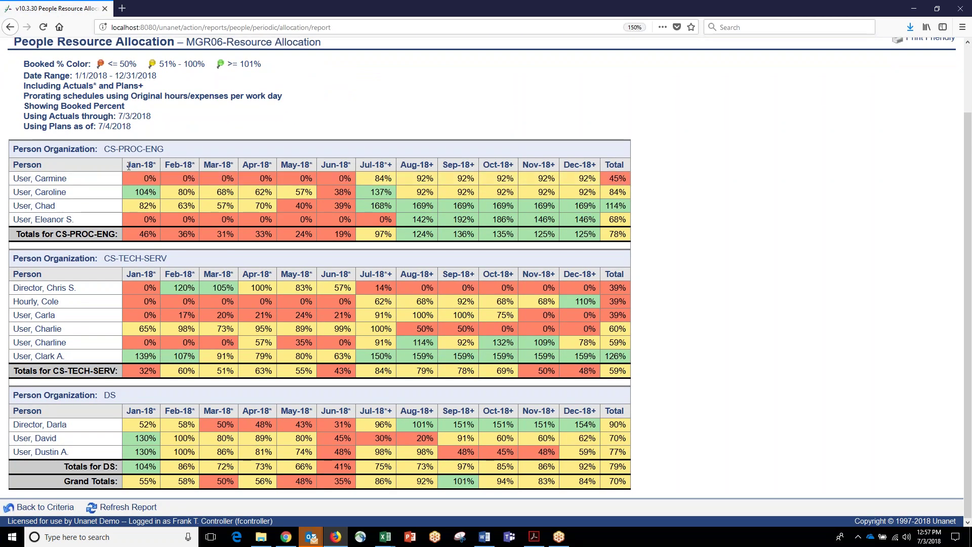
{"action": "left_click_drag", "start_coordinate": [128, 166], "coordinate": [341, 161]}
{"action": "left_click_drag", "start_coordinate": [47, 116], "coordinate": [165, 119]}
{"action": "left_click_drag", "start_coordinate": [49, 126], "coordinate": [140, 130]}
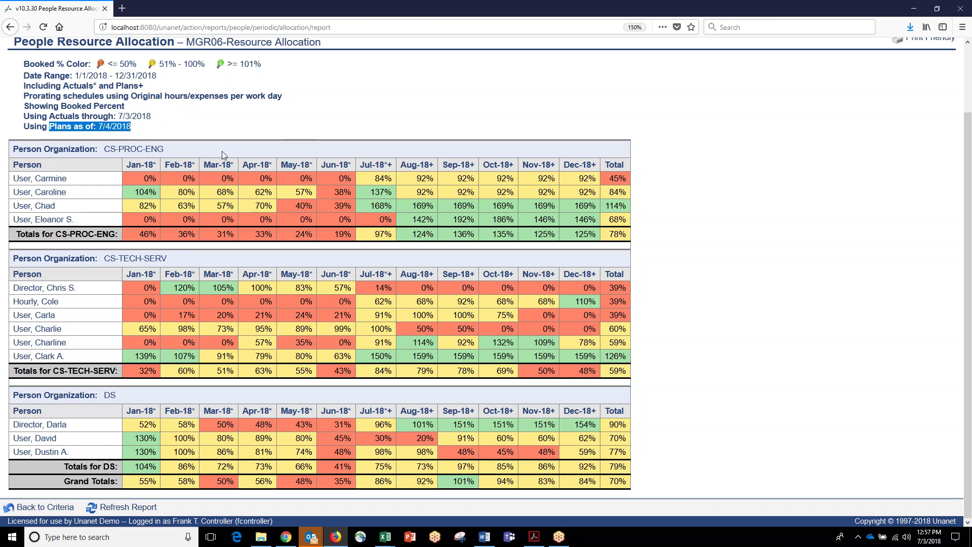
{"action": "left_click_drag", "start_coordinate": [361, 165], "coordinate": [391, 165]}
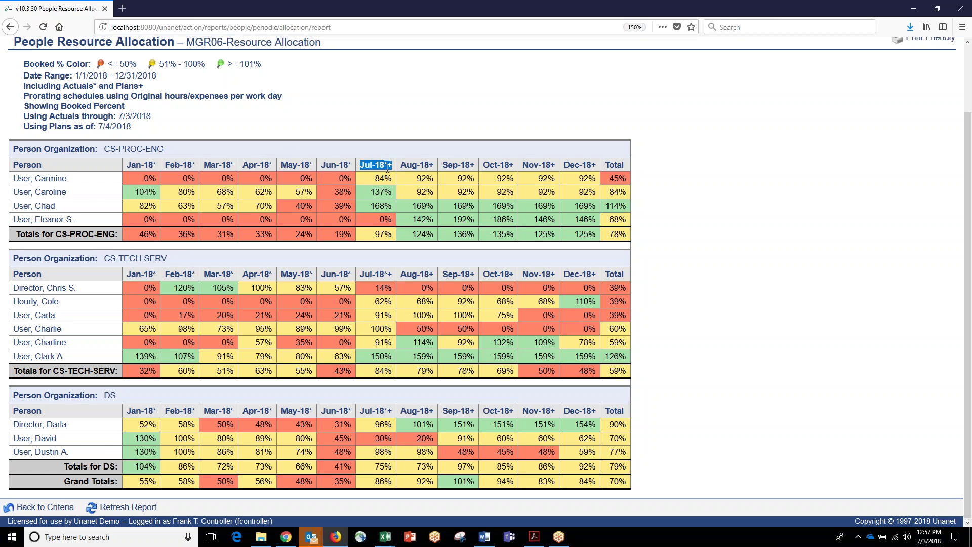
{"action": "left_click_drag", "start_coordinate": [400, 165], "coordinate": [598, 165]}
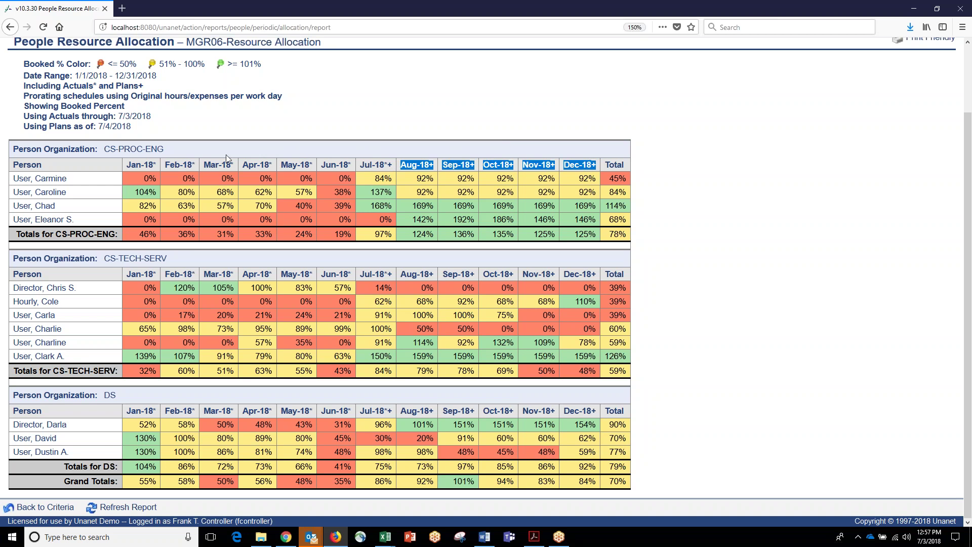
Step: Open the shared FIN02-2018 Actual + Plans report from the home dashboard and examine its actual and planned month columns
{"action": "scroll", "coordinate": [239, 135], "scroll_direction": "up", "scroll_amount": 3}
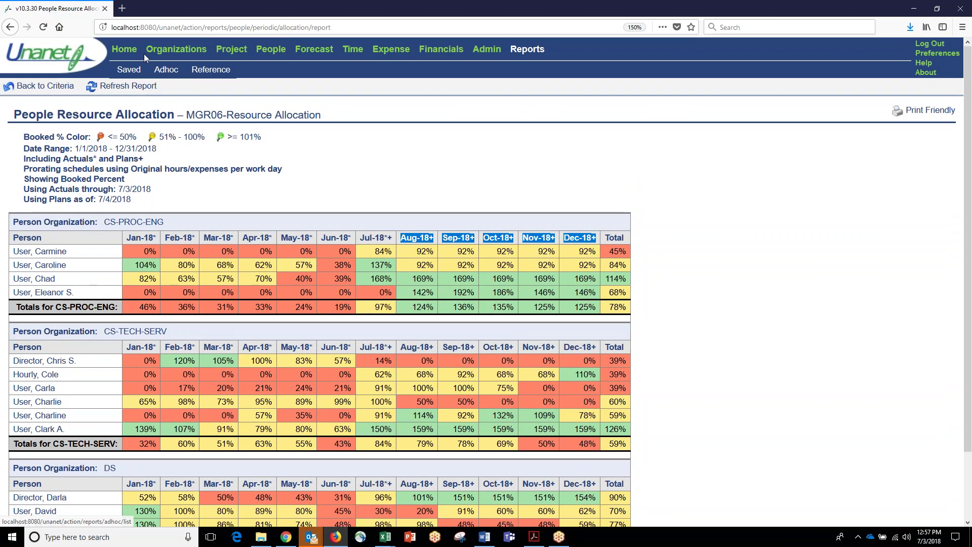
{"action": "left_click", "coordinate": [136, 57]}
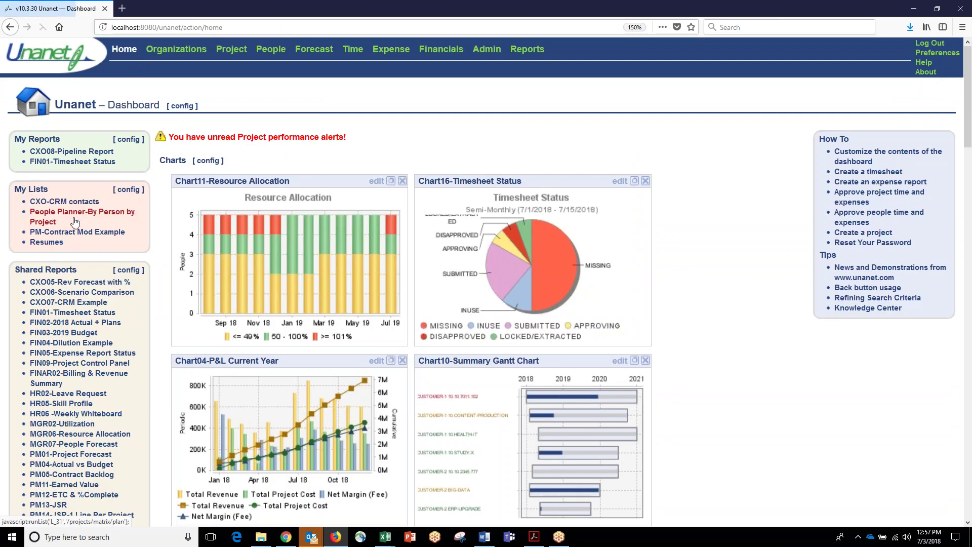
{"action": "left_click", "coordinate": [76, 323]}
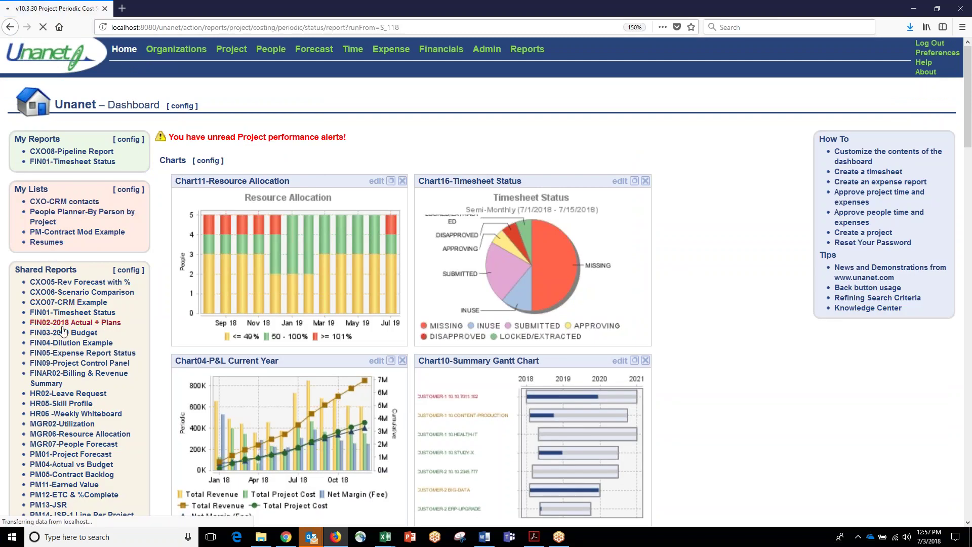
{"action": "scroll", "coordinate": [171, 288], "scroll_direction": "down", "scroll_amount": 3}
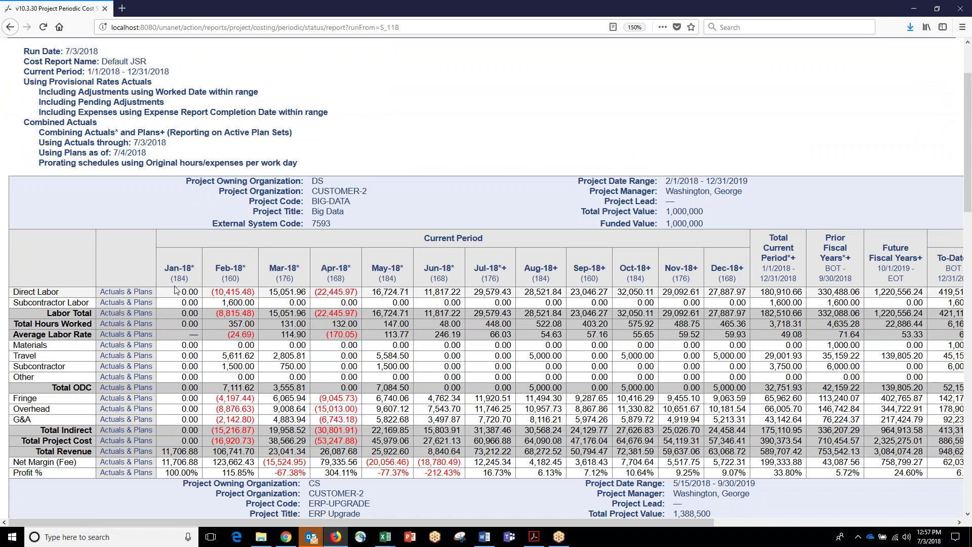
{"action": "left_click_drag", "start_coordinate": [166, 271], "coordinate": [503, 281]}
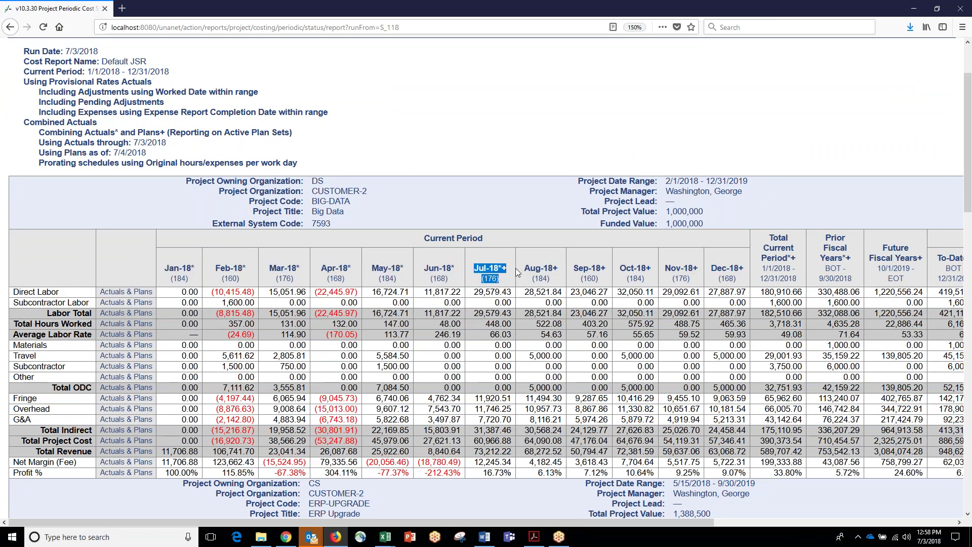
{"action": "left_click_drag", "start_coordinate": [523, 271], "coordinate": [744, 283]}
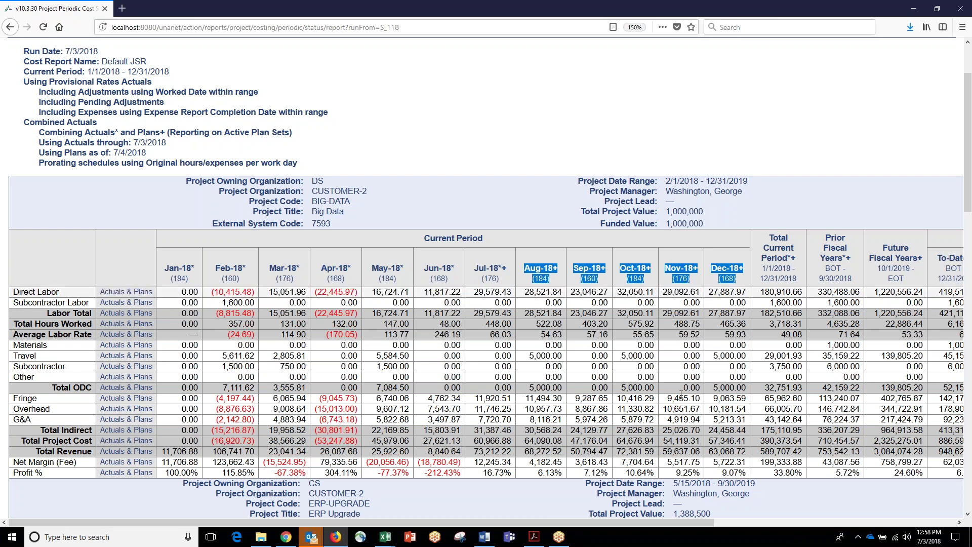
Step: Review the Budgeted, Backlog and Unallocated Budget columns at the far end of the Big Data project block
{"action": "left_click_drag", "start_coordinate": [636, 523], "coordinate": [937, 502]}
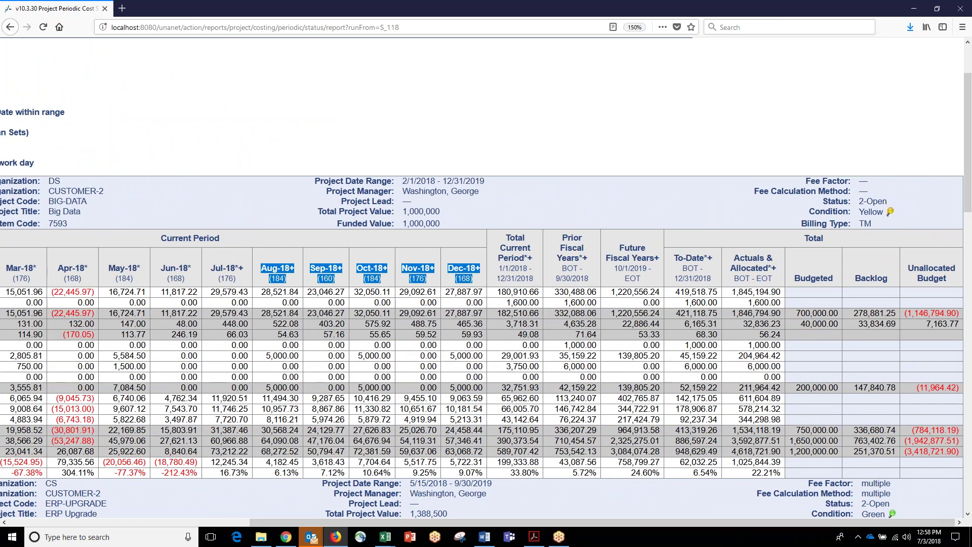
{"action": "left_click_drag", "start_coordinate": [904, 270], "coordinate": [941, 272]}
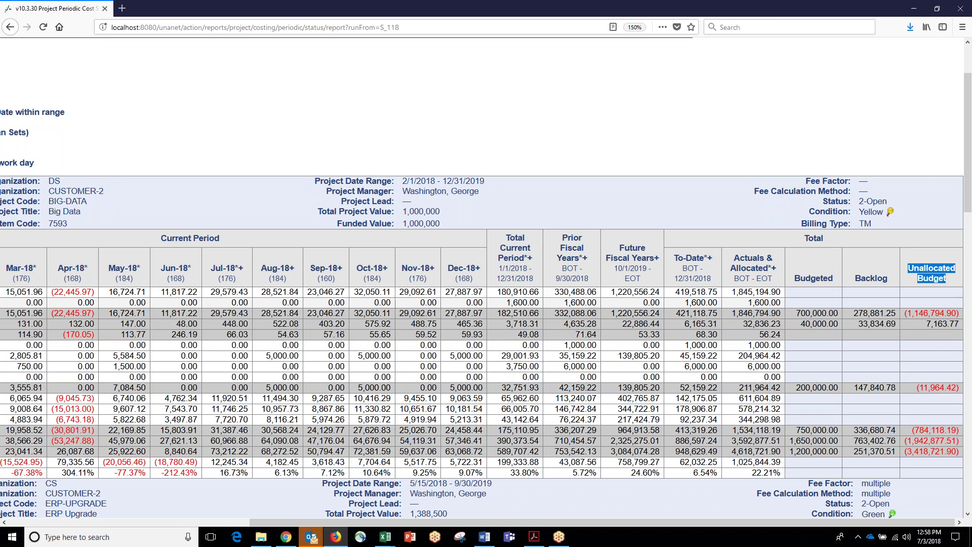
{"action": "left_click", "coordinate": [203, 523]}
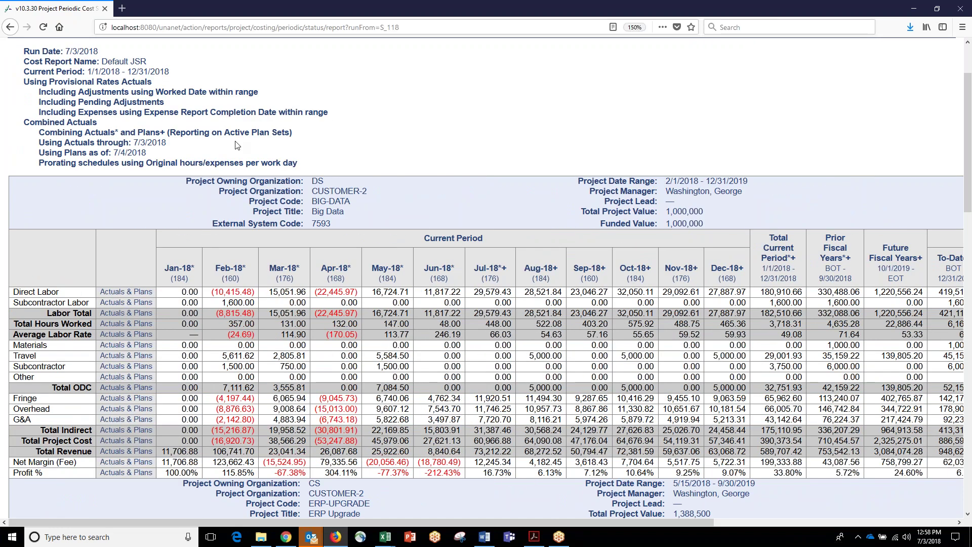
Step: Open the full-size Chart04-P&L Current Year from the Forecast dashboard and view its monthly bars and cumulative lines
{"action": "scroll", "coordinate": [236, 146], "scroll_direction": "up", "scroll_amount": 2}
{"action": "left_click", "coordinate": [309, 54]}
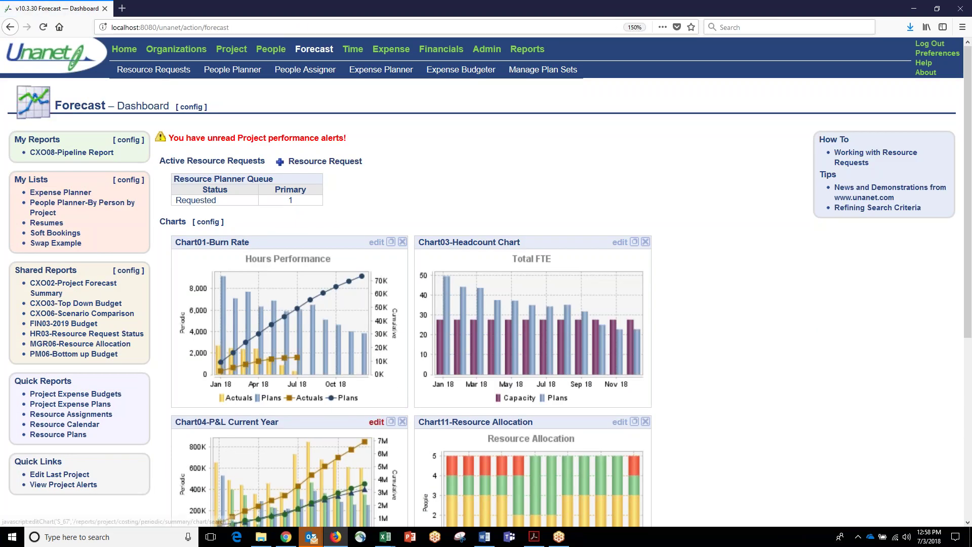
{"action": "left_click", "coordinate": [377, 422]}
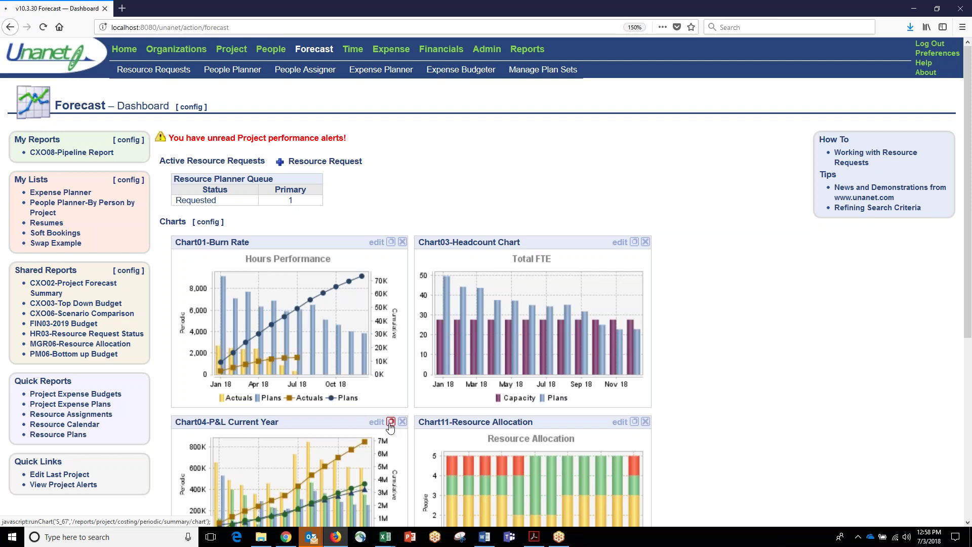
{"action": "scroll", "coordinate": [377, 422], "scroll_direction": "down", "scroll_amount": 2}
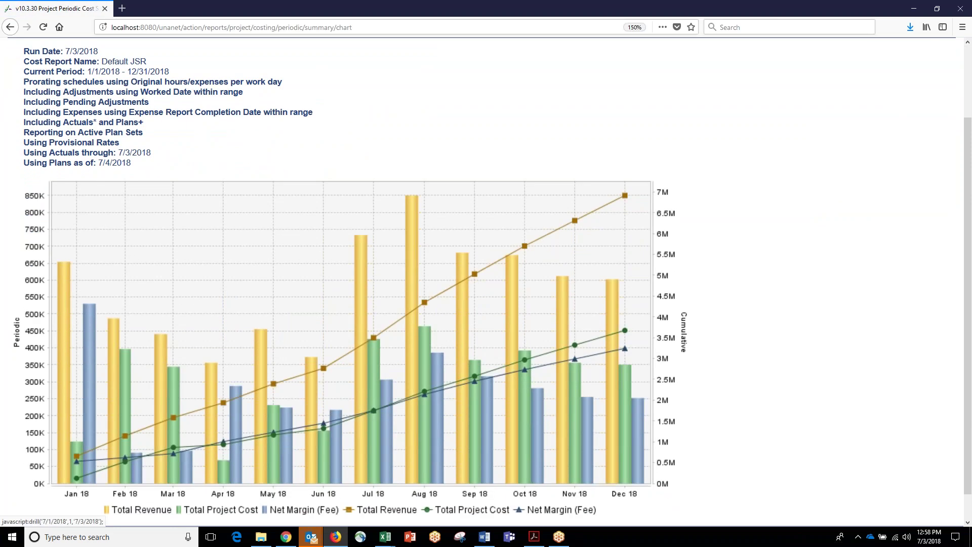
Step: Drill into the December 2018 cumulative Total Revenue point, review the Project Periodic Cost Summary, and return to the chart
{"action": "left_click", "coordinate": [626, 200]}
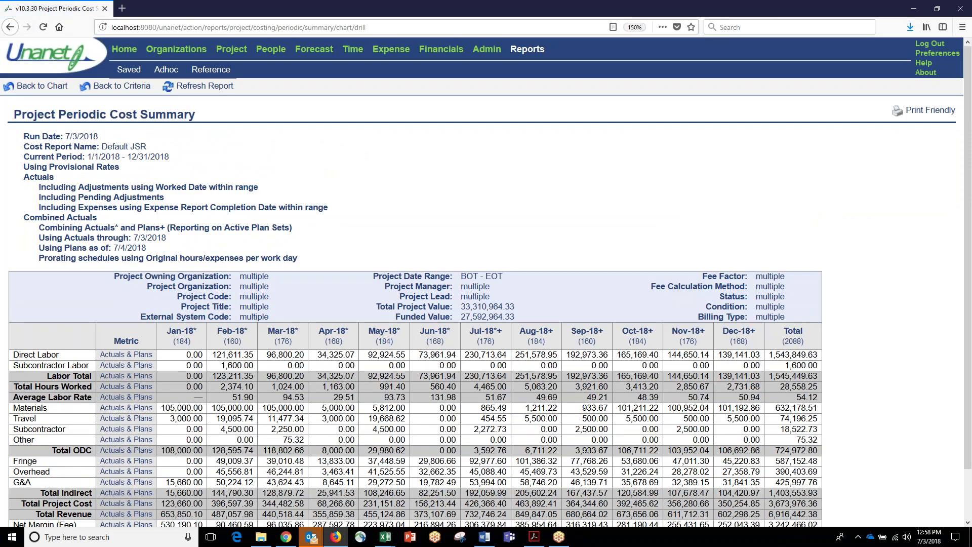
{"action": "scroll", "coordinate": [583, 198], "scroll_direction": "down", "scroll_amount": 2}
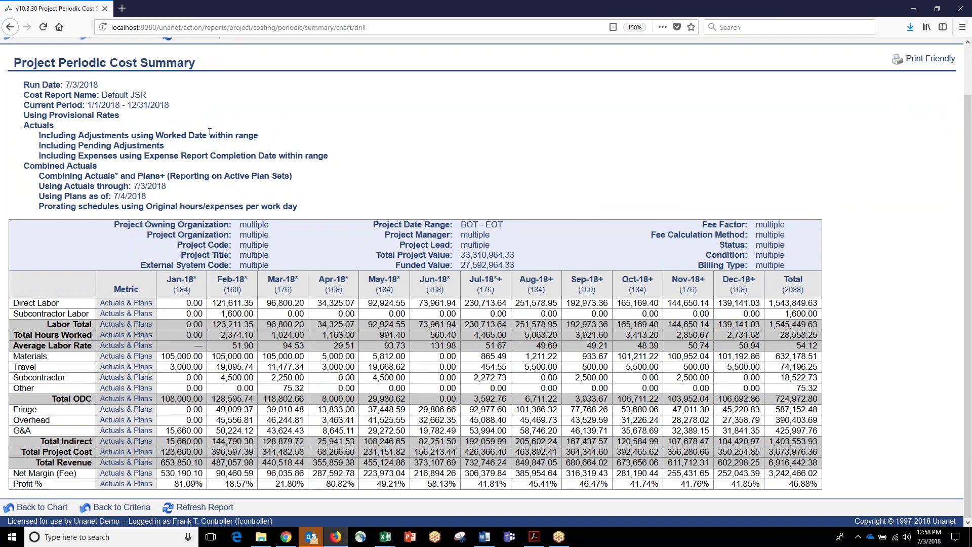
{"action": "scroll", "coordinate": [106, 126], "scroll_direction": "up", "scroll_amount": 2}
{"action": "left_click", "coordinate": [30, 87]}
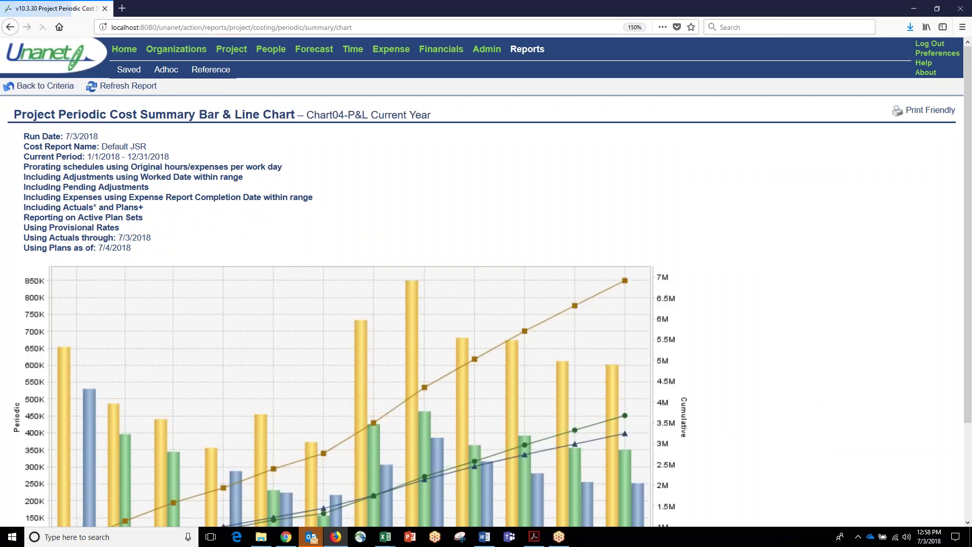
{"action": "scroll", "coordinate": [345, 220], "scroll_direction": "down", "scroll_amount": 2}
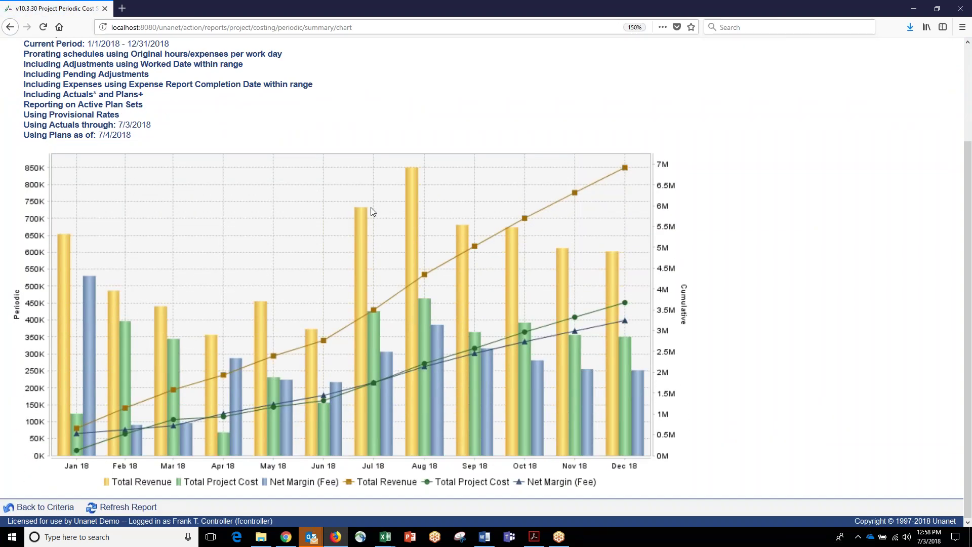